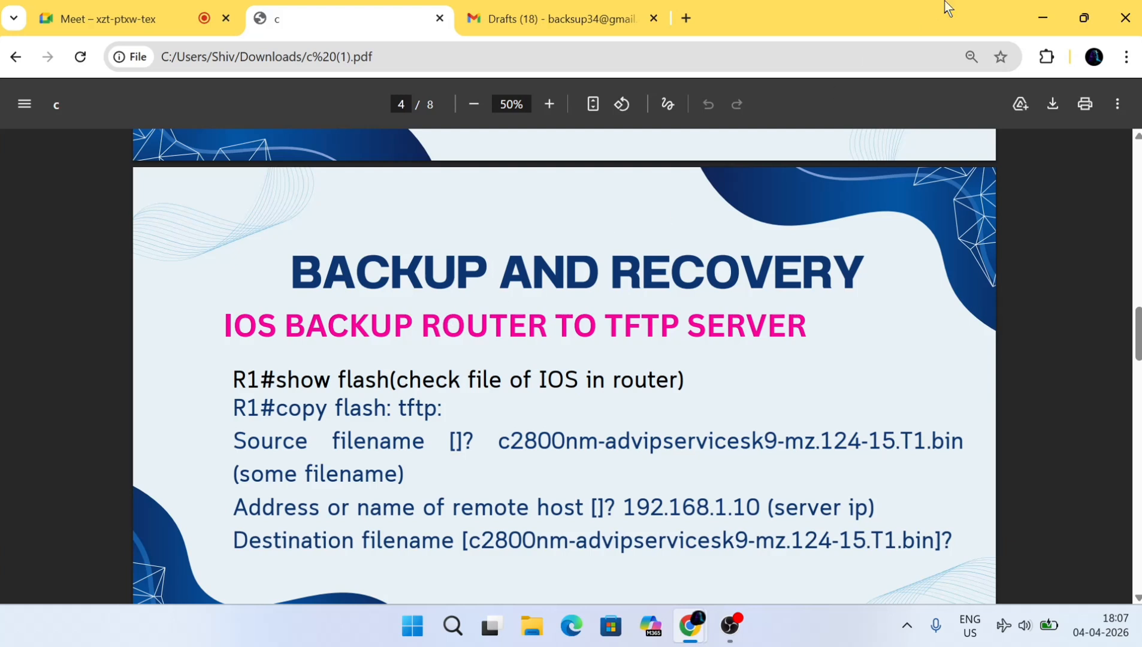
Switch from the browser to Cisco Packet Tracer and hide the screen-sharing notice.
left_click(1042, 18)
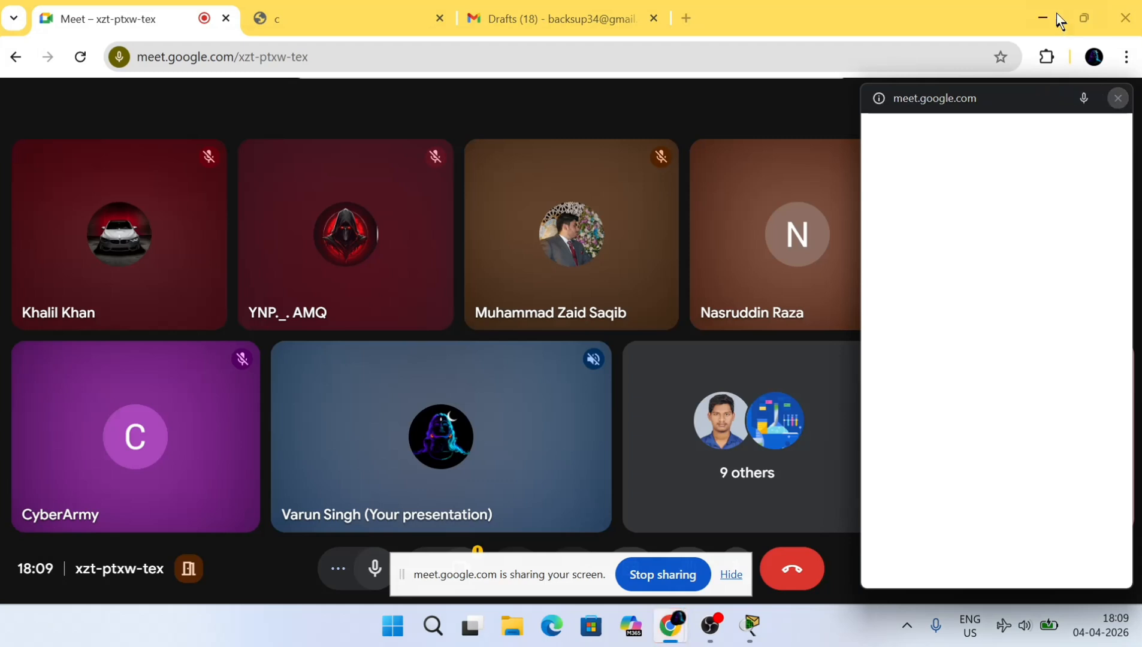
left_click(1043, 19)
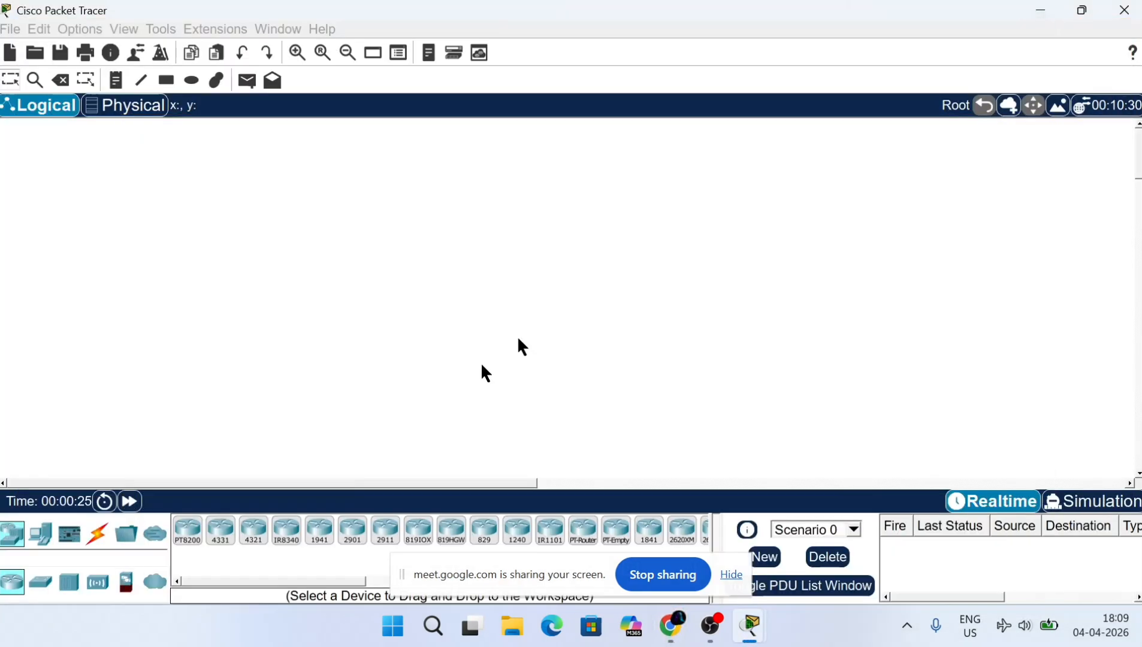
left_click(724, 582)
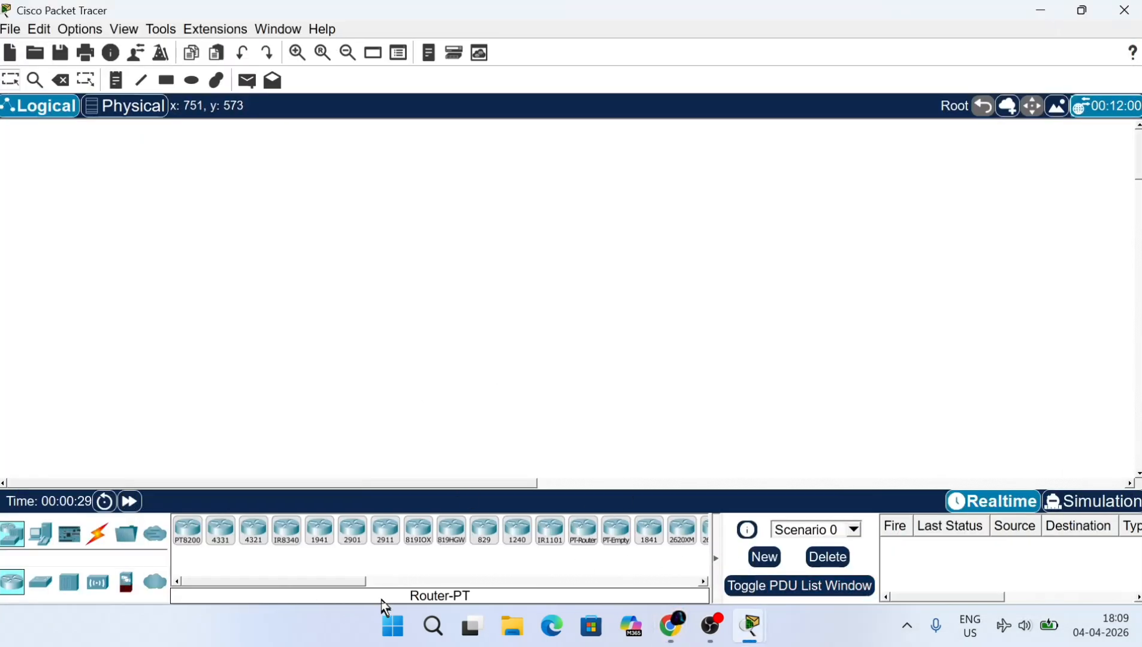
Place a 2811 router in the empty logical workspace.
left_click_drag(349, 581, 446, 581)
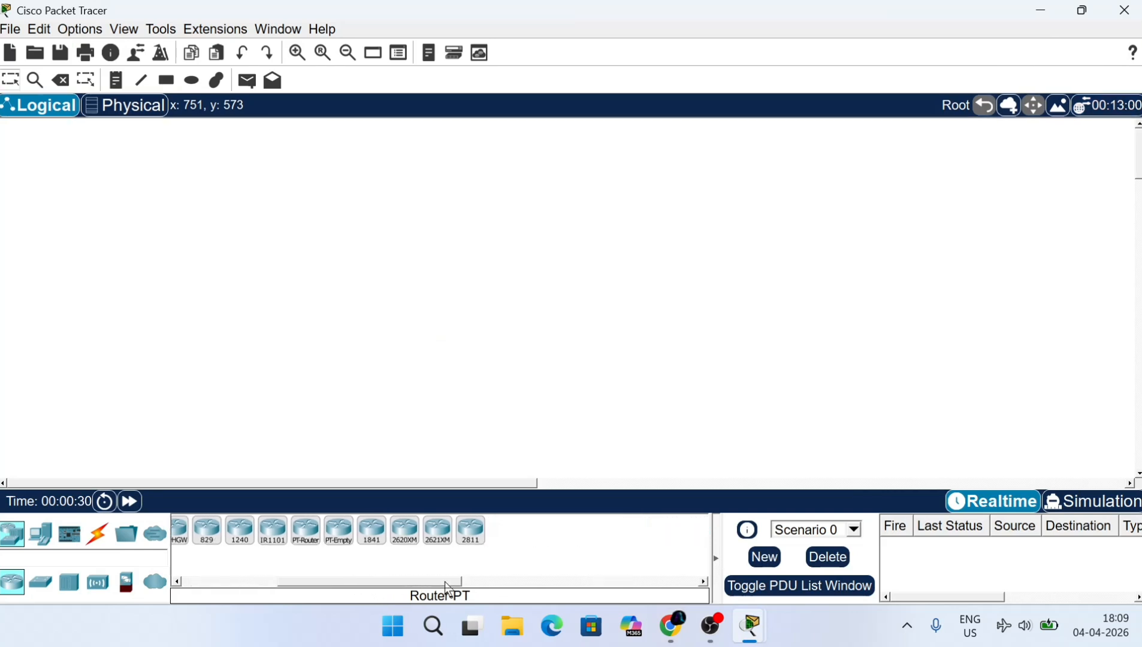
left_click(474, 538)
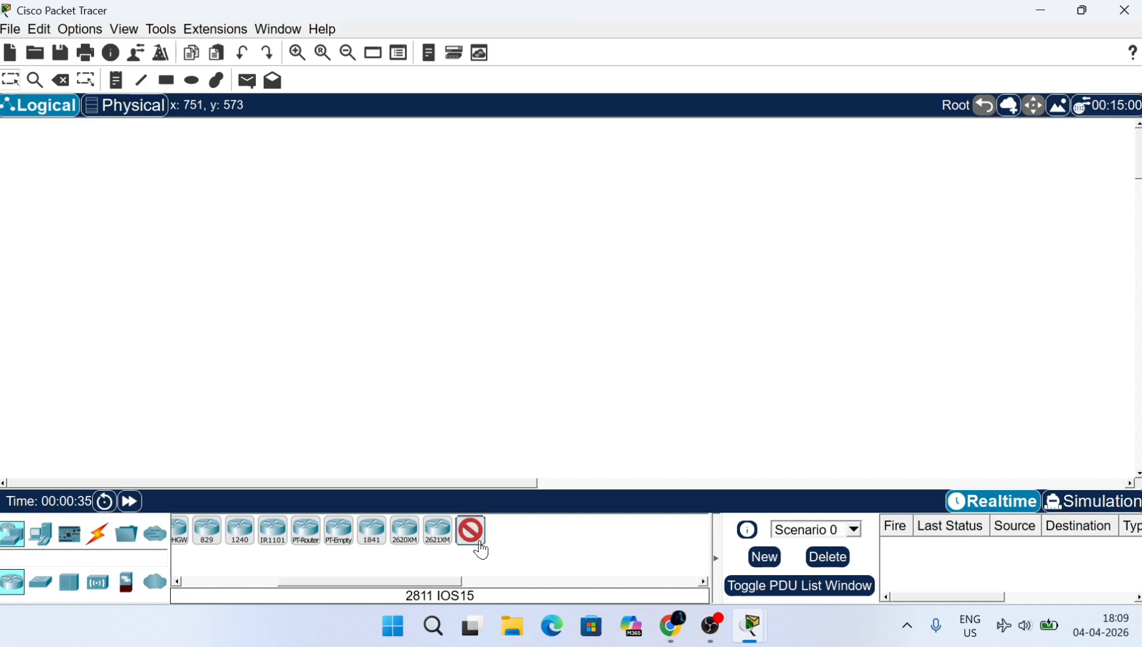
left_click(337, 209)
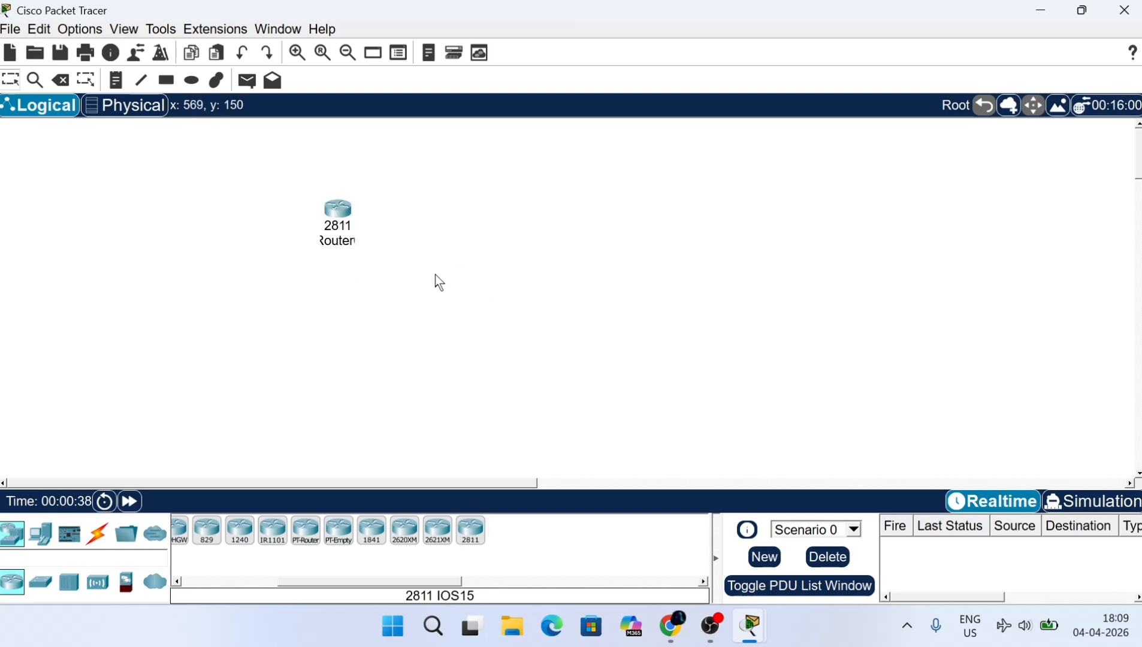
left_click(351, 233)
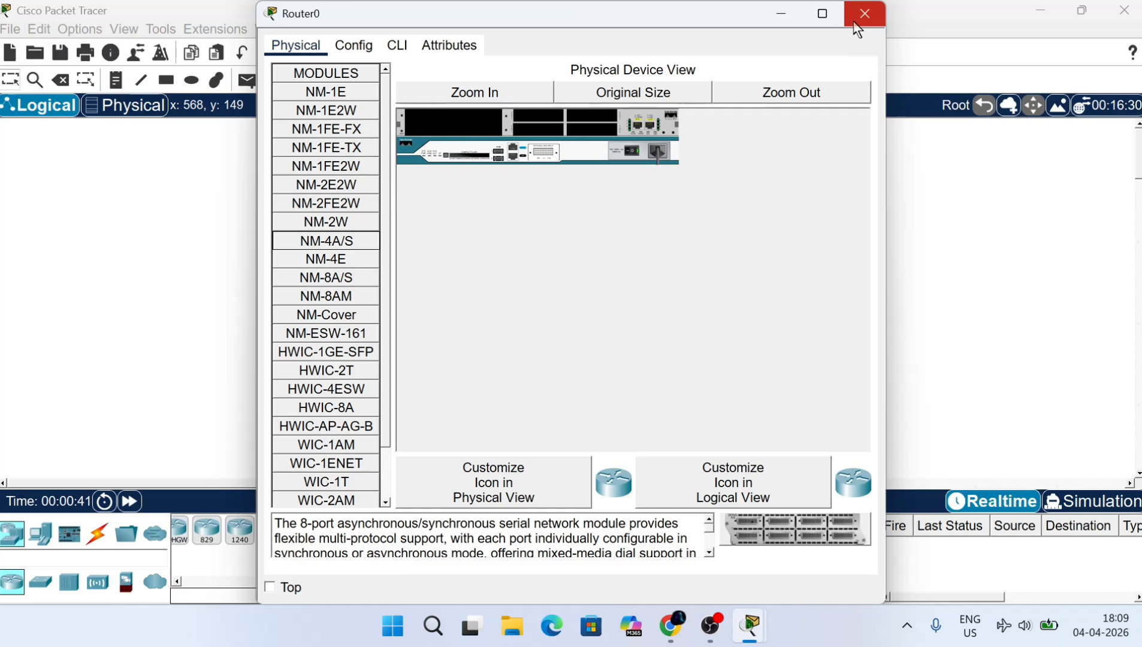
left_click(861, 25)
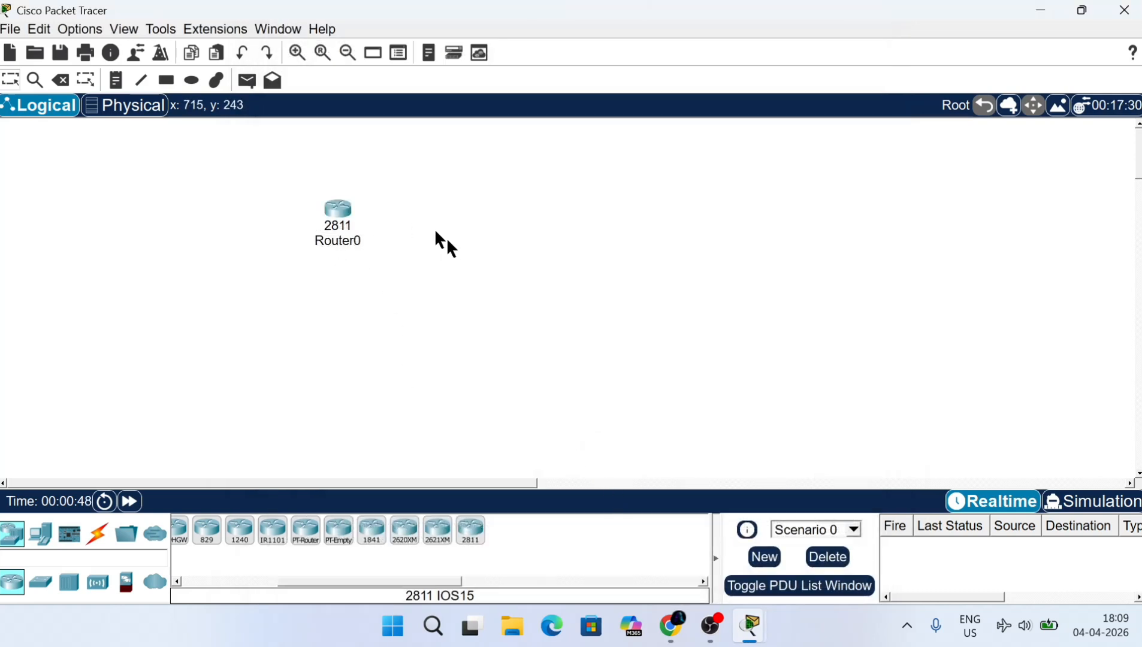
Close the extra empty Packet Tracer window and return to the workspace with the router.
left_click(750, 627)
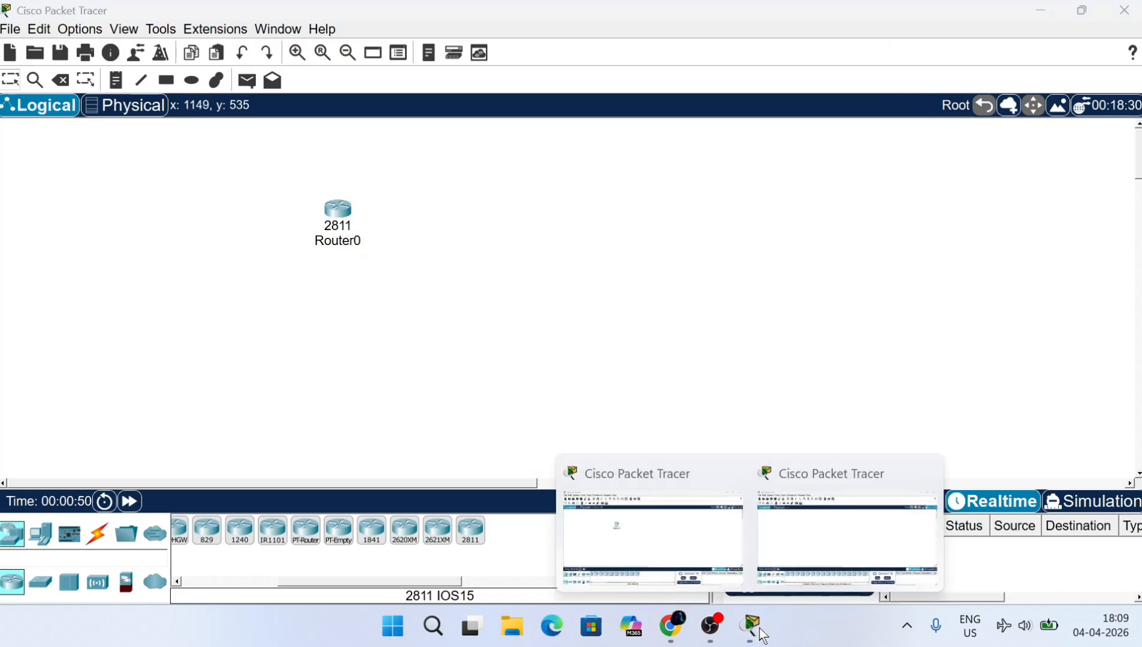
left_click(927, 473)
left_click(772, 532)
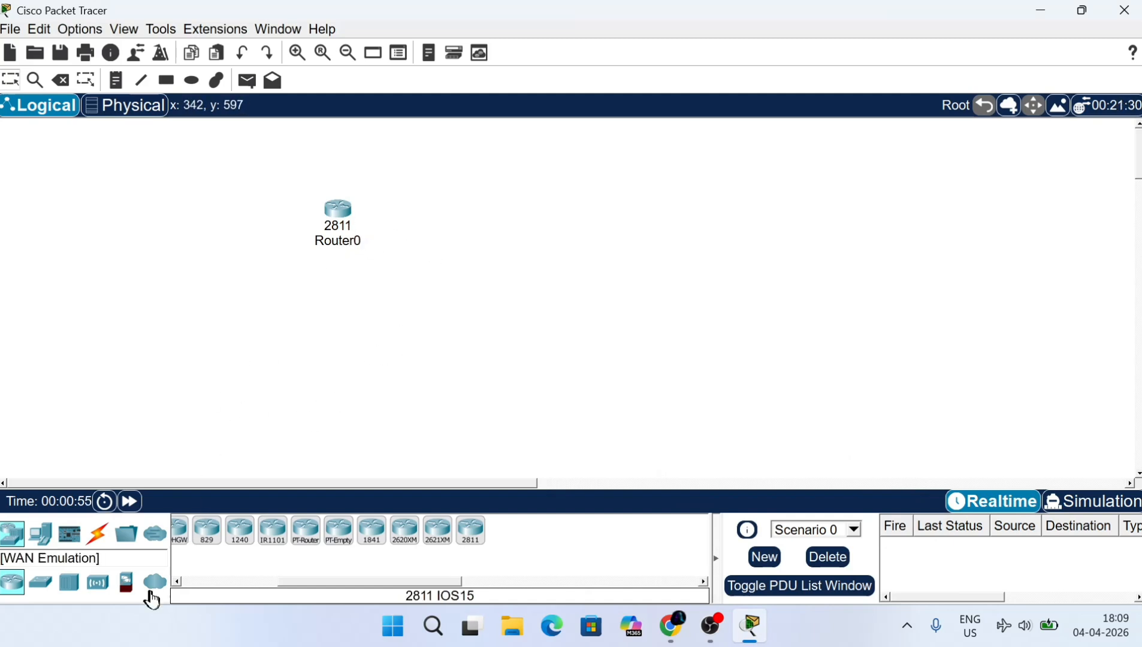
Add a generic Server-PT end device to the right of the 2811 router.
left_click_drag(288, 583, 220, 583)
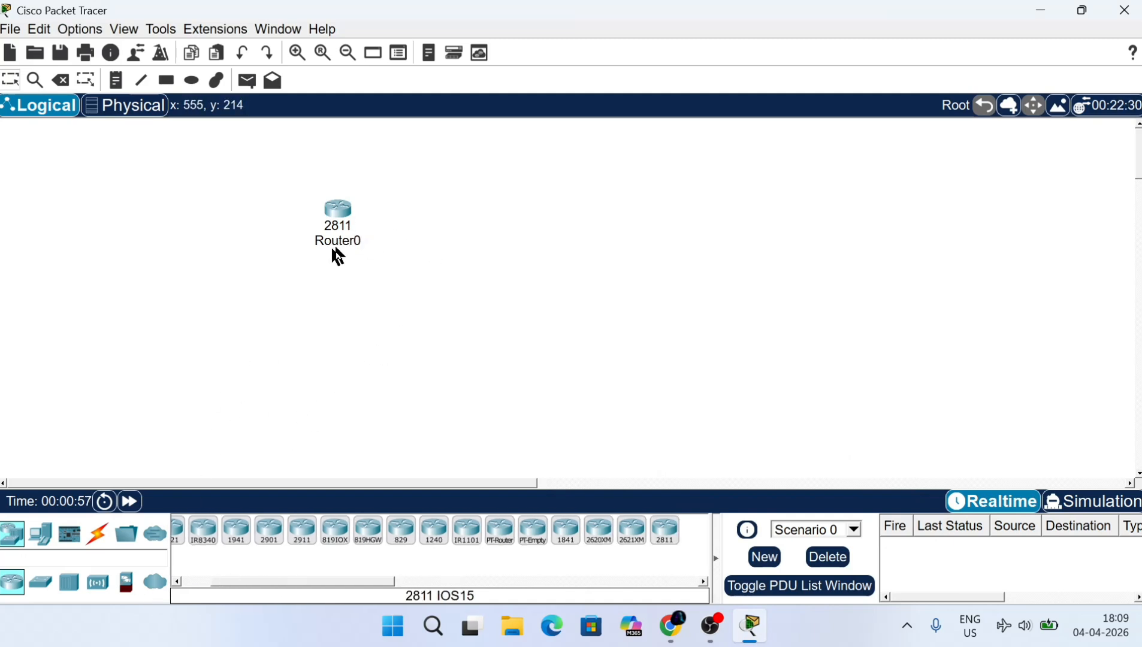
left_click(40, 533)
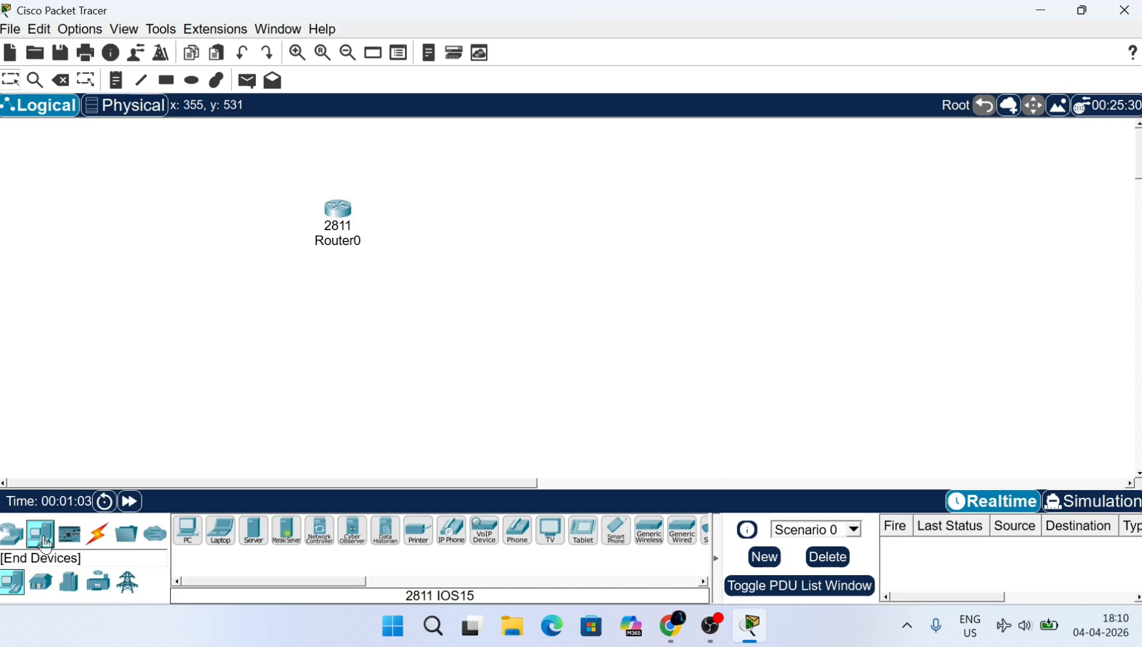
left_click(254, 531)
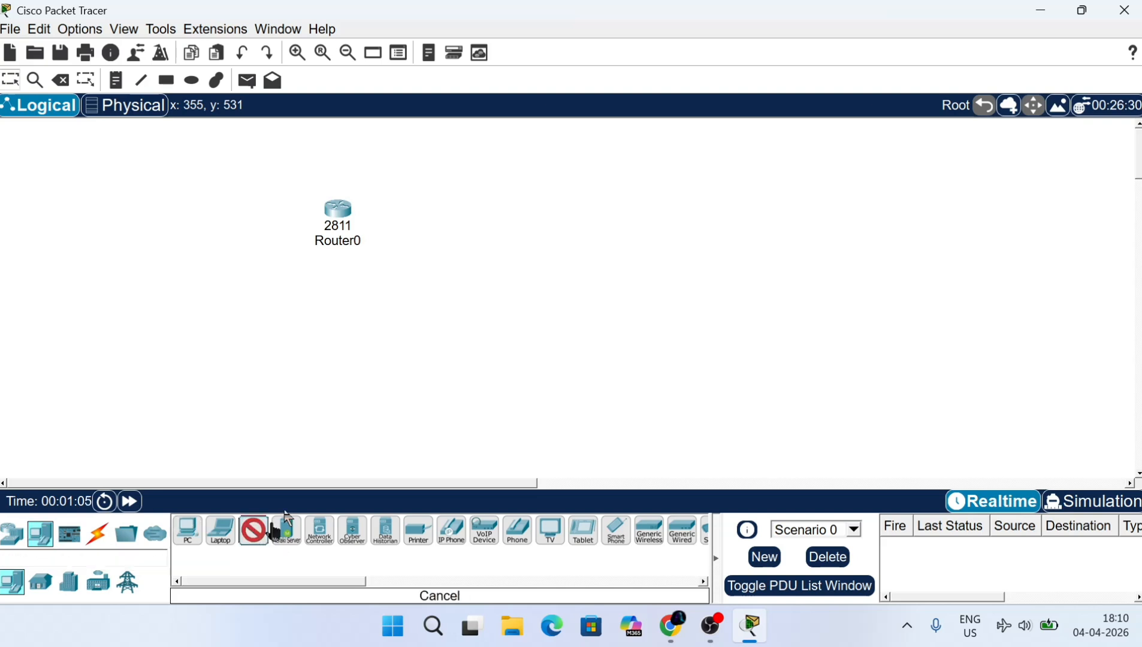
left_click(569, 204)
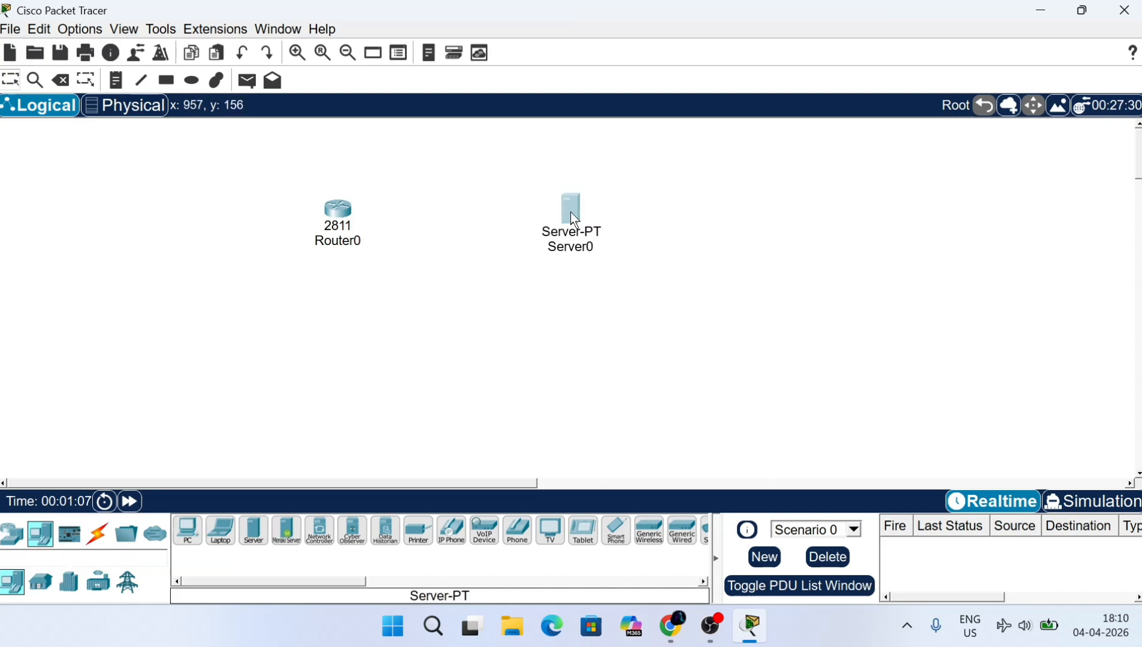
Cable the 2811 router to the server with the automatic connection type and check which ports are linked.
left_click(98, 539)
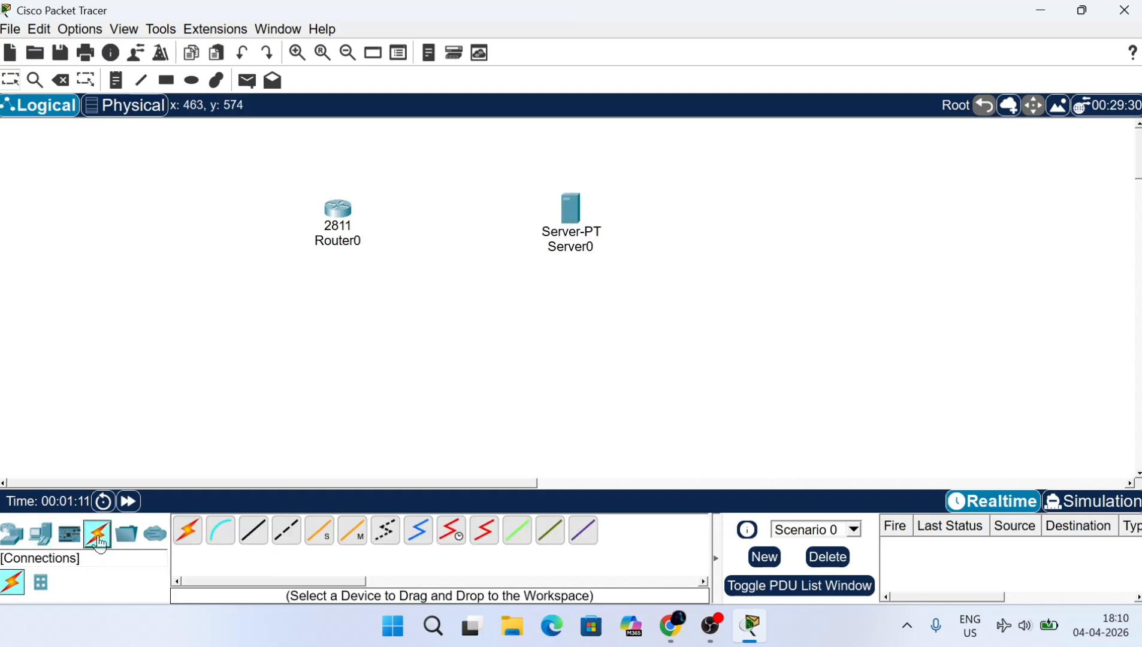
left_click(191, 539)
left_click(338, 208)
left_click(575, 210)
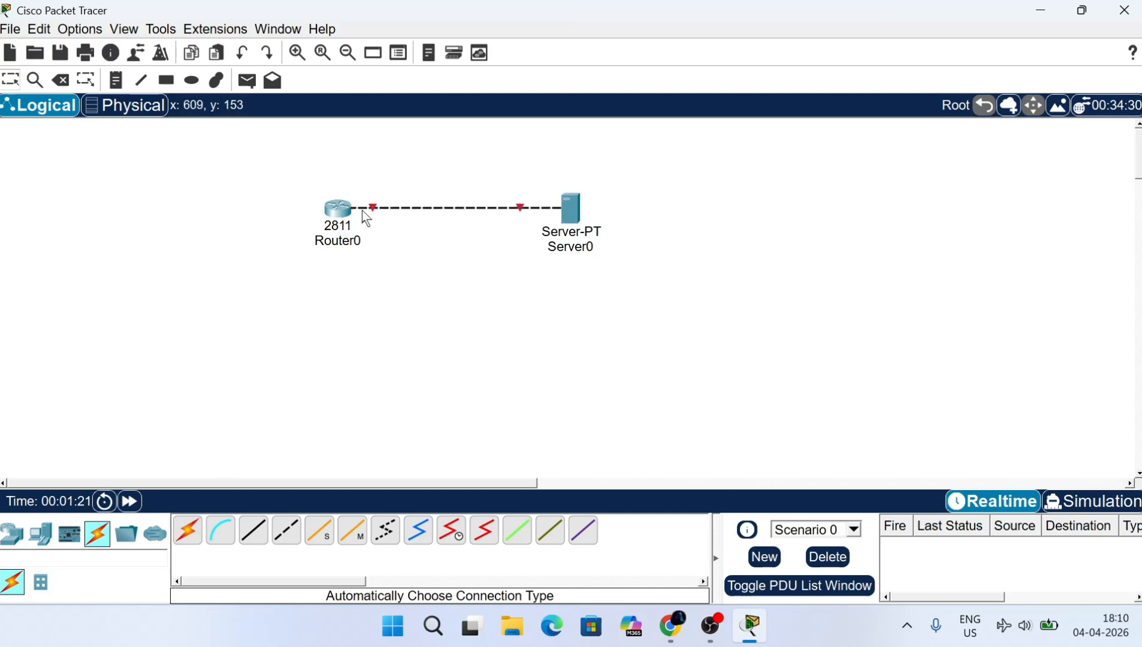
mouse_move(400, 217)
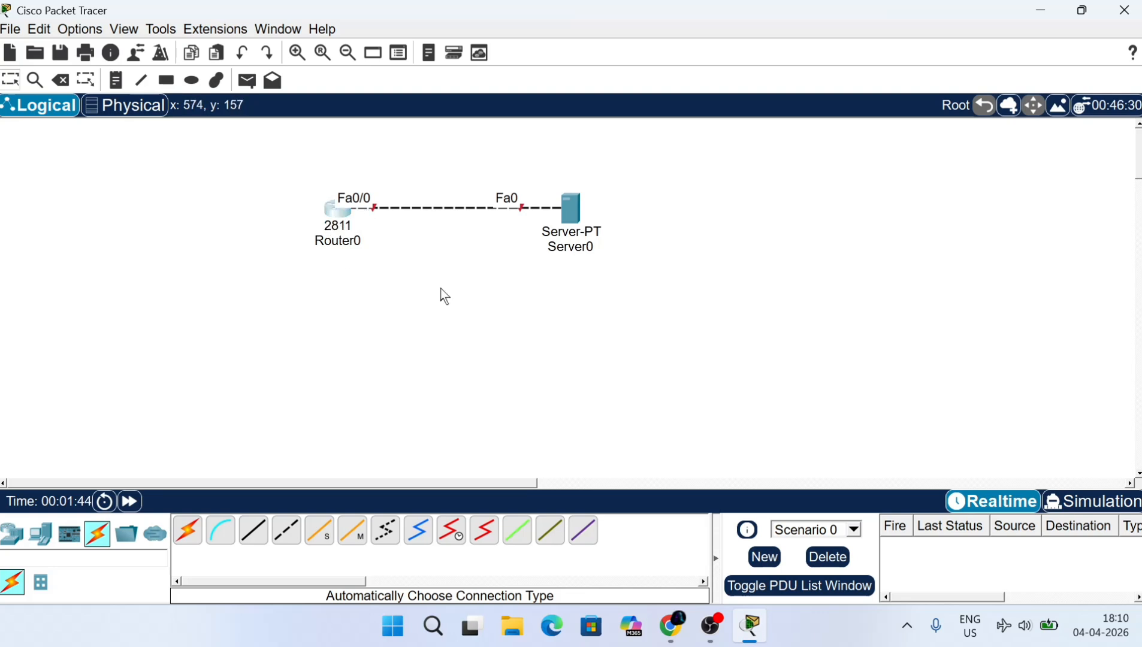
Open the router's command line and answer n to the initial configuration dialog.
left_click(337, 208)
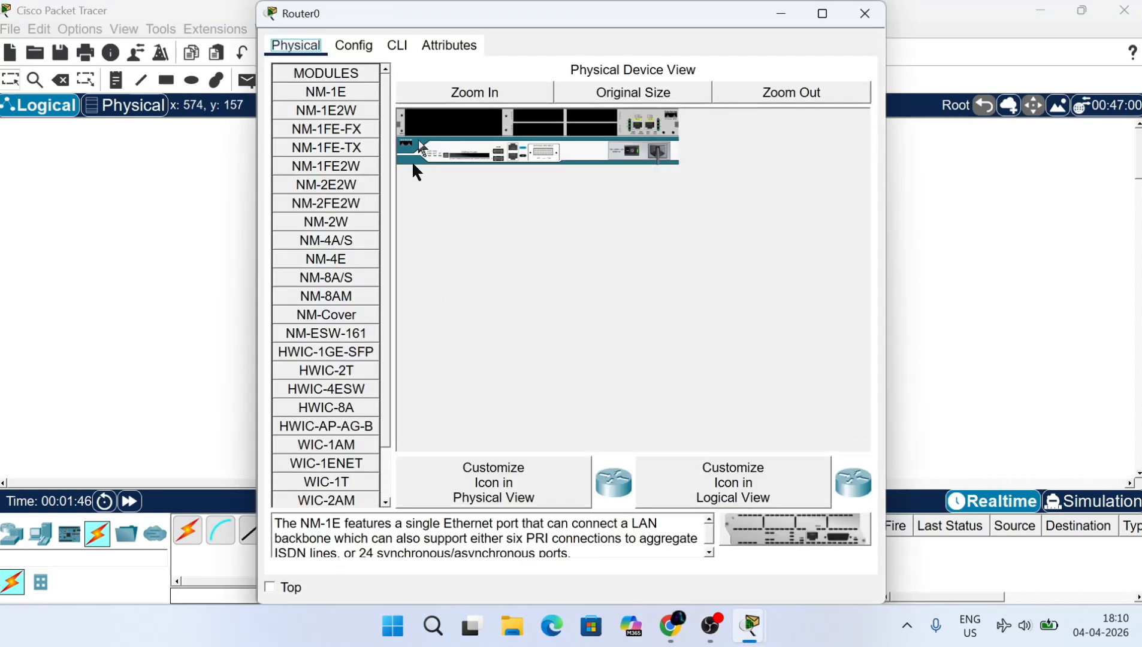
left_click(399, 48)
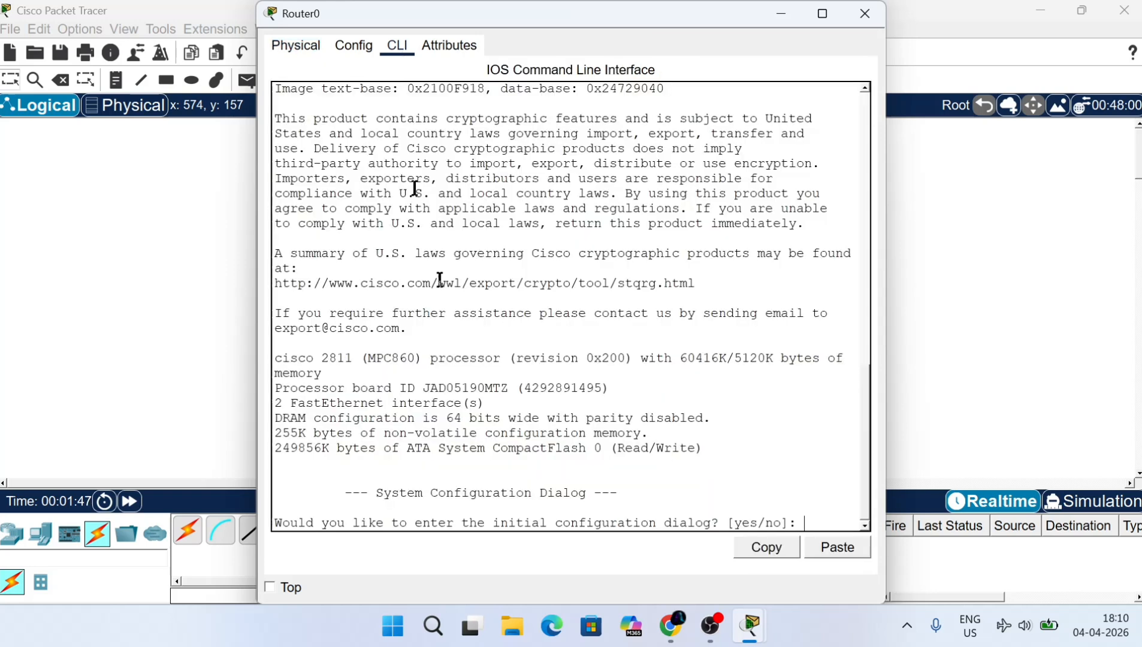
type("n")
key("Return")
key("Return")
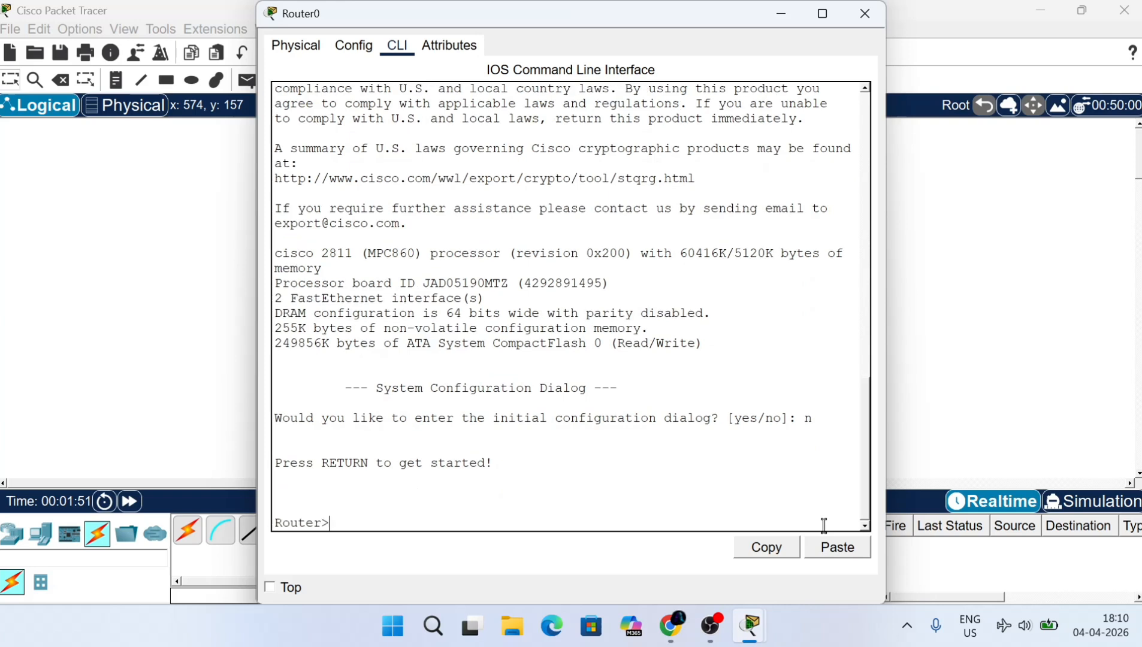
Enter privileged mode with en and global configuration mode with conf t on the router.
type("en")
key("Return")
key("Return")
key("Return")
type("conf t")
key("Return")
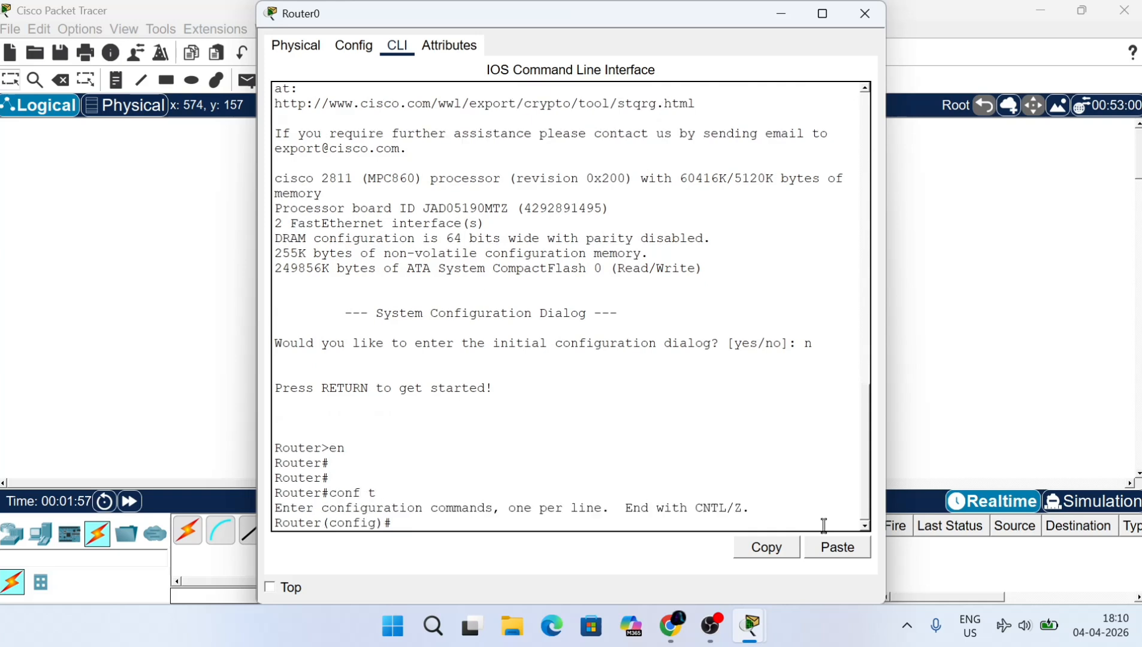
Assign IP address 192.168.1.1 with mask 255.255.255.0 to the router's interface fa 0/0.
type("i")
type("nt")
type(" fa -")
key("BackSpace")
key("BackSpace")
type("0/0")
key("Return")
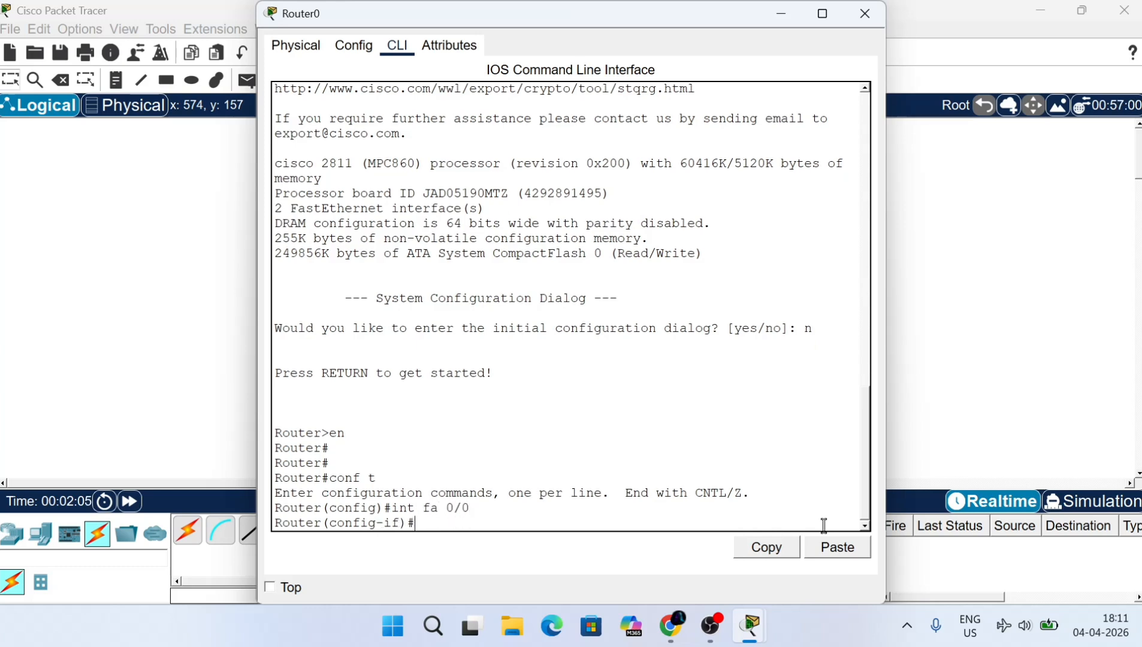
type("ip add 192")
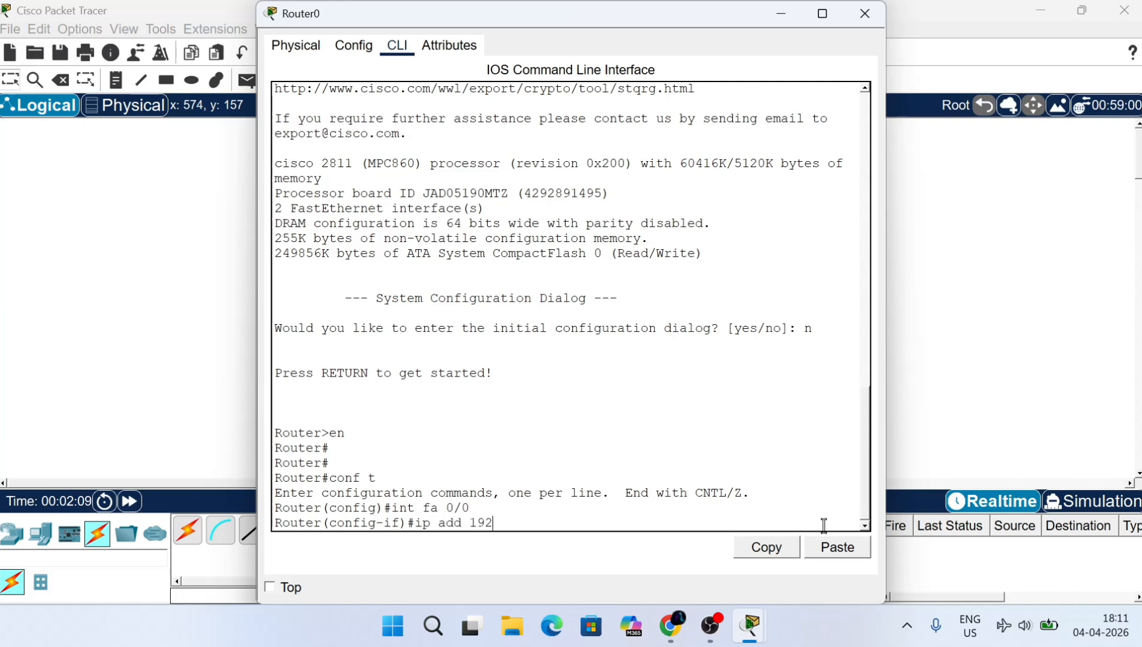
type(".168")
type("1.1 255.2555.255.0")
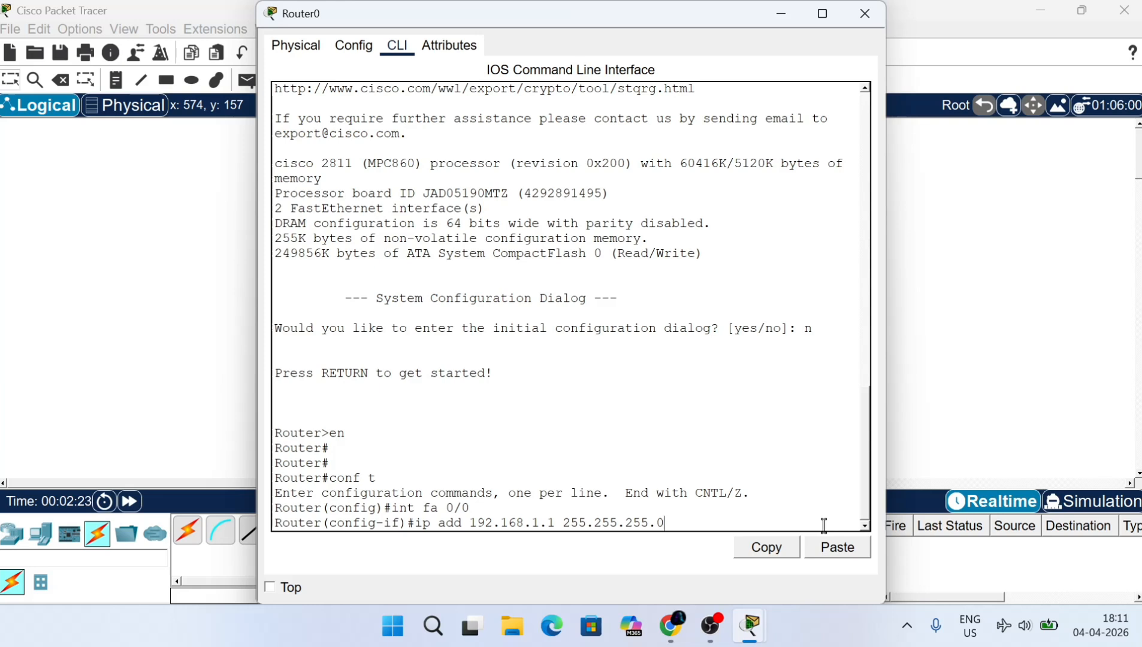
key("Return")
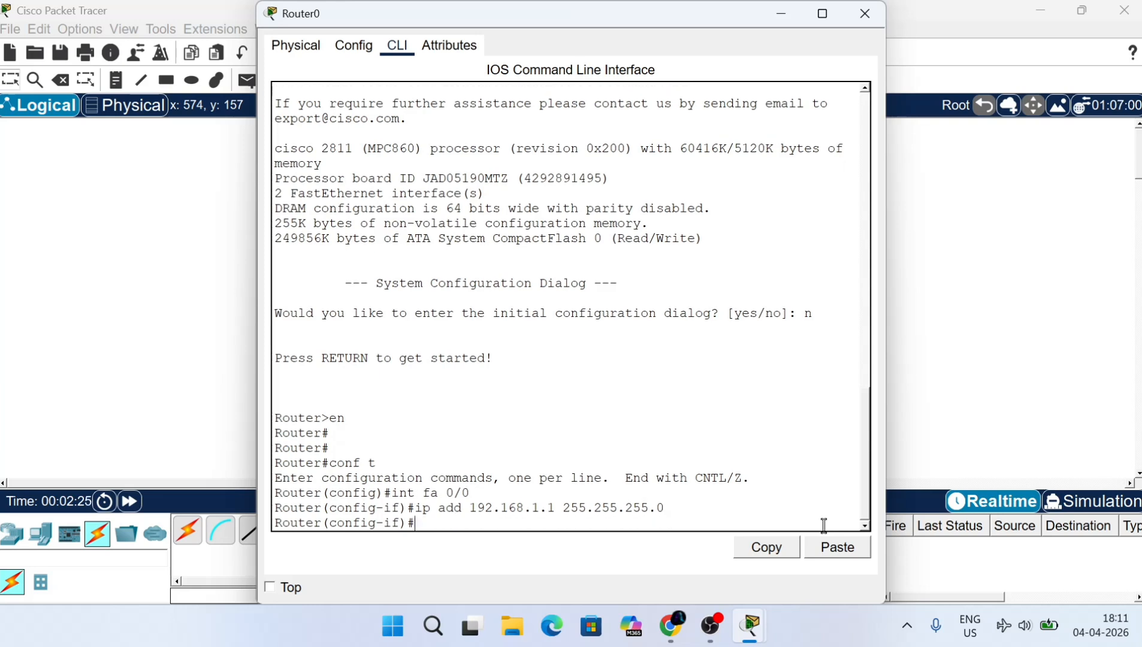
Enable the router's fa 0/0 interface with no sh and exit to global configuration mode.
type("no sh")
key("Return")
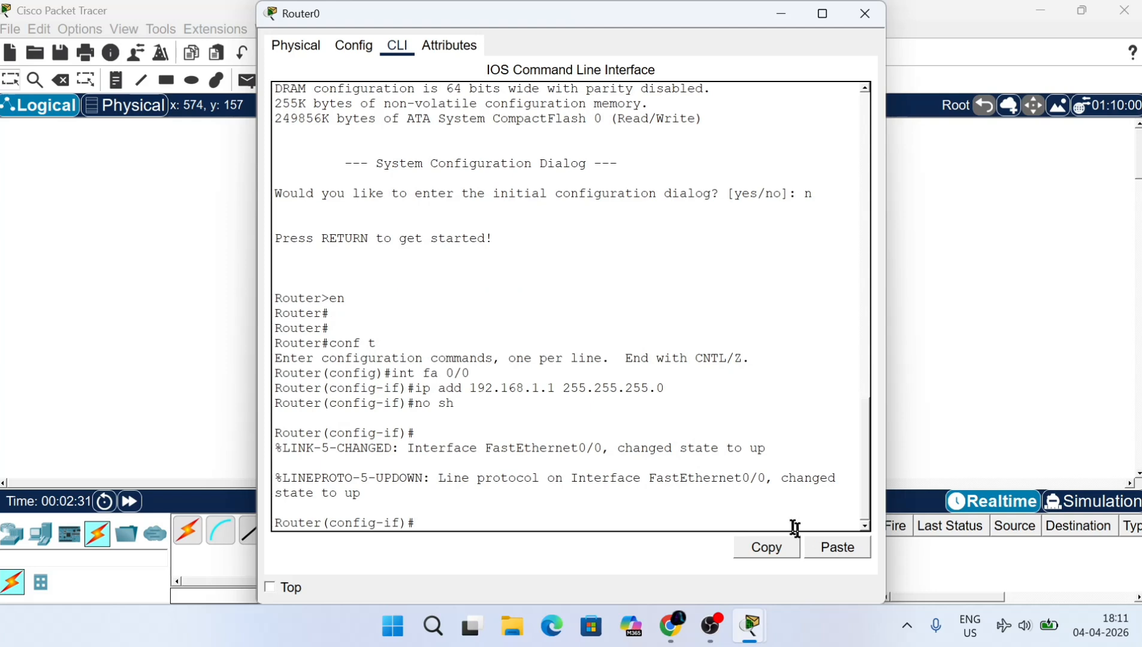
left_click_drag(766, 479, 672, 492)
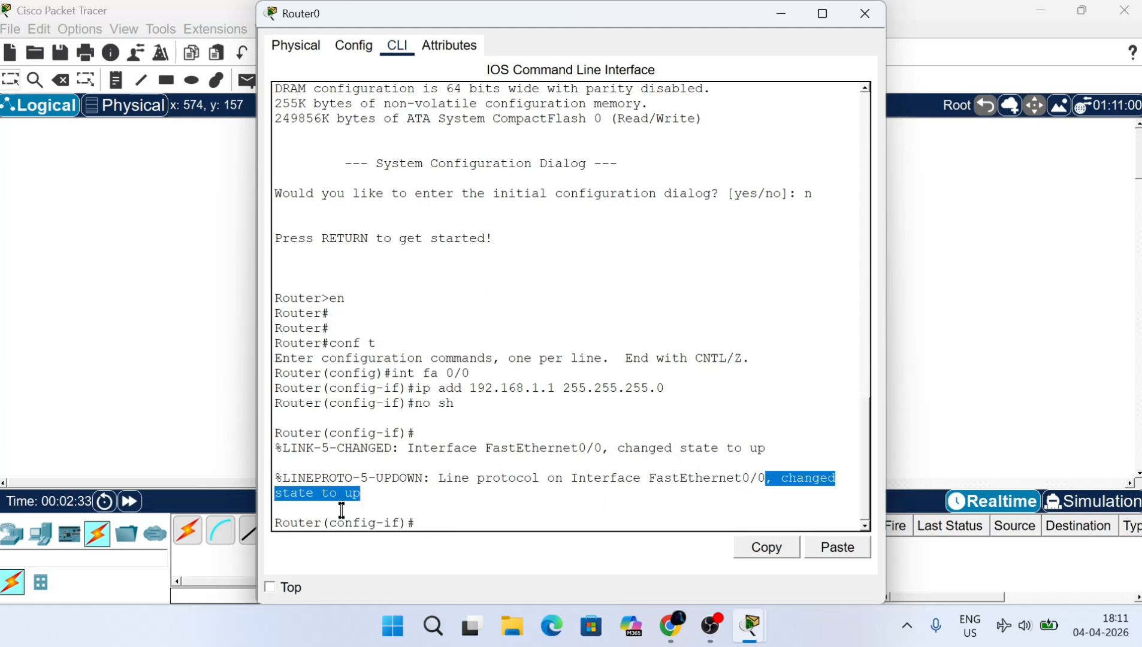
left_click(438, 523)
type("exit")
key("Return")
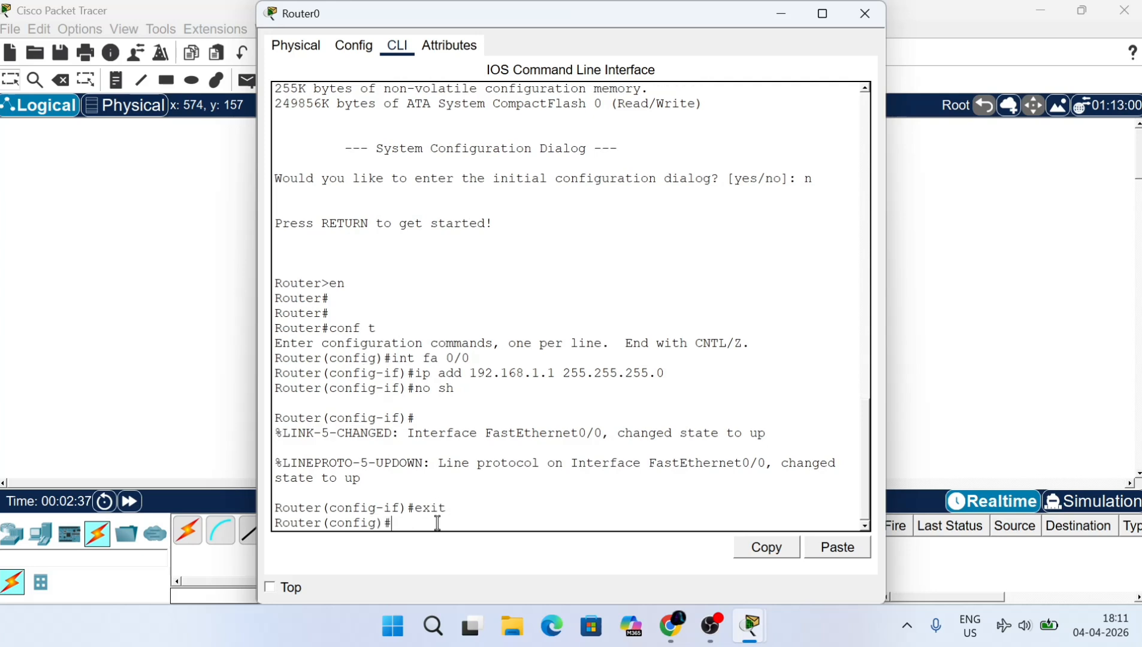
Set the server's static IPv4 address to 192.168.1.10 with subnet mask 255.255.255.0.
left_click(175, 395)
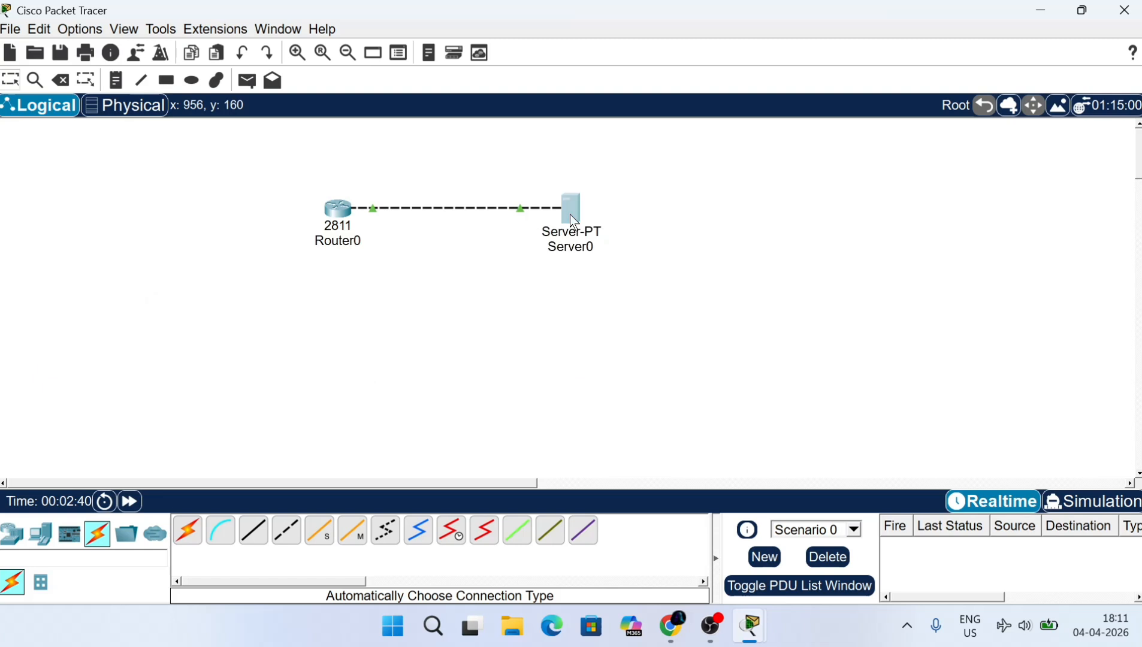
left_click(552, 241)
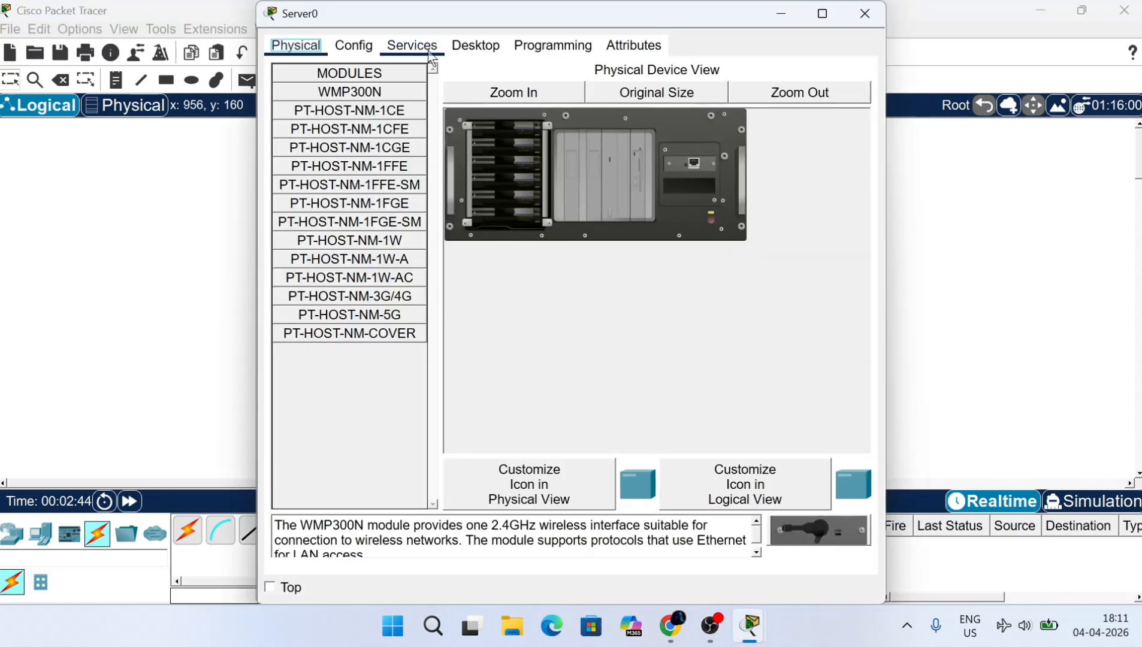
left_click(412, 45)
left_click(476, 46)
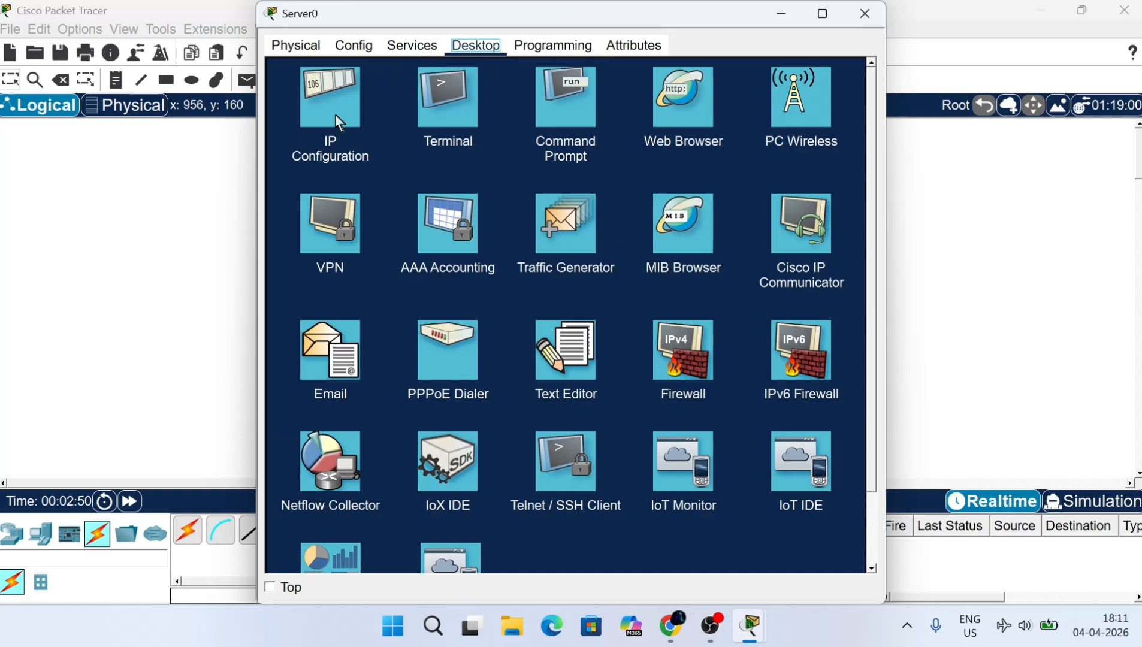
left_click(338, 115)
left_click(565, 134)
type("1")
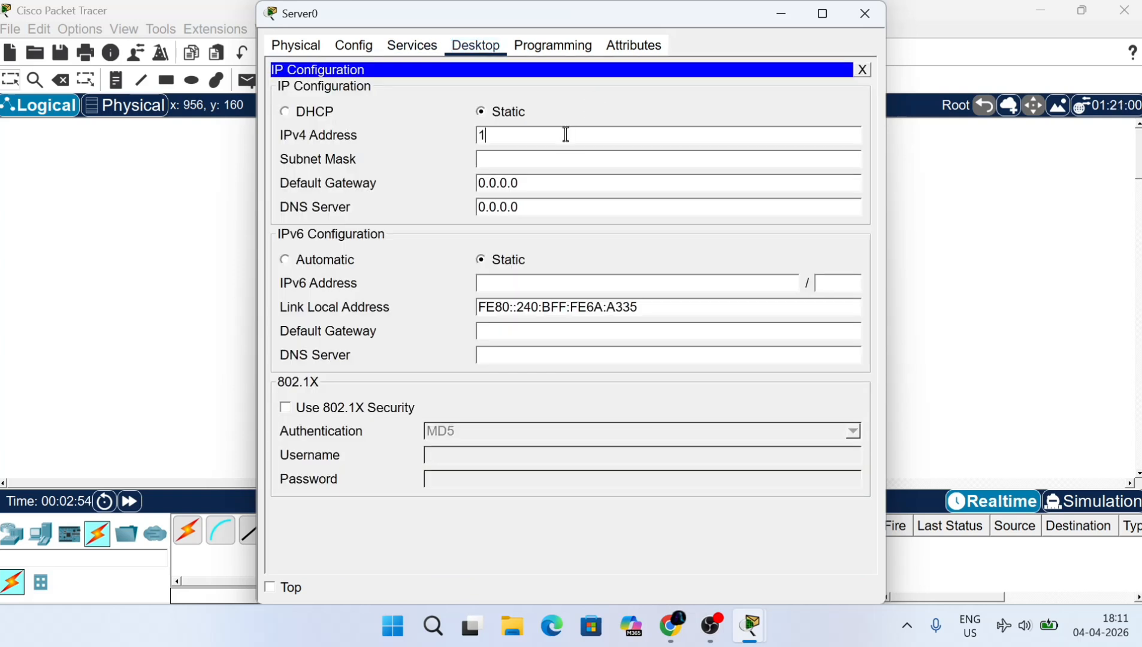
type("92.168.1.10")
left_click(546, 158)
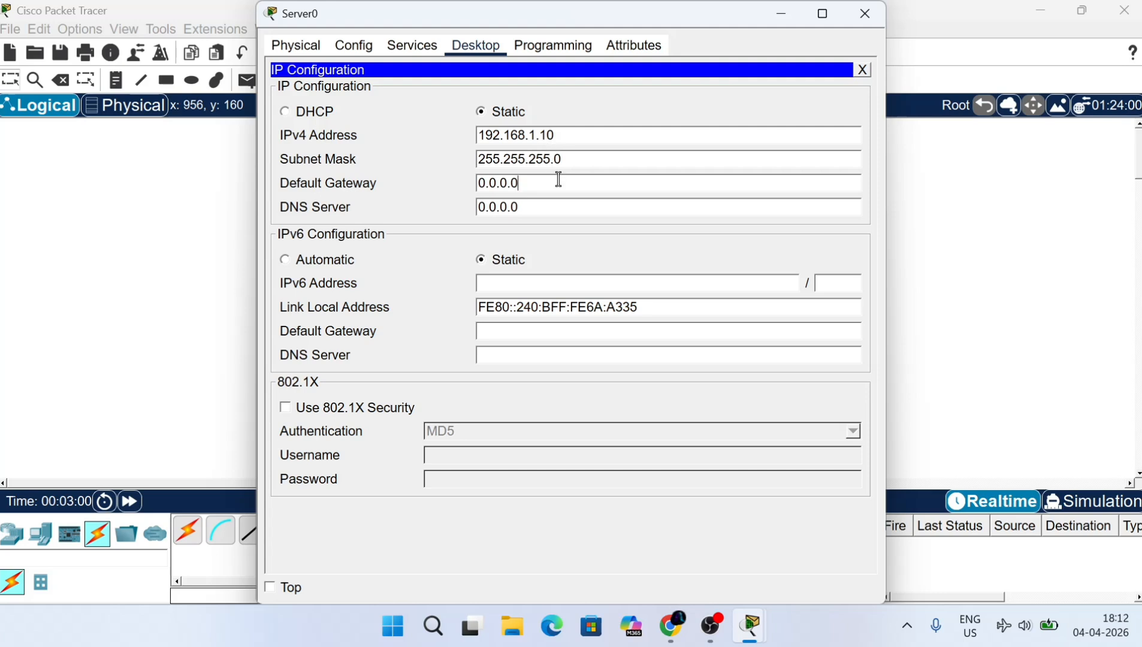
Set the server's default gateway to 192.168.1.1 and close the server's window.
left_click(559, 183)
key("BackSpace")
key("BackSpace")
key("BackSpace")
key("BackSpace")
key("BackSpace")
key("BackSpace")
key("BackSpace")
type("192.168.1.1")
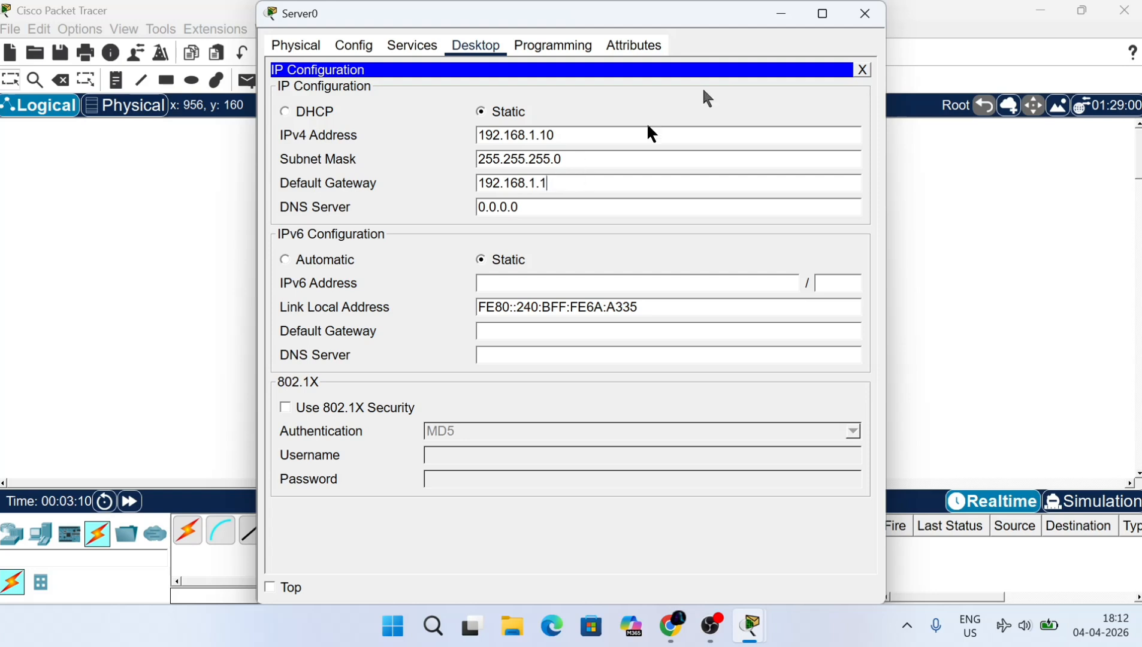
left_click(865, 13)
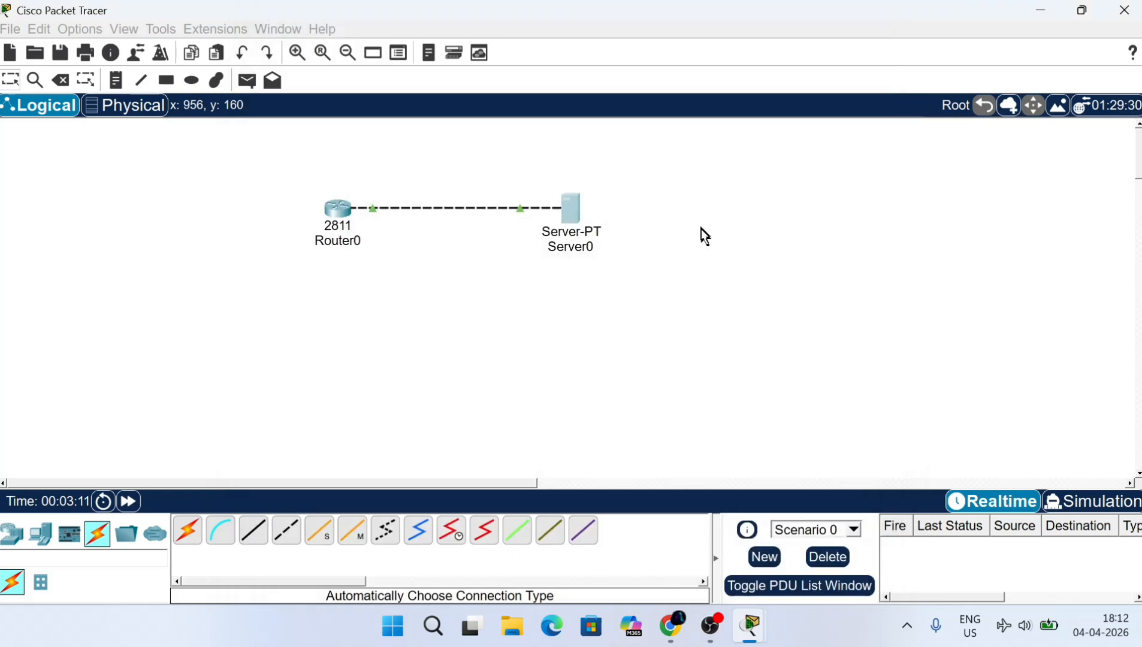
Remove every stored file from the server's TFTP service and close the server's window.
left_click(564, 217)
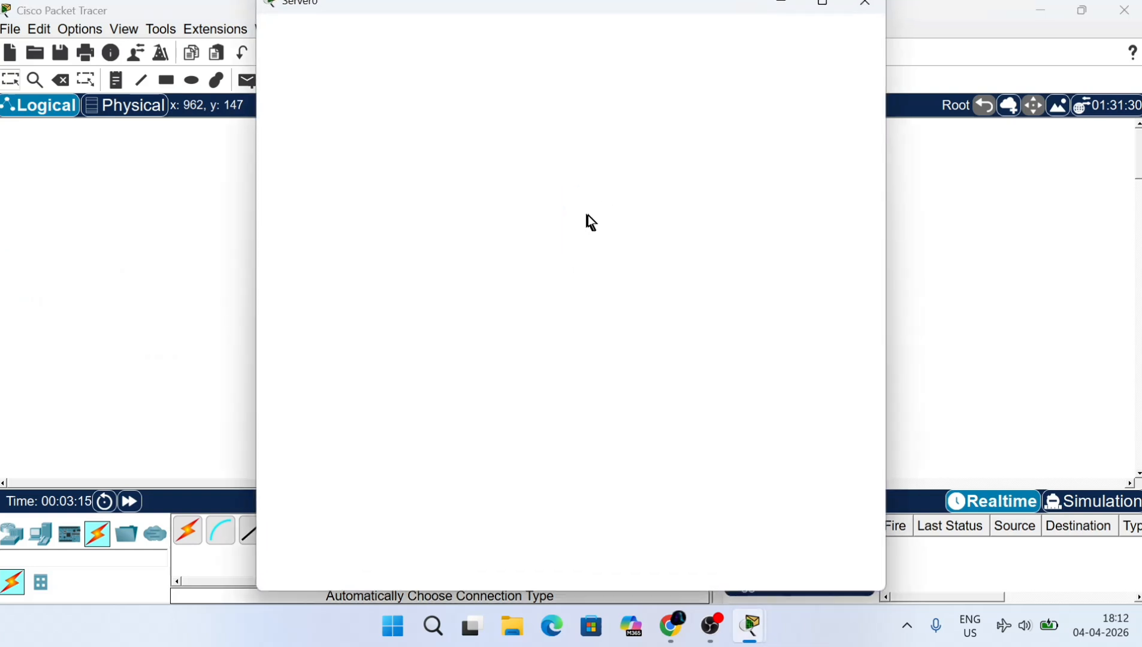
left_click(418, 53)
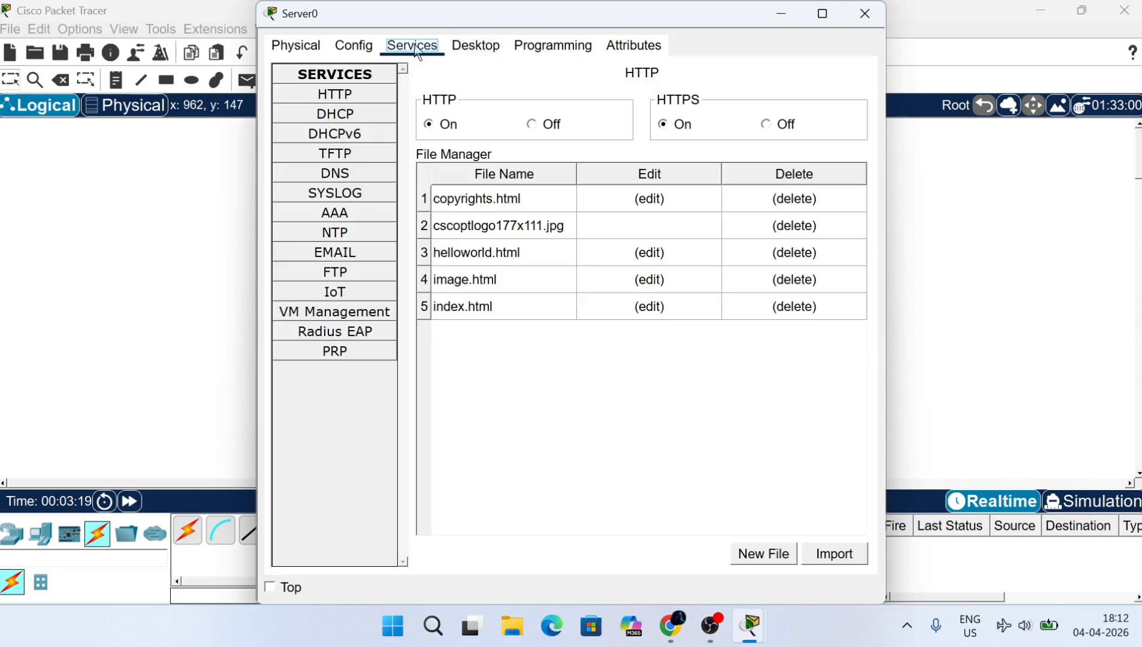
left_click(363, 158)
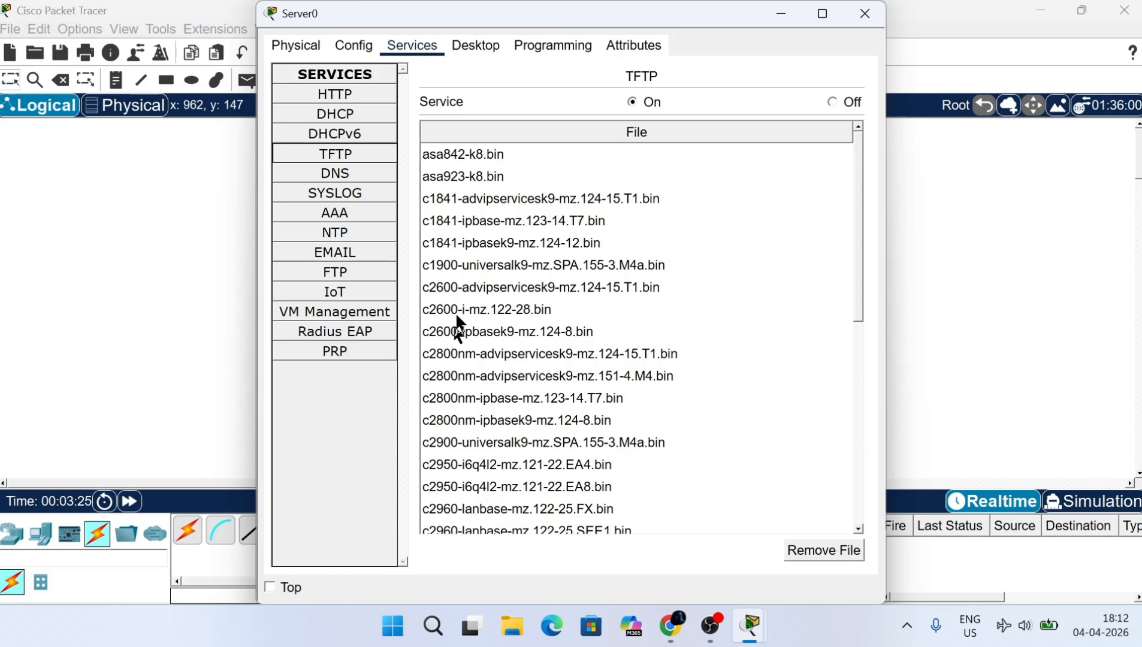
scroll(467, 428, "down", 6)
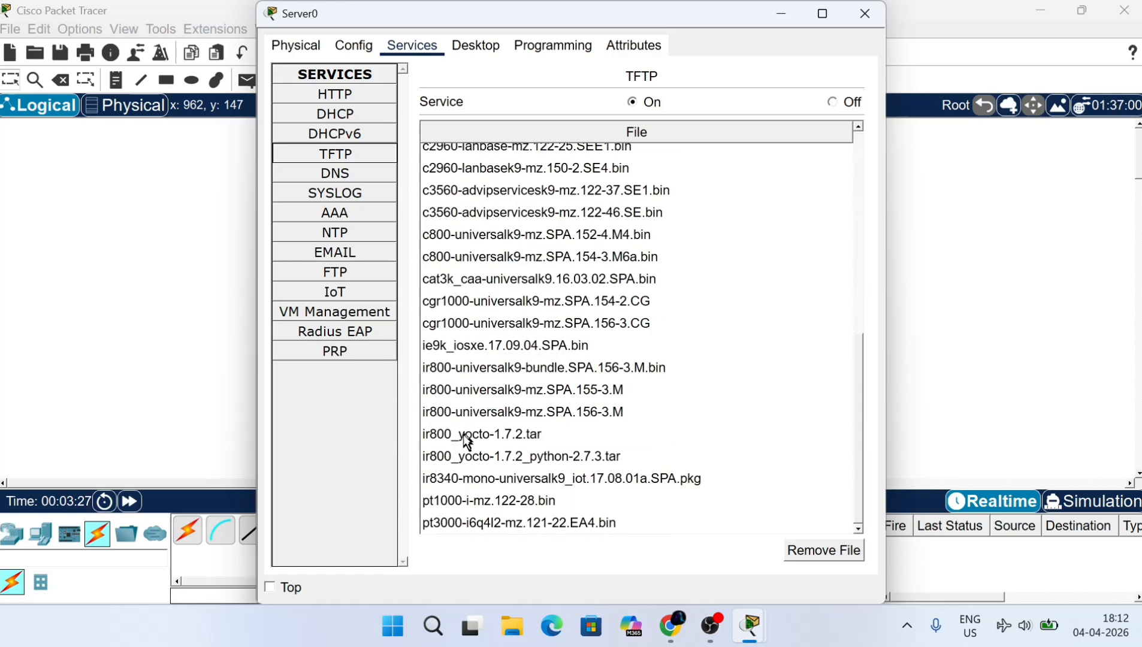
left_click(822, 553)
triple_click(823, 551)
double_click(822, 551)
double_click(822, 551)
triple_click(822, 551)
double_click(823, 553)
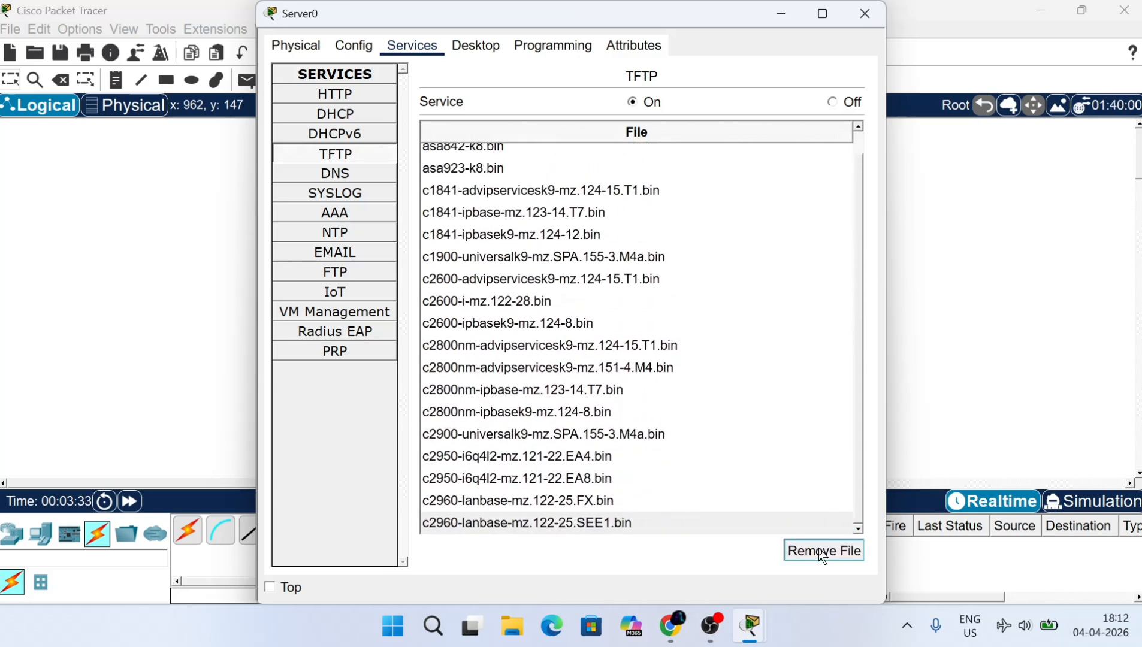
triple_click(823, 552)
double_click(823, 553)
triple_click(823, 553)
triple_click(822, 553)
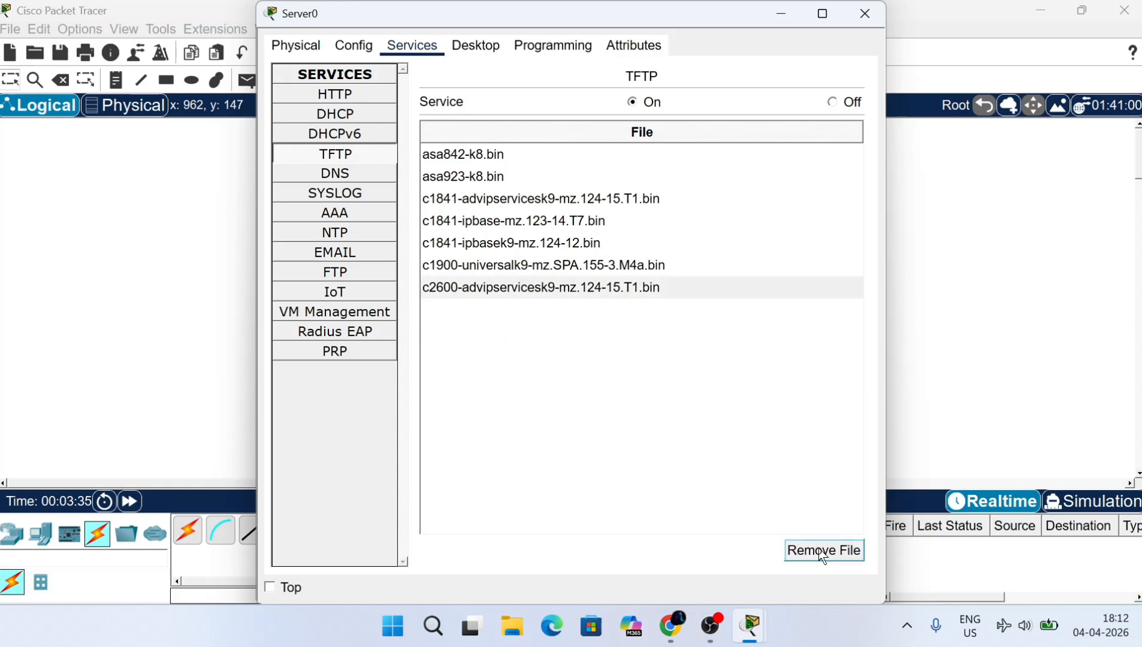
double_click(822, 552)
triple_click(822, 552)
double_click(823, 553)
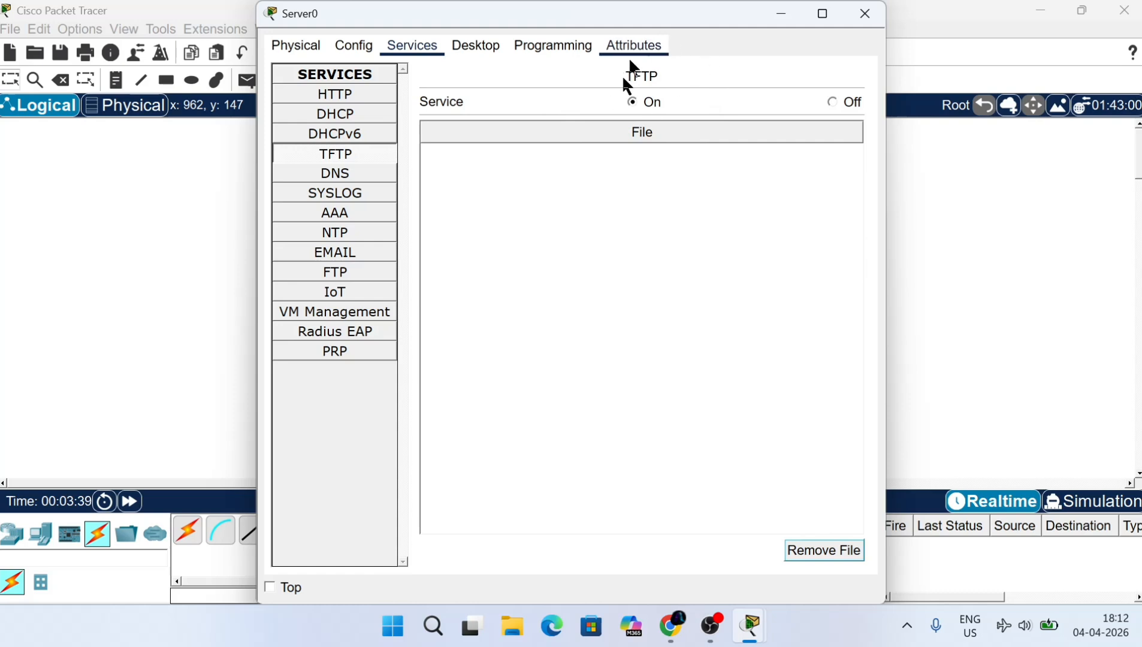
left_click(875, 22)
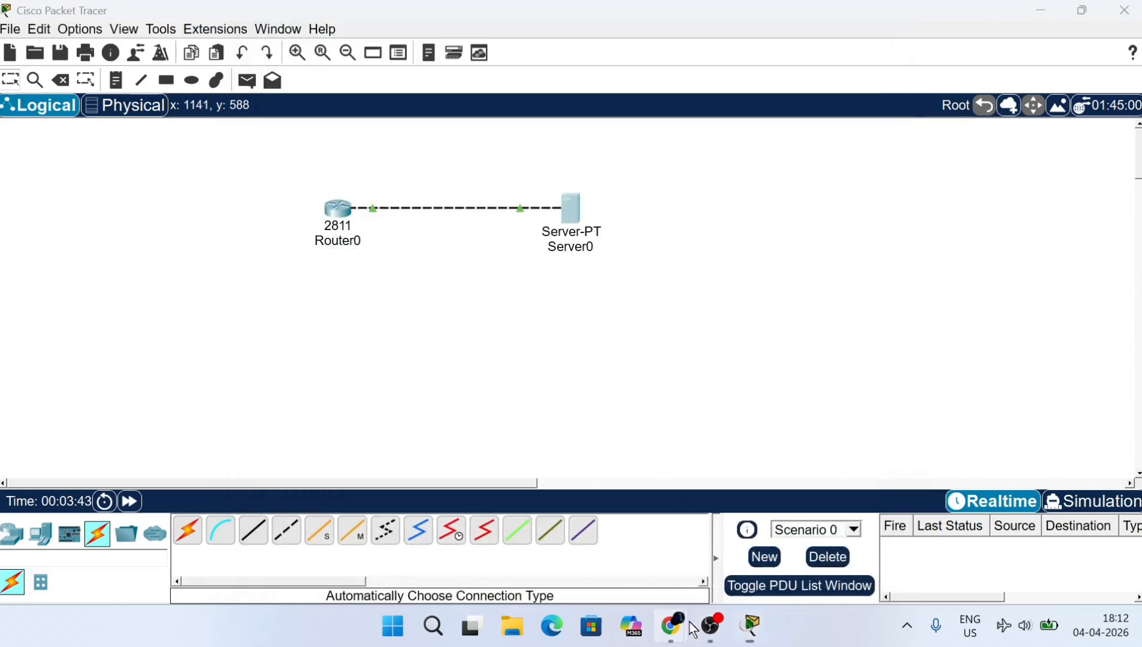
Switch to the PDF in Chrome and examine the show flash command on the IOS backup slide.
mouse_move(693, 629)
left_click(628, 572)
left_click(401, 17)
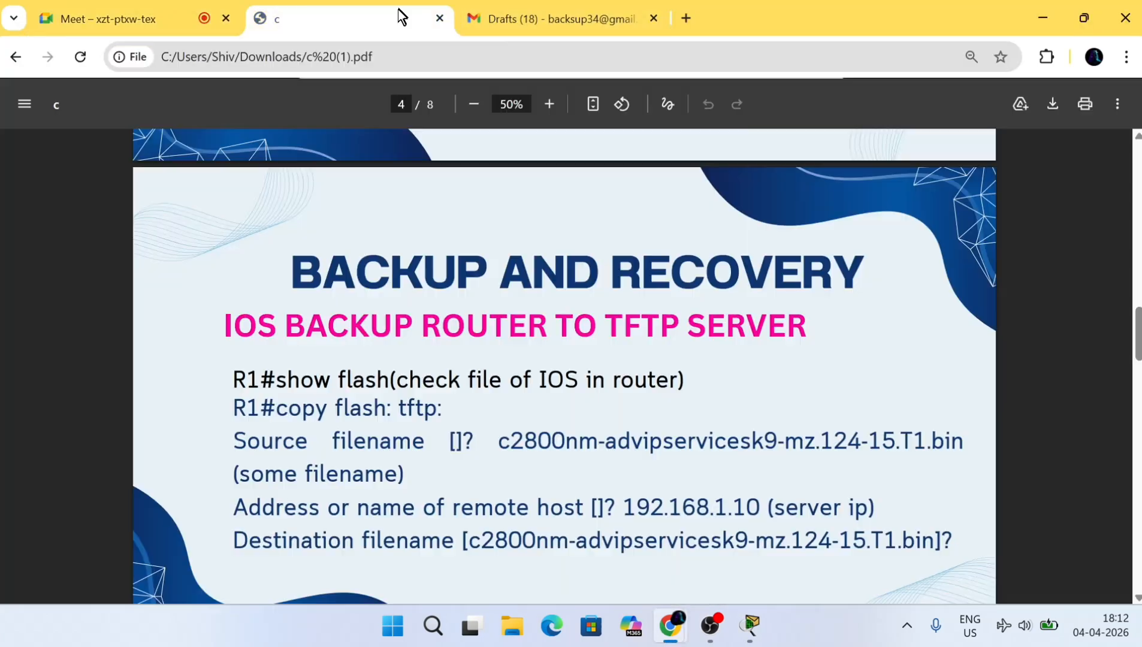
left_click_drag(277, 380, 385, 380)
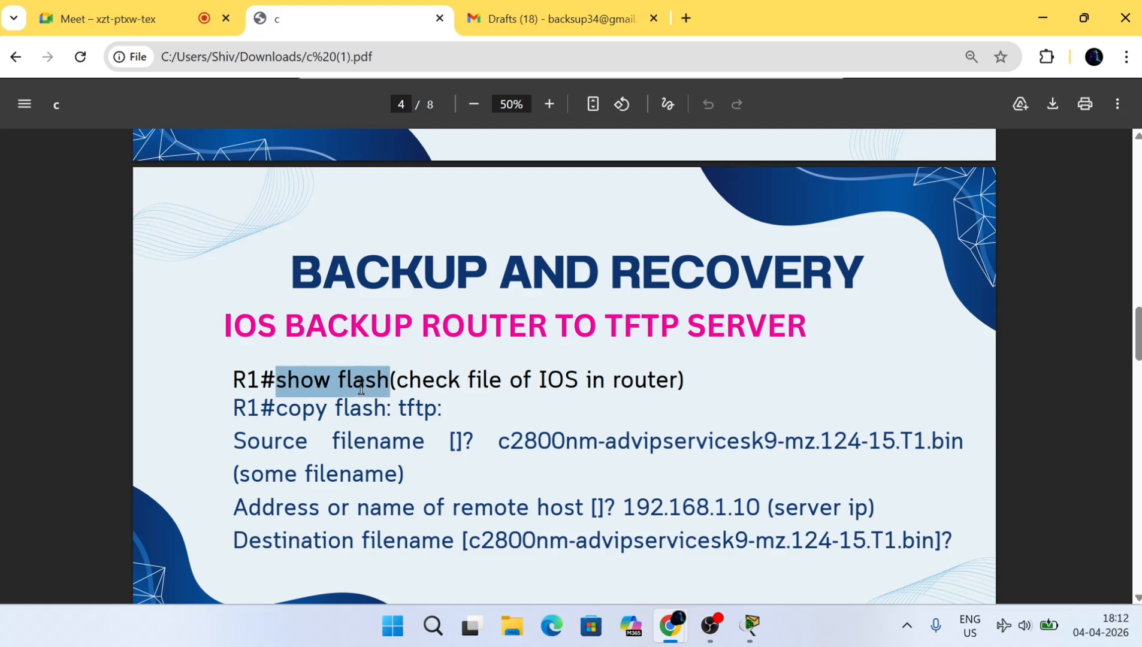
Return to the router's CLI in Packet Tracer and exit global configuration mode to the privileged prompt.
left_click(749, 625)
left_click(719, 539)
left_click(337, 209)
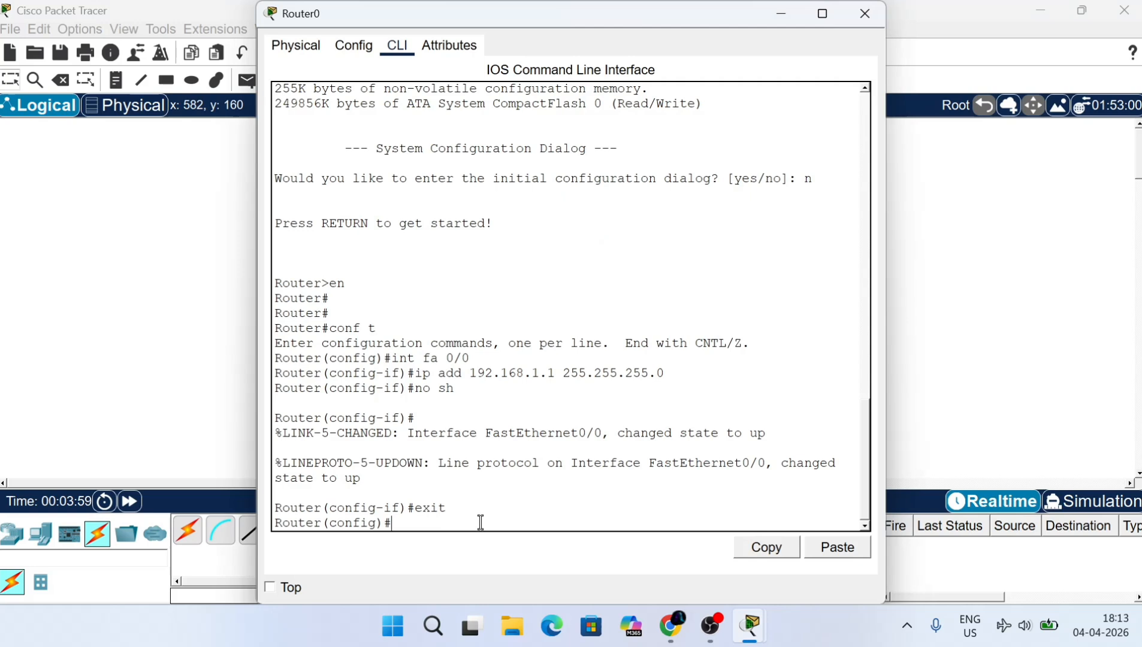
type("x")
key("Return")
key("Return")
key("Return")
key("Return")
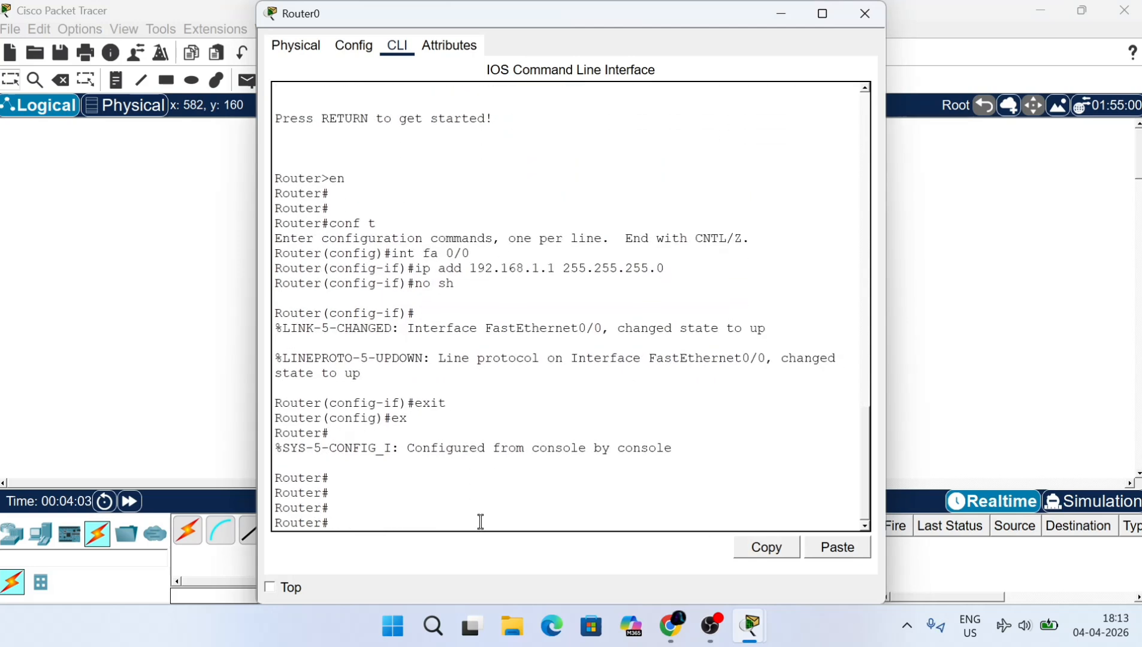
List the router's flash contents with show flash and examine the IOS image's file name and length.
type("show flash")
key("Return")
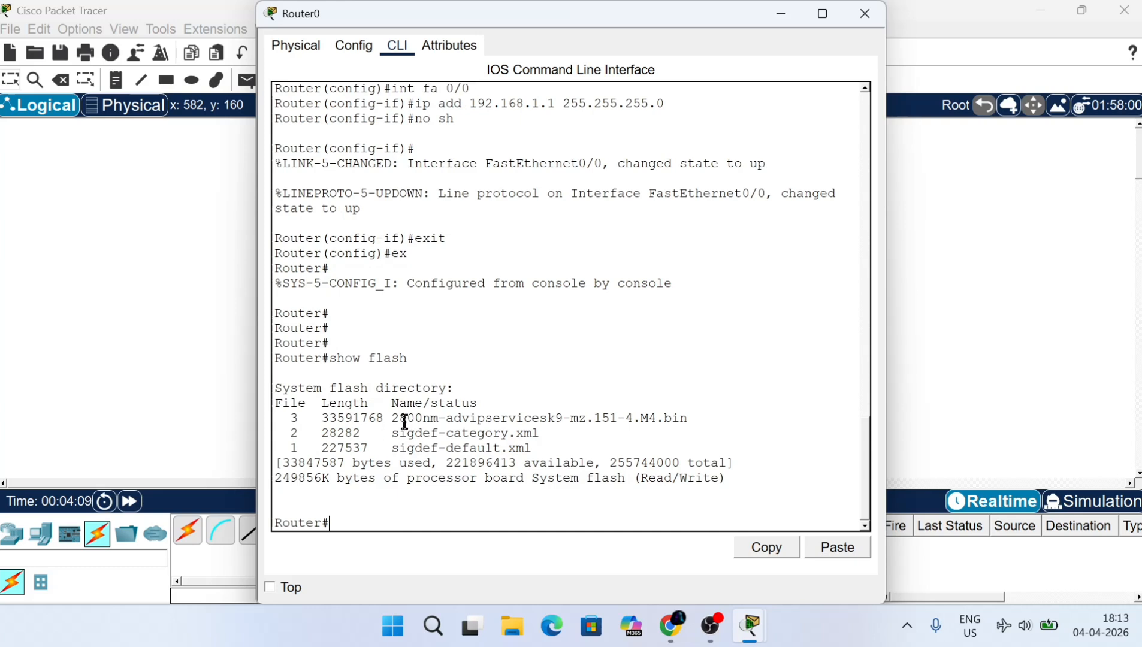
left_click_drag(391, 417, 688, 424)
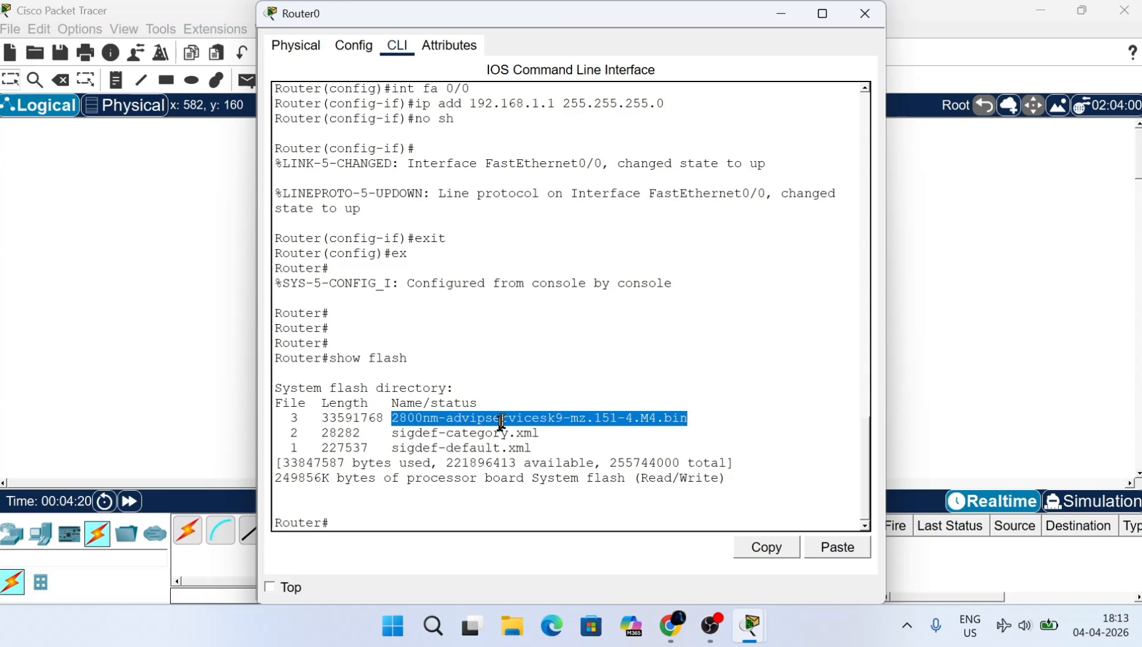
left_click_drag(384, 418, 320, 421)
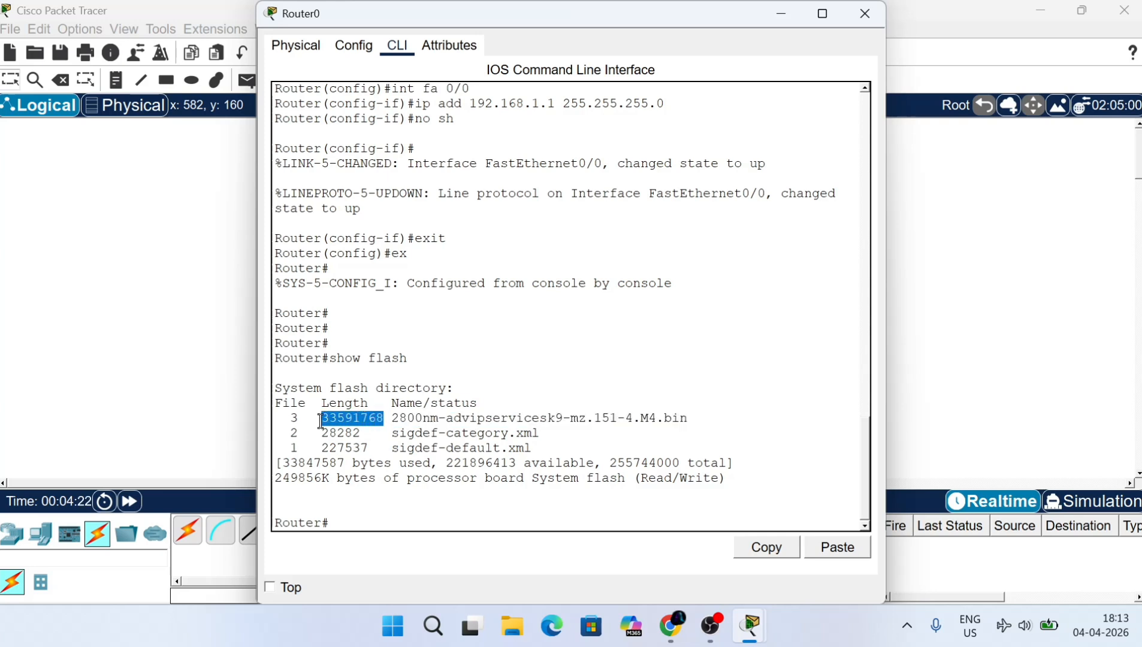
left_click_drag(392, 419, 688, 414)
Check the file list of the server's TFTP service and return to the topology.
left_click(192, 389)
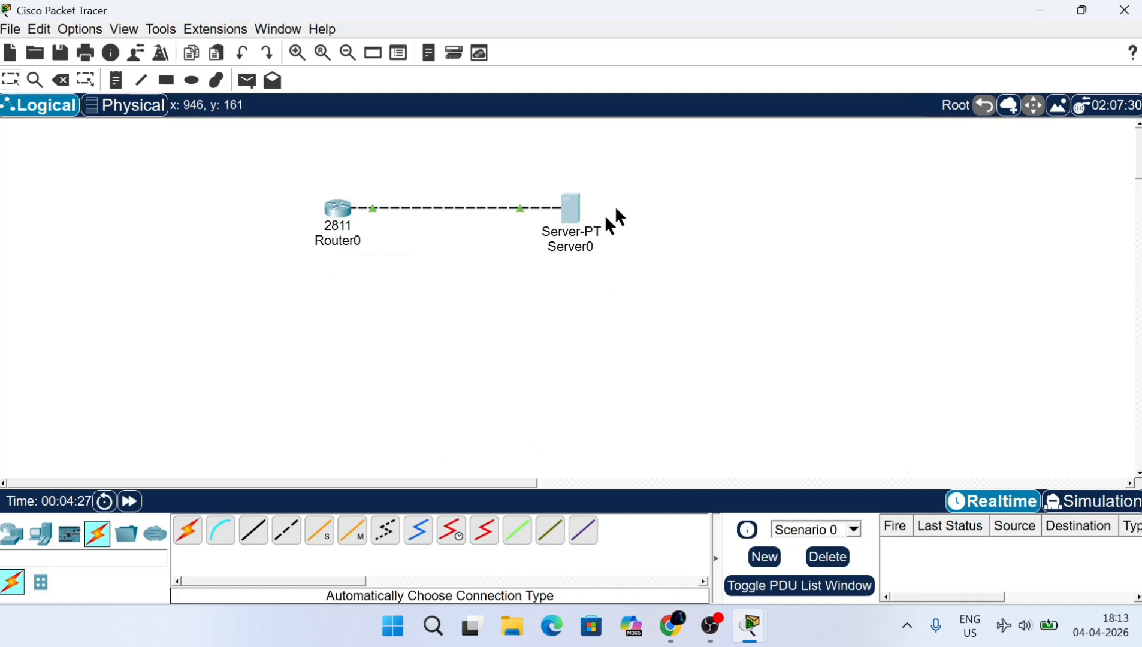
left_click(579, 210)
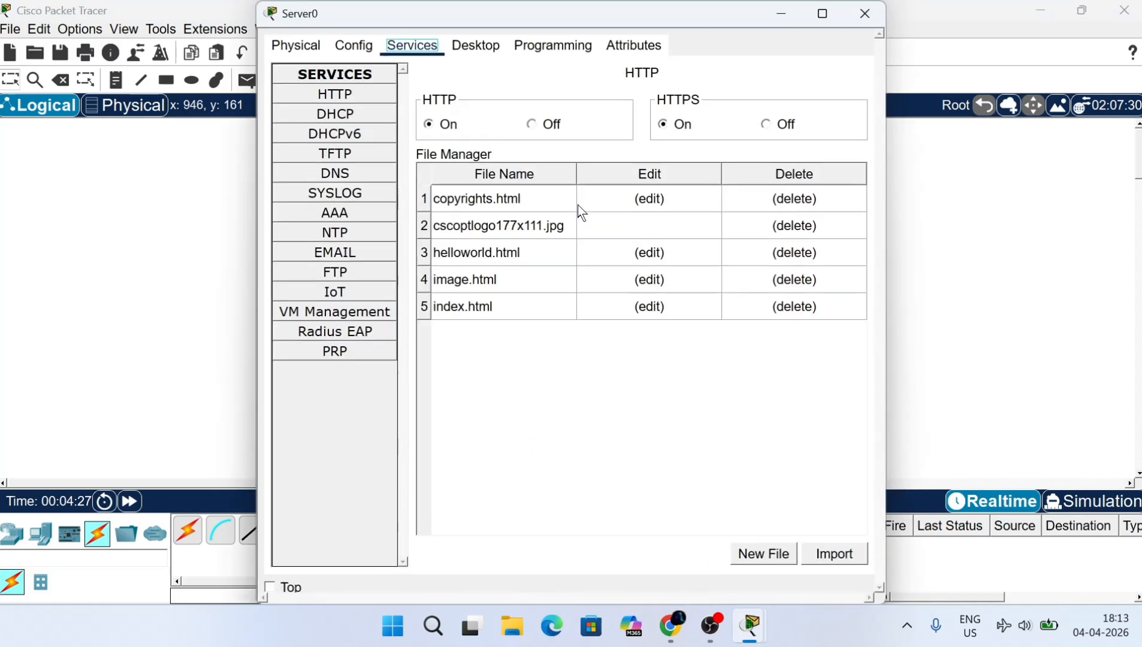
left_click(351, 155)
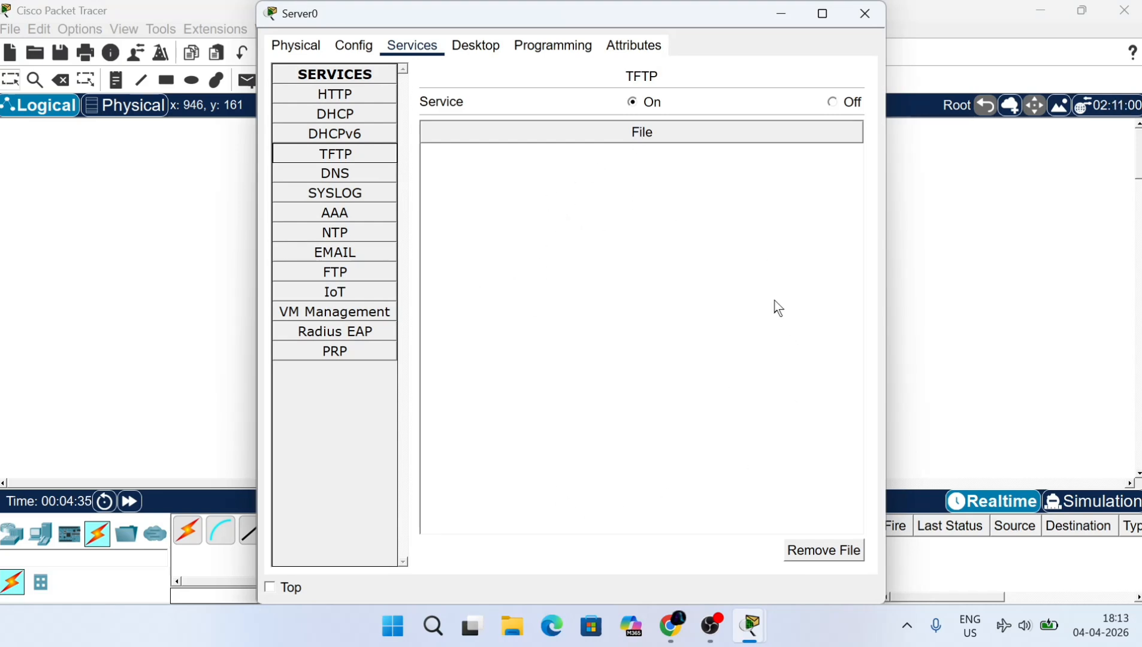
left_click(94, 348)
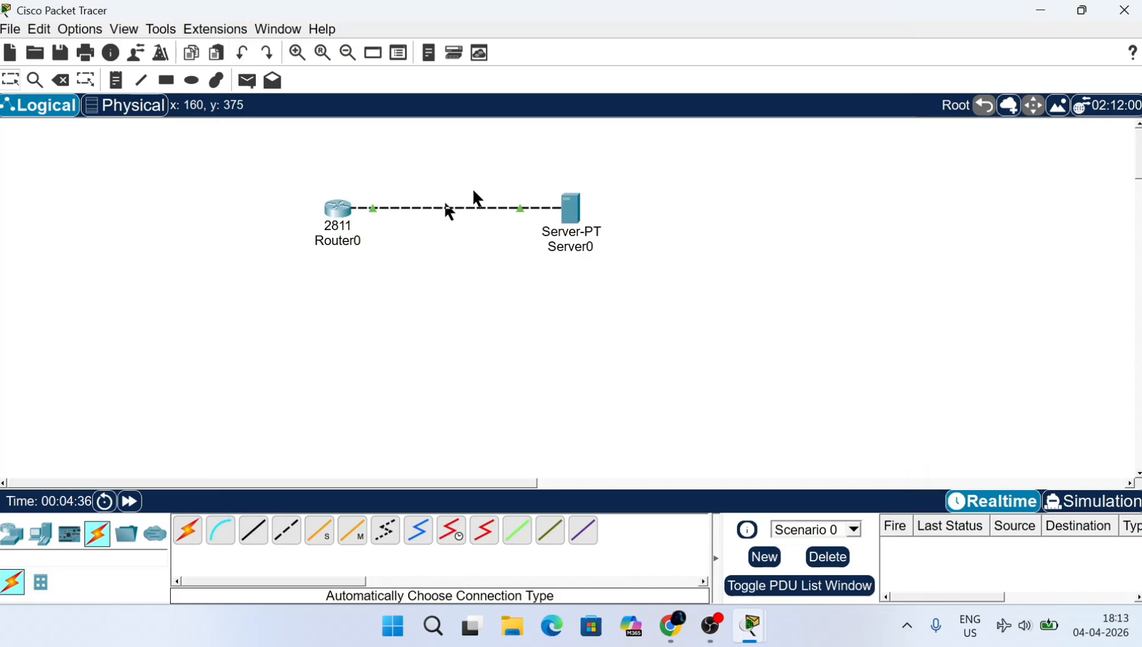
Consult the IOS backup slide in Chrome and run copy flash: tftp: in the router's CLI.
left_click(338, 210)
left_click(443, 521)
mouse_move(671, 626)
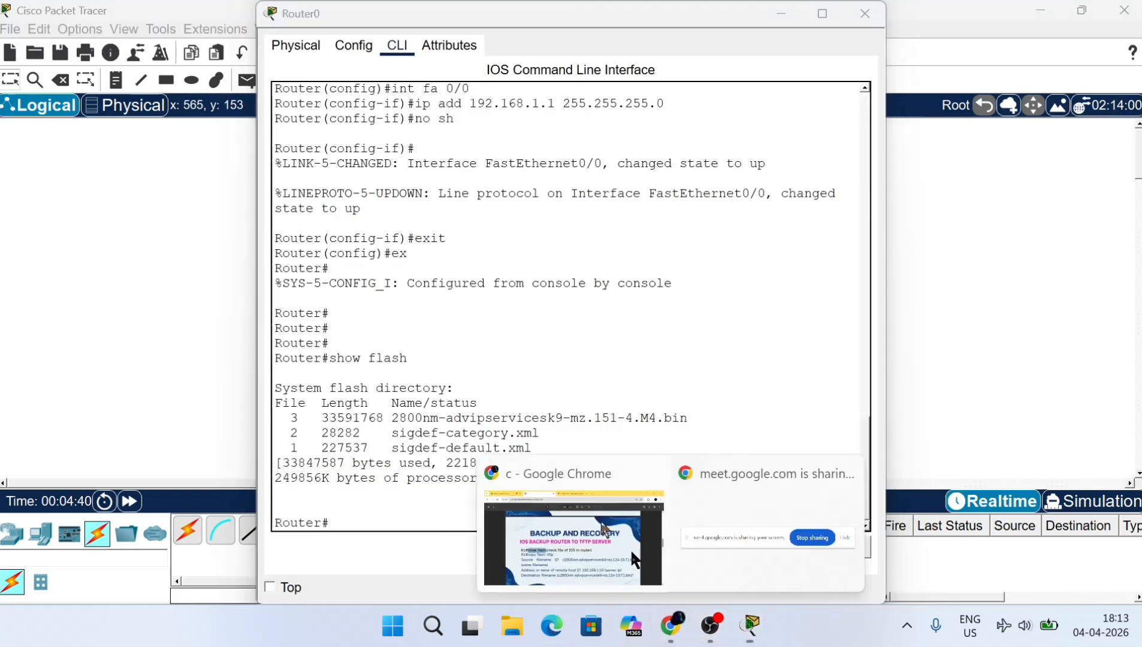
left_click(599, 518)
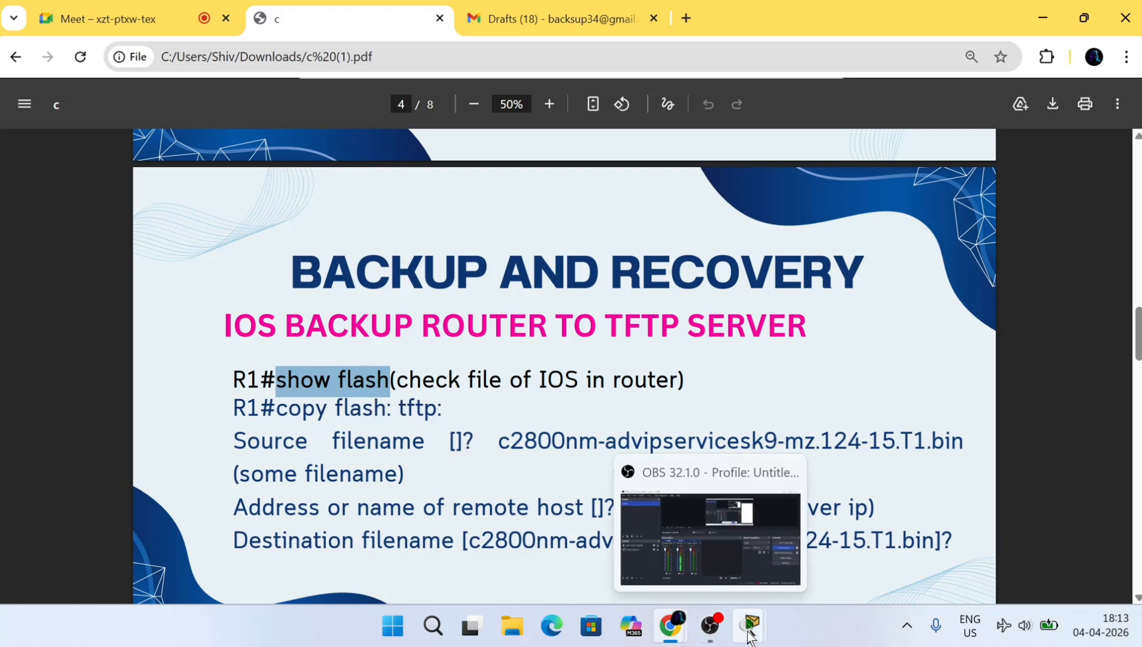
mouse_move(749, 635)
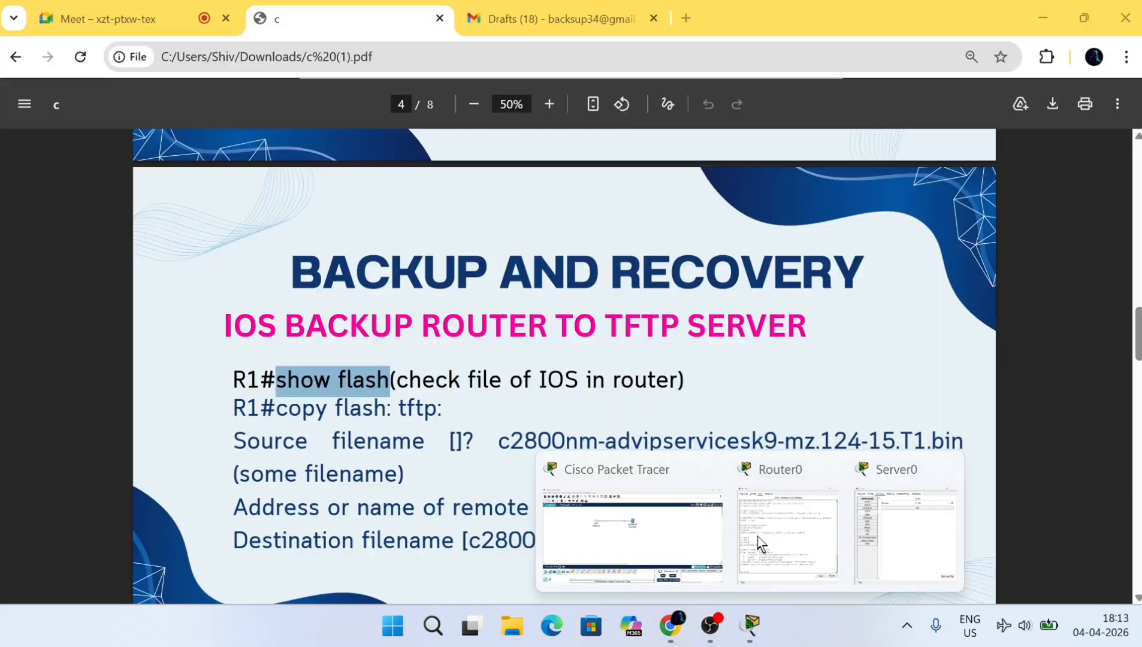
left_click(760, 543)
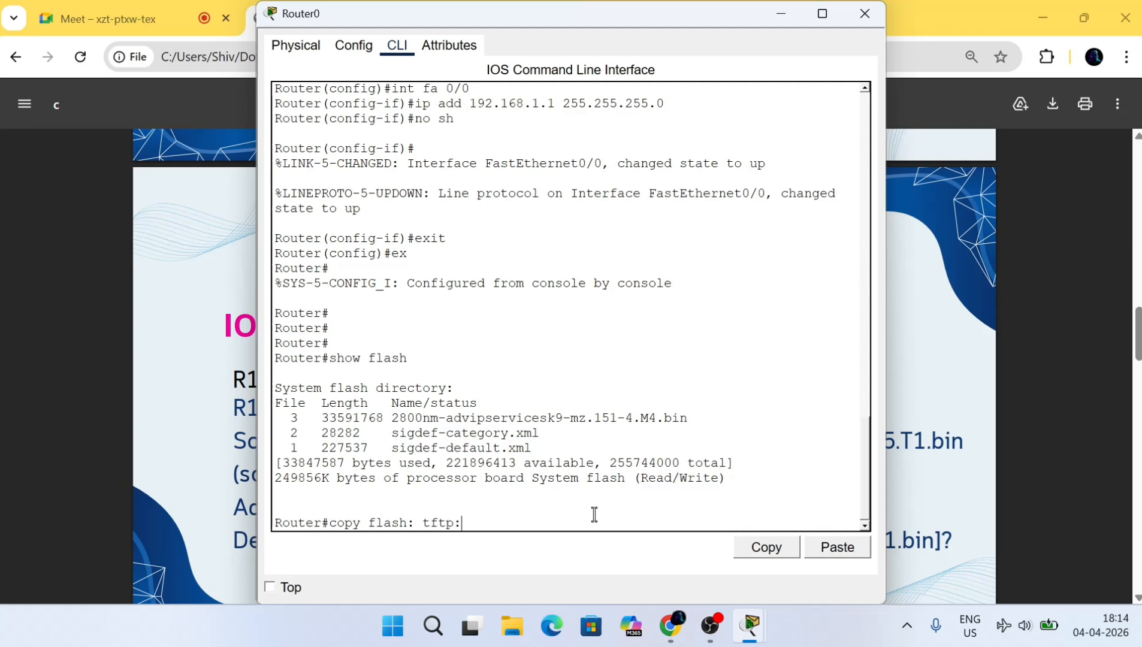
key("Return")
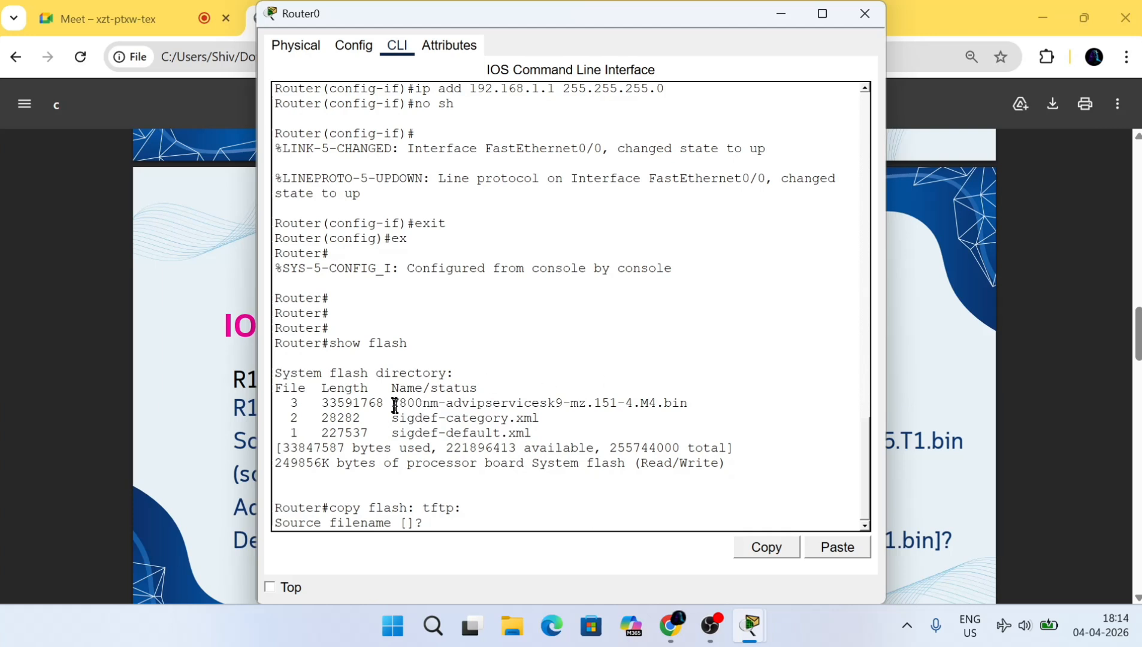
Open Notepad and copy the IOS file name 2800nm-advipservicesk9-mz.151-4.M4.bin from the existing note.
key("super+r")
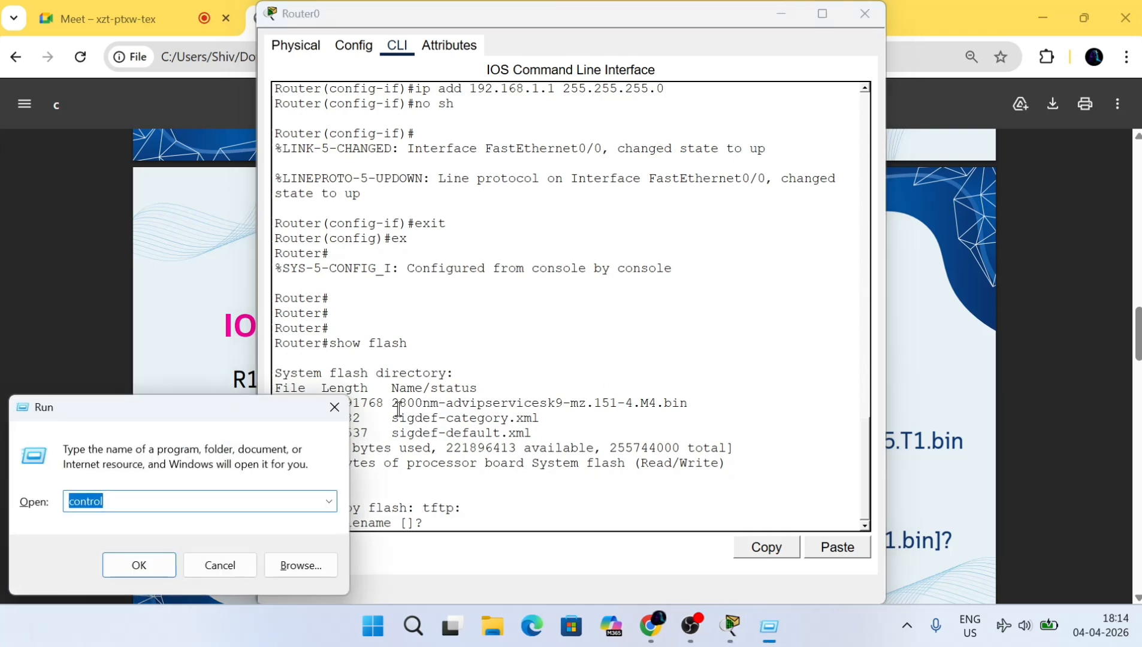
type("notepad")
key("Return")
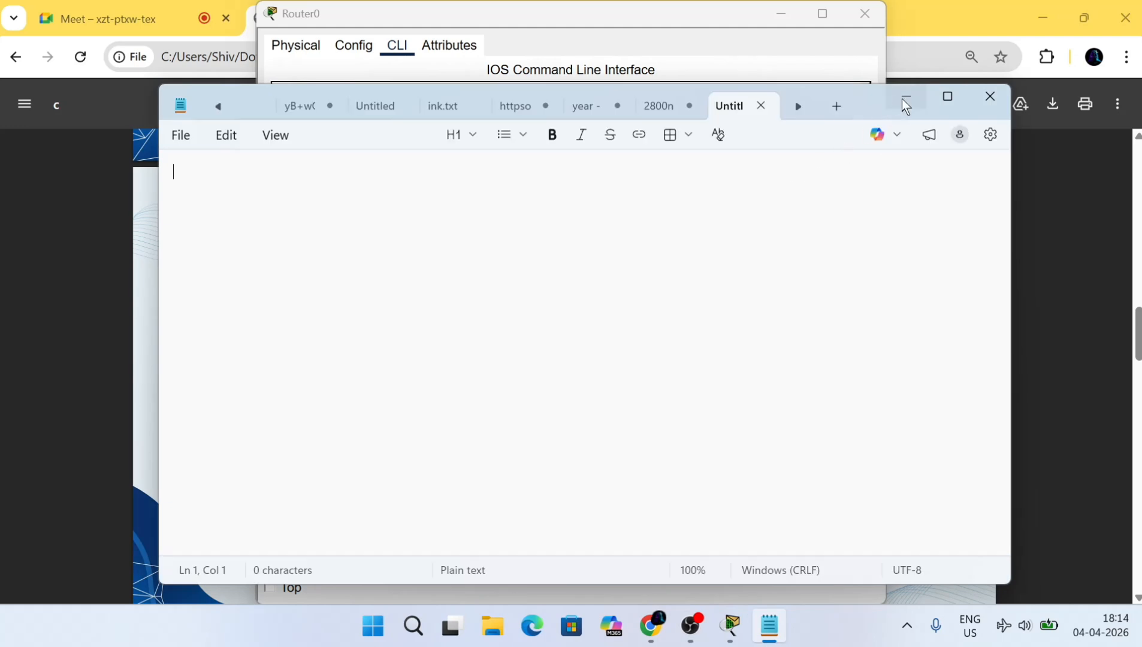
left_click(656, 111)
left_click_drag(448, 173, 157, 171)
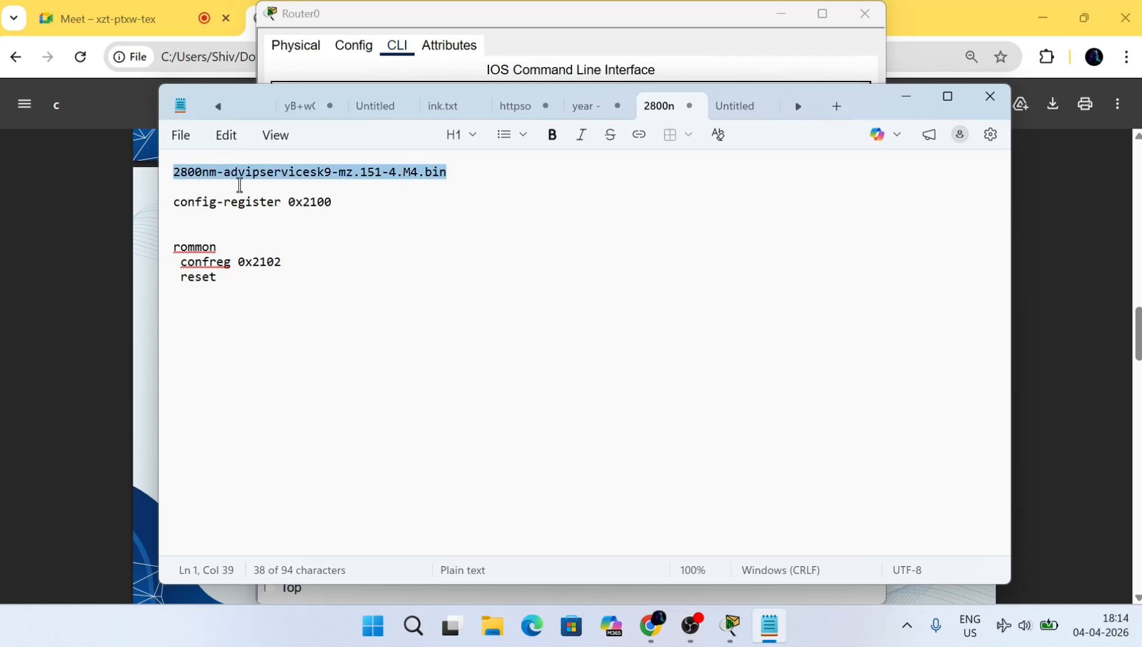
Return to the router's CLI and paste 2800nm-advipservicesk9-mz.151-4.M4.bin as the source filename for the copy.
left_click(651, 626)
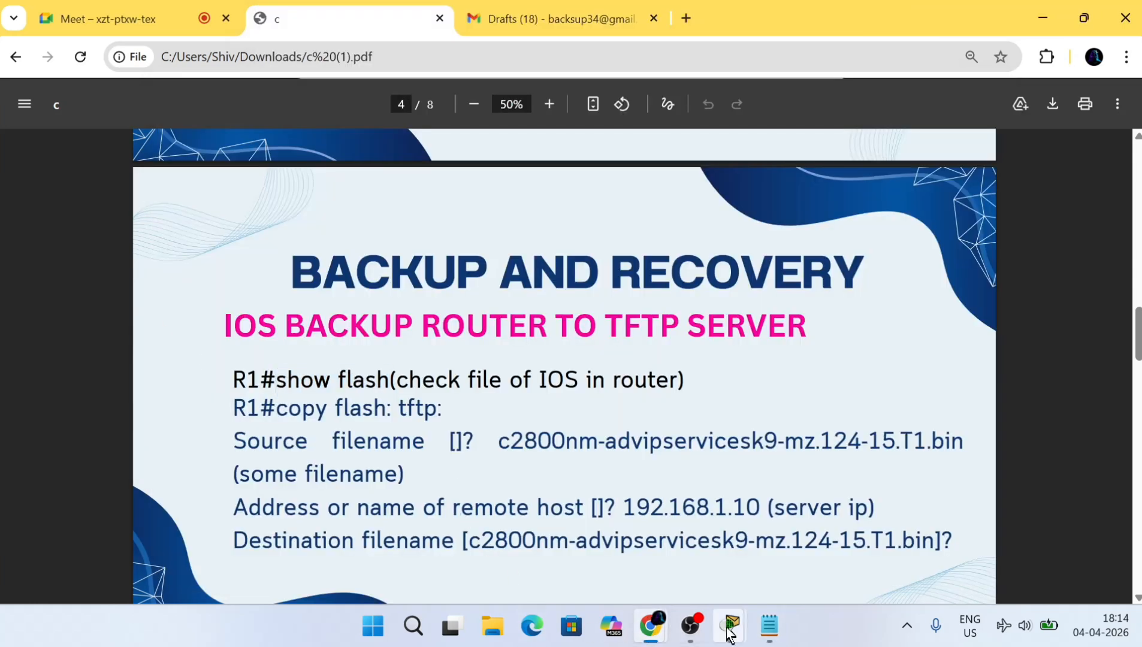
mouse_move(730, 634)
left_click(770, 533)
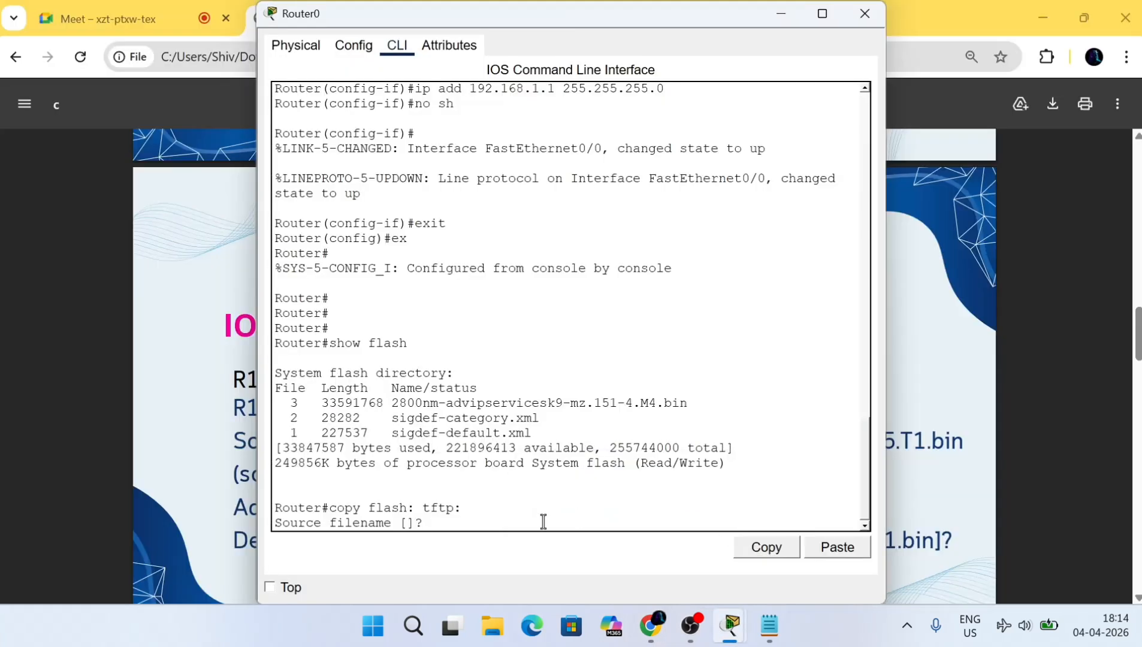
right_click(542, 523)
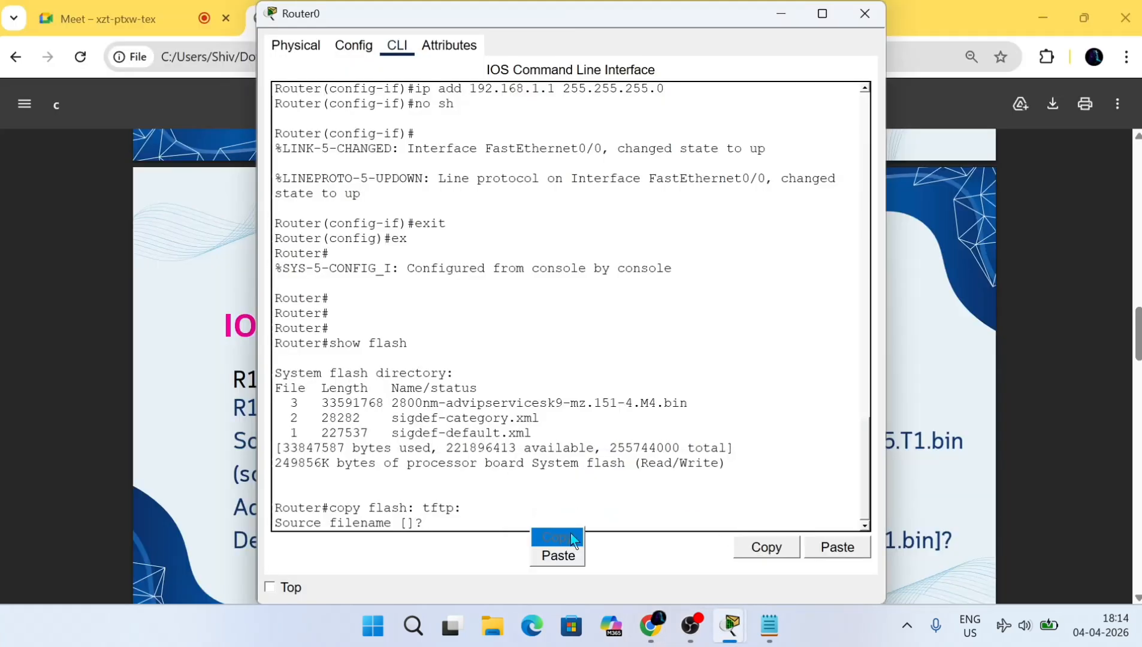
left_click(574, 558)
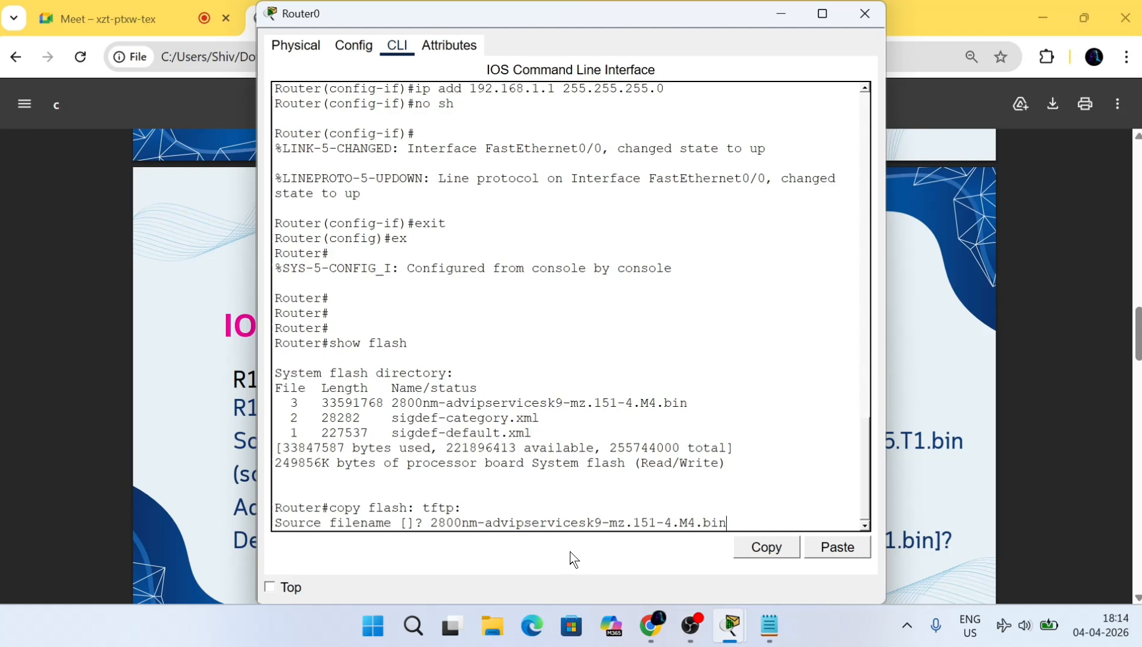
key("Return")
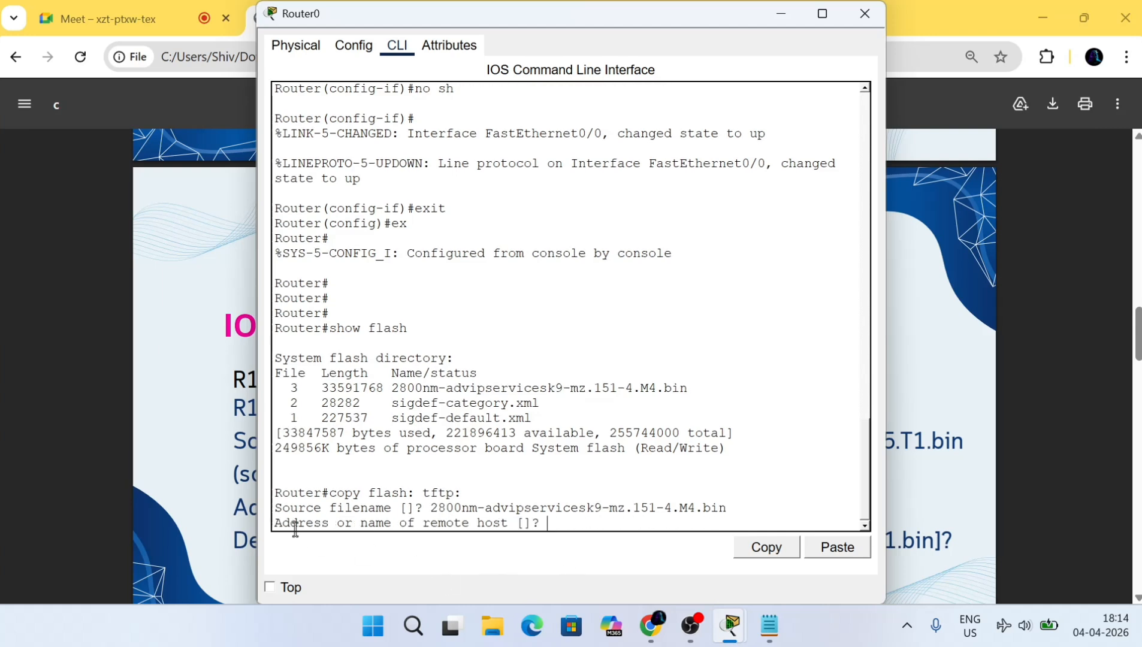
Set the remote host to 192.168.1.10 and accept the default destination filename to copy the IOS image to the server.
left_click_drag(429, 525, 516, 526)
left_click(576, 524)
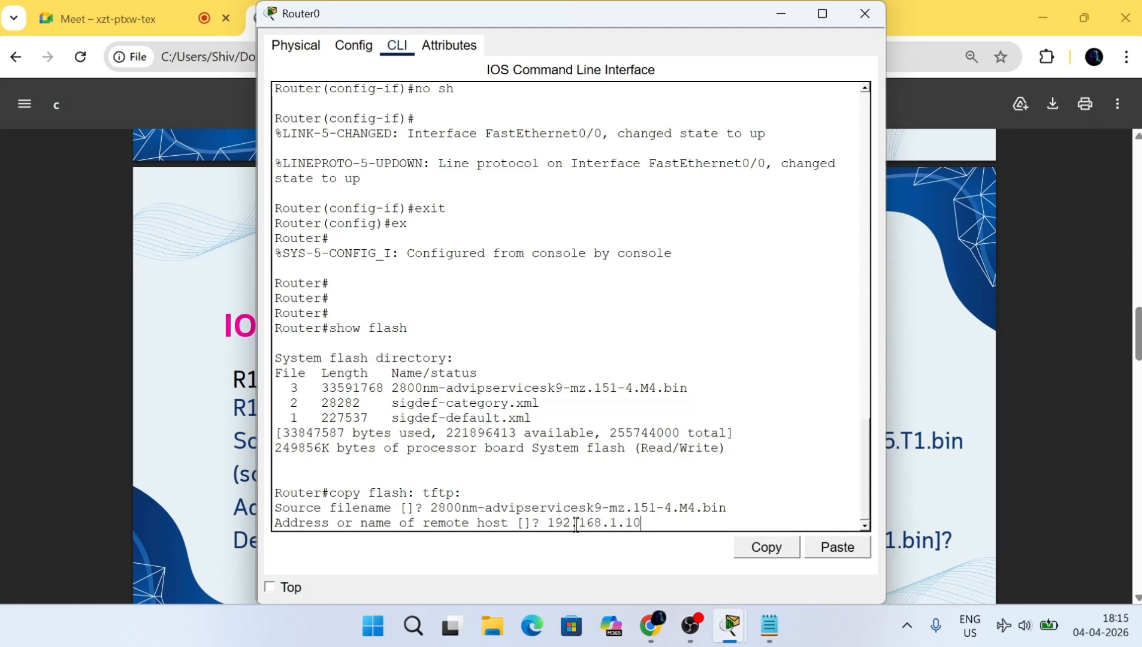
type("192.168.1.10")
key("Return")
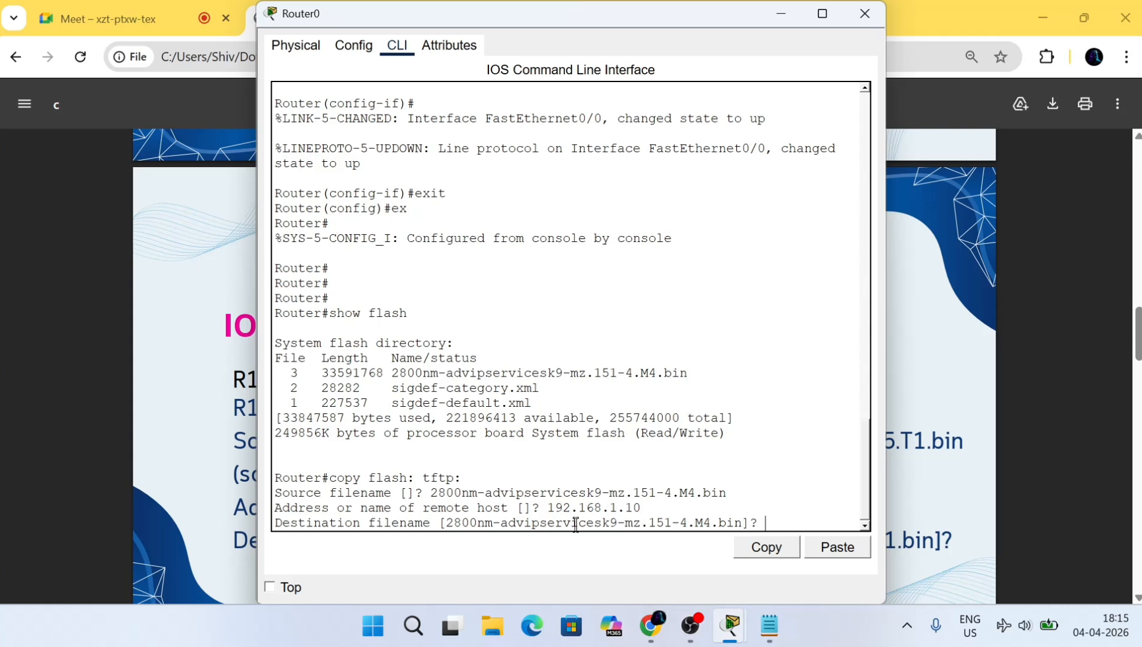
key("Return")
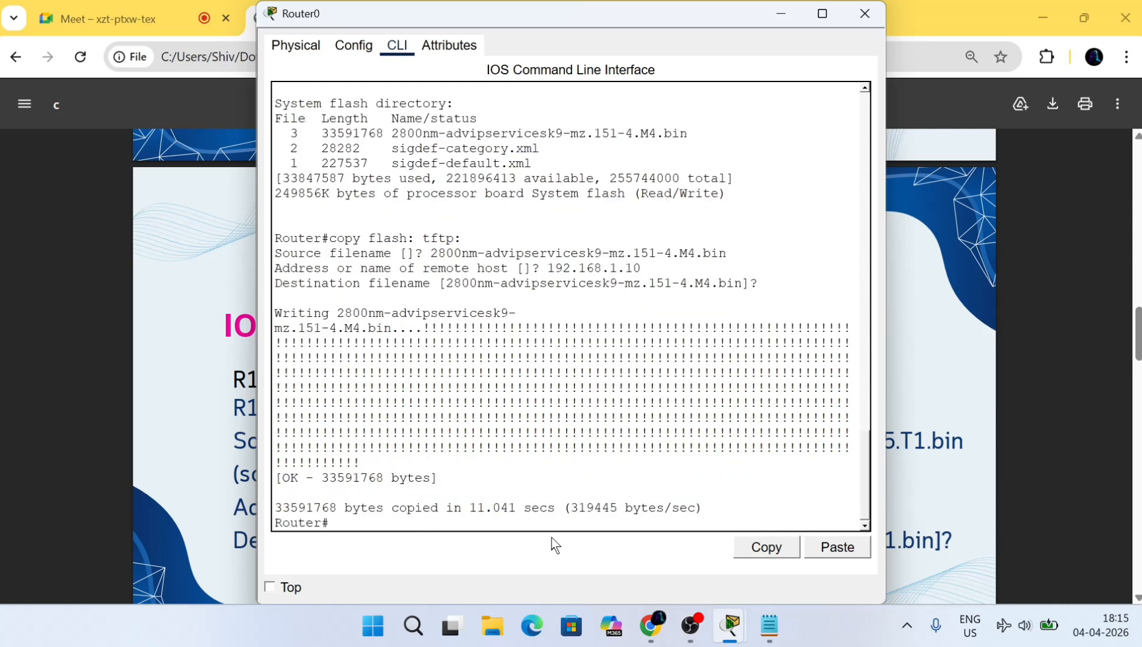
Check the TFTP service's file list on Server0 for the copied image 2800nm-advipservicesk9-mz.151-4.M4.bin.
left_click_drag(264, 473, 255, 478)
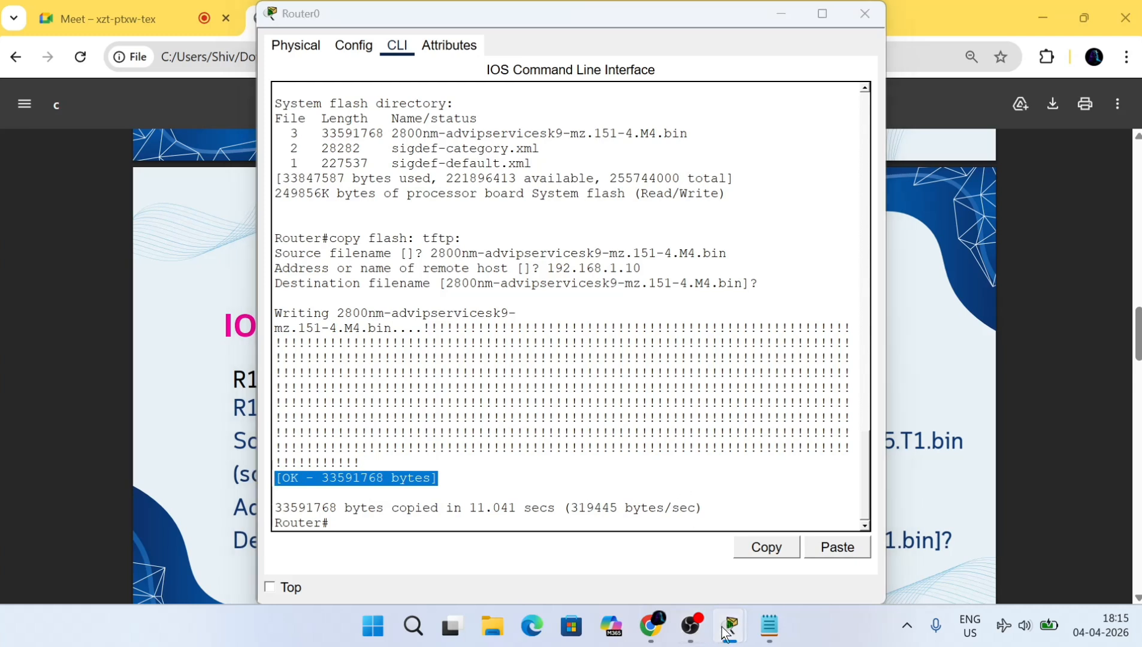
mouse_move(719, 631)
left_click(873, 548)
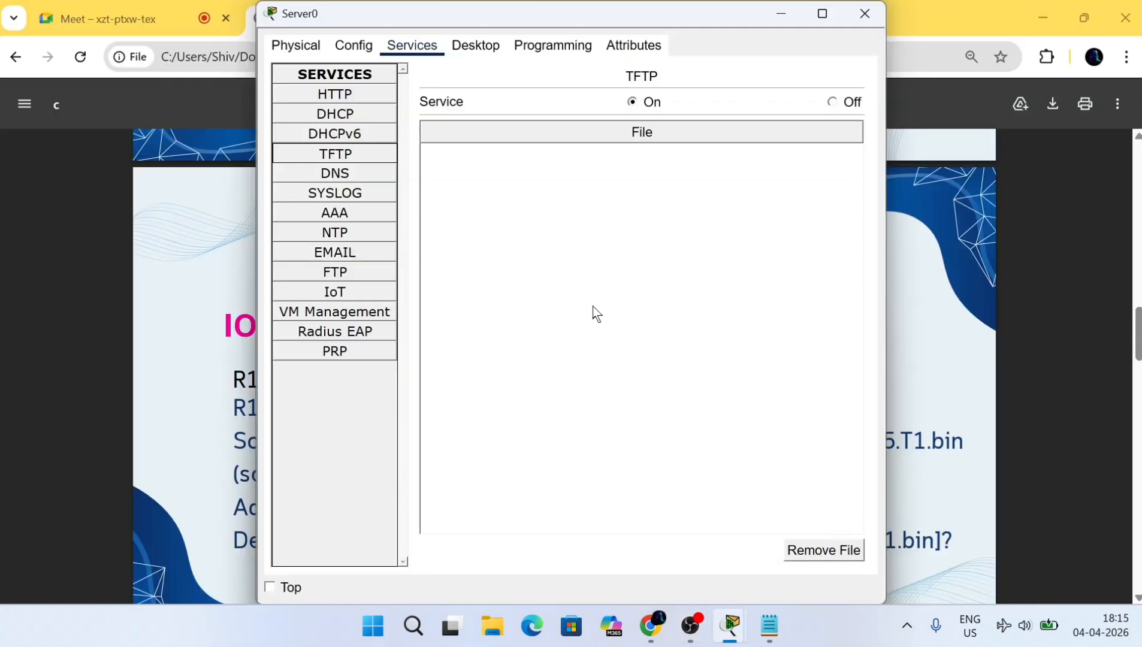
left_click(343, 138)
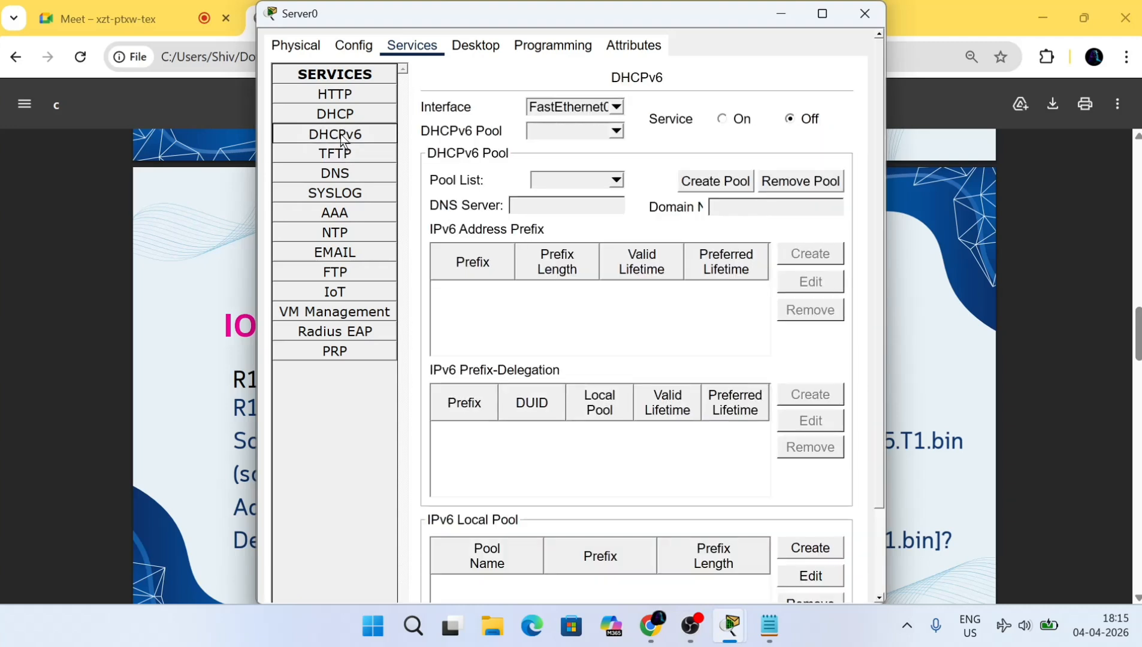
left_click(346, 154)
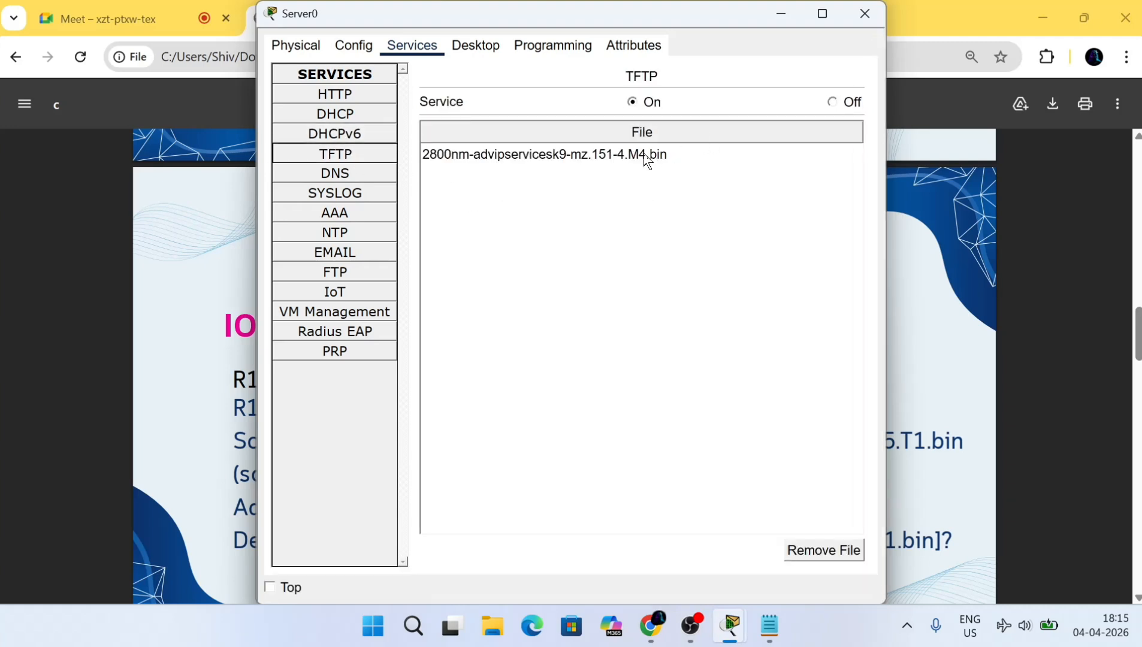
left_click(646, 156)
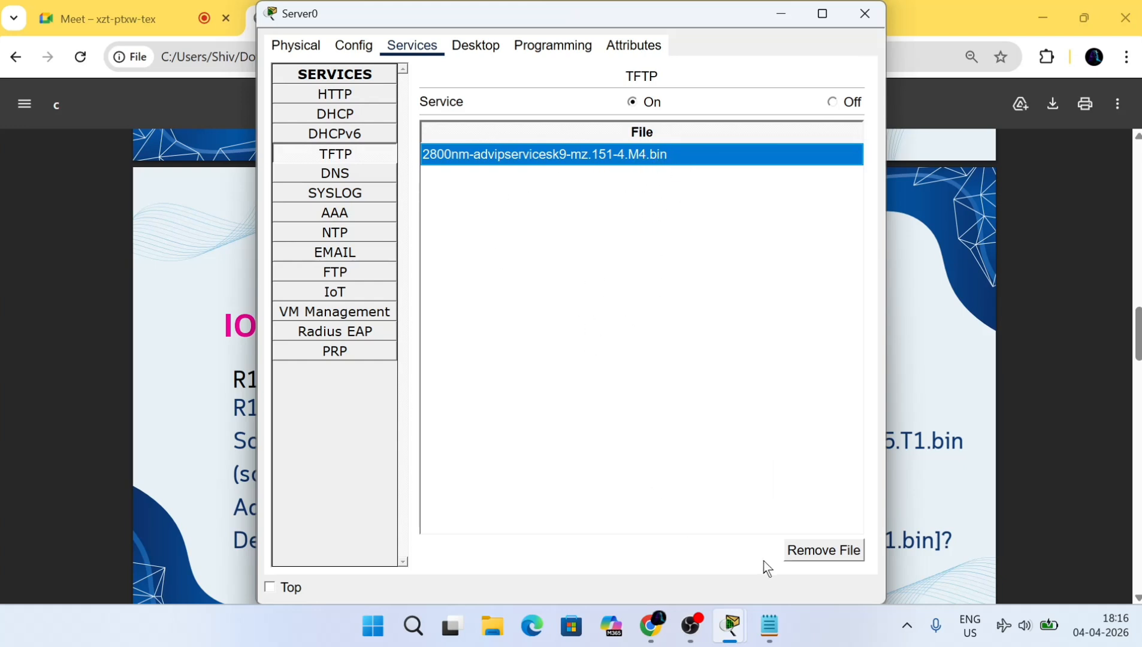
mouse_move(730, 626)
mouse_move(799, 545)
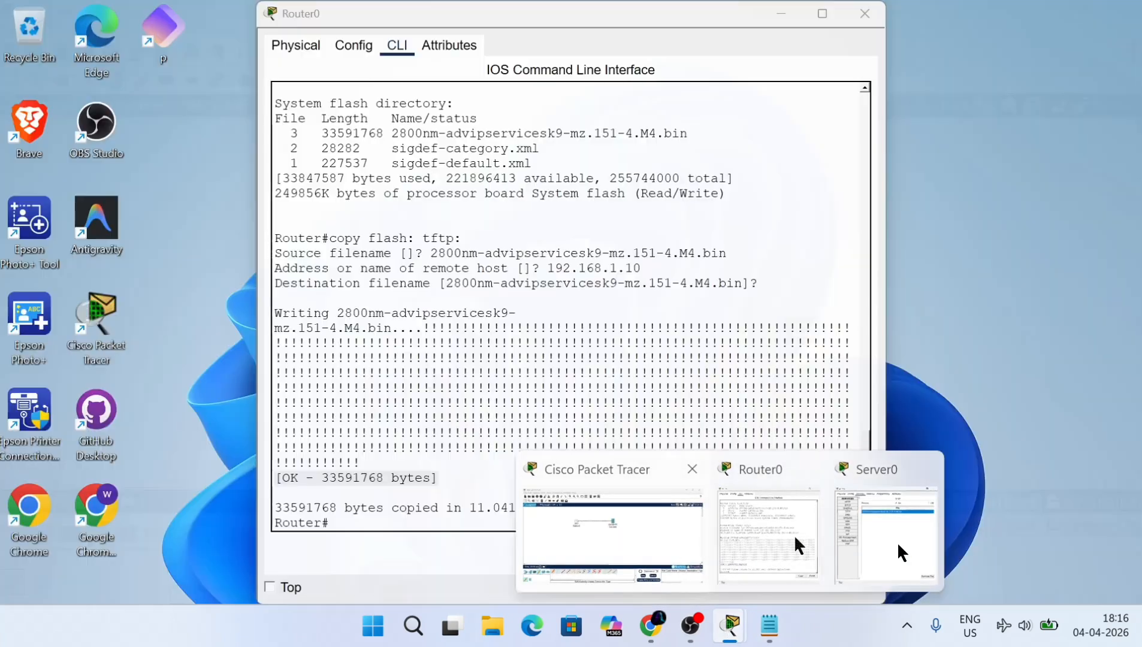
left_click(879, 536)
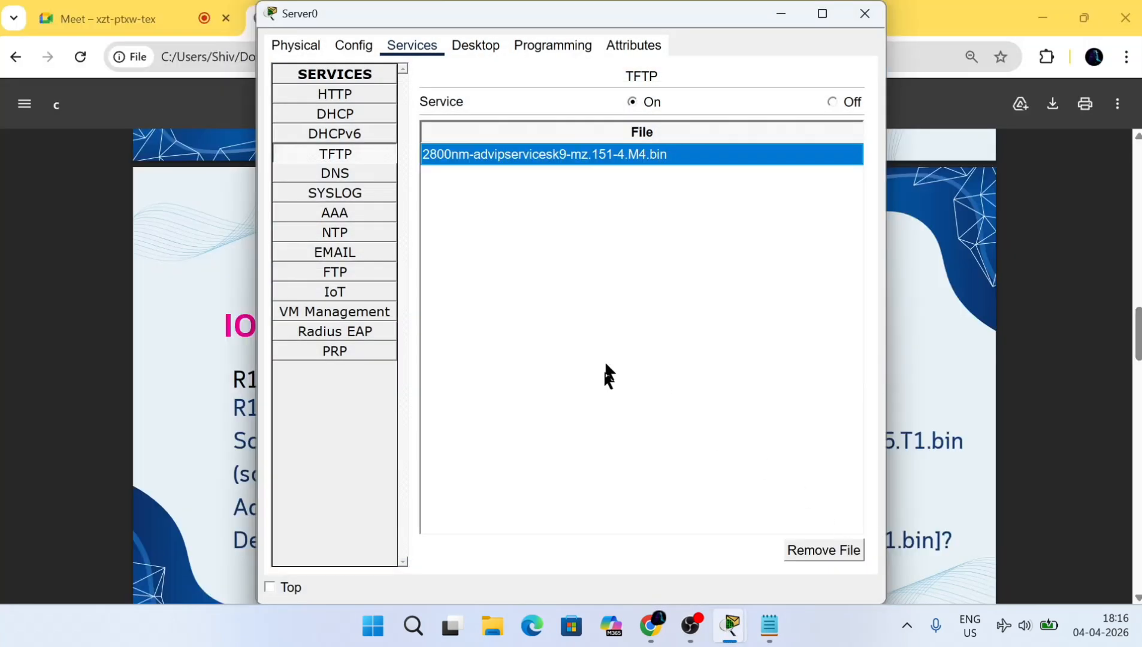
mouse_move(729, 623)
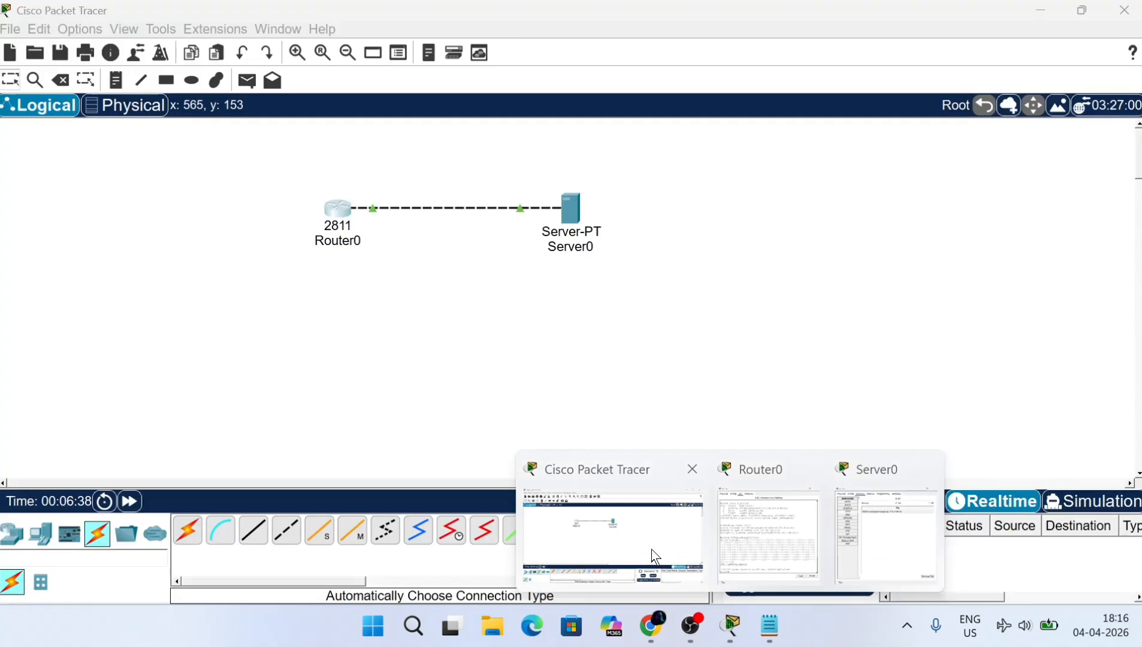
Bring Router0's CLI forward, and copy the line config-register 0x2100 from the Notepad note.
left_click(655, 557)
mouse_move(731, 623)
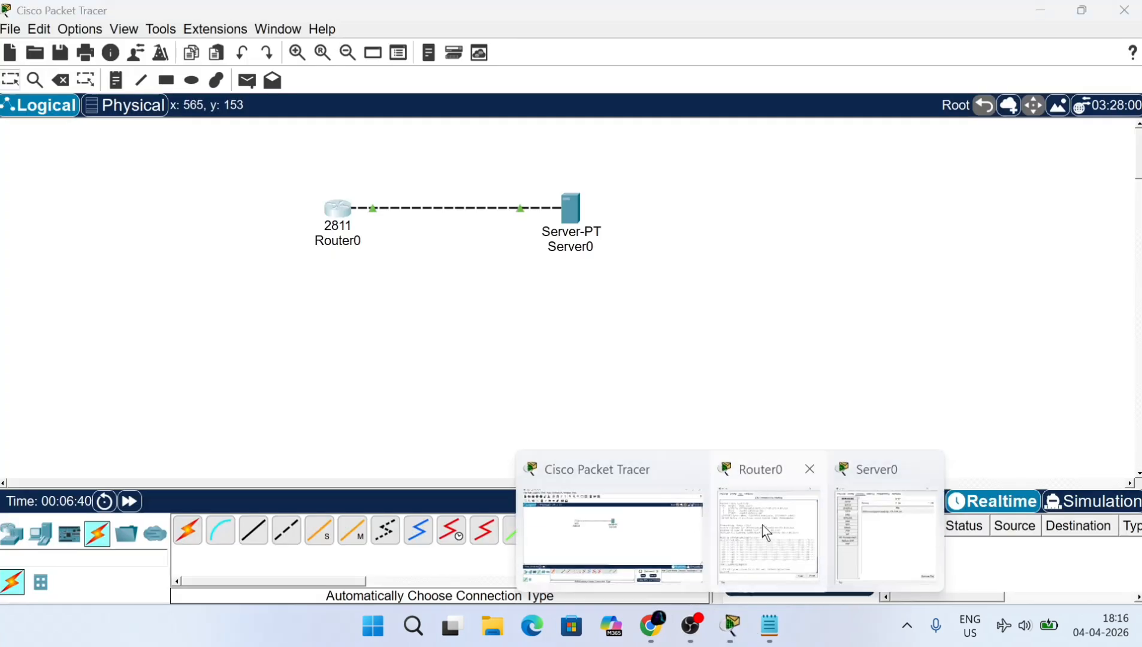
left_click(763, 525)
left_click(657, 523)
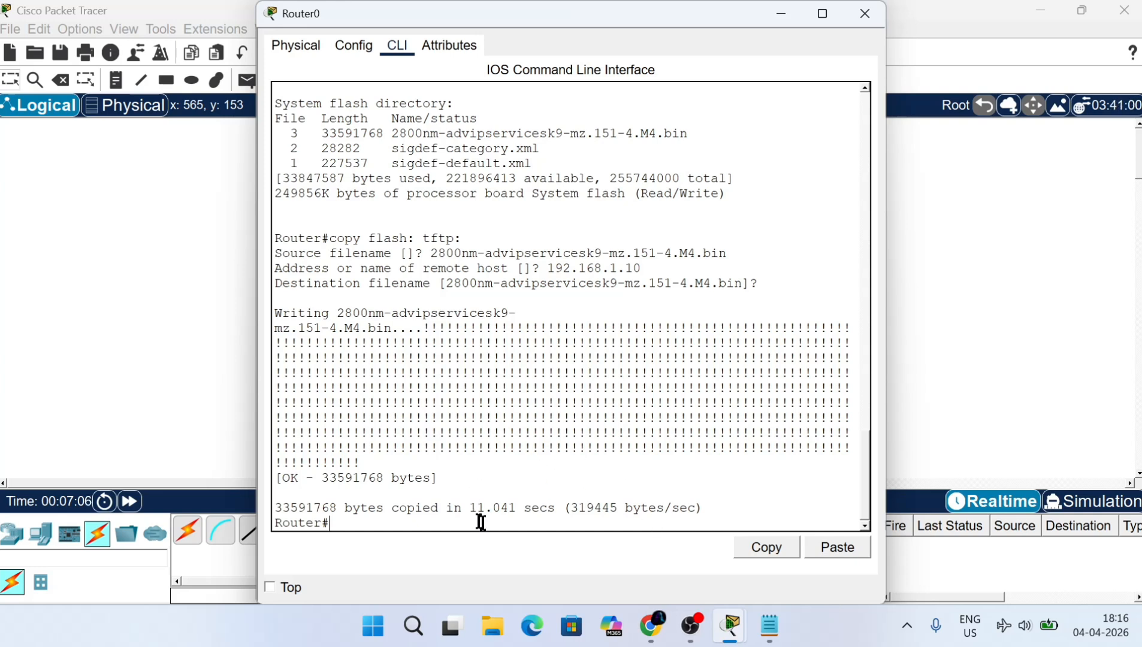
left_click(760, 638)
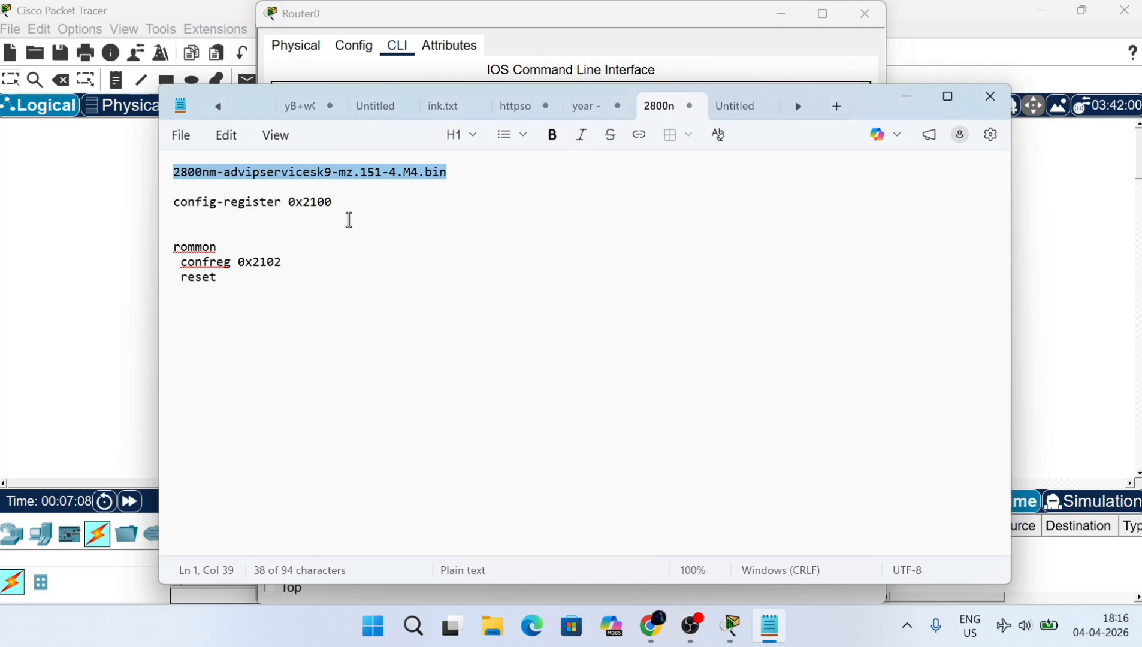
left_click_drag(339, 206, 170, 205)
key("super+c")
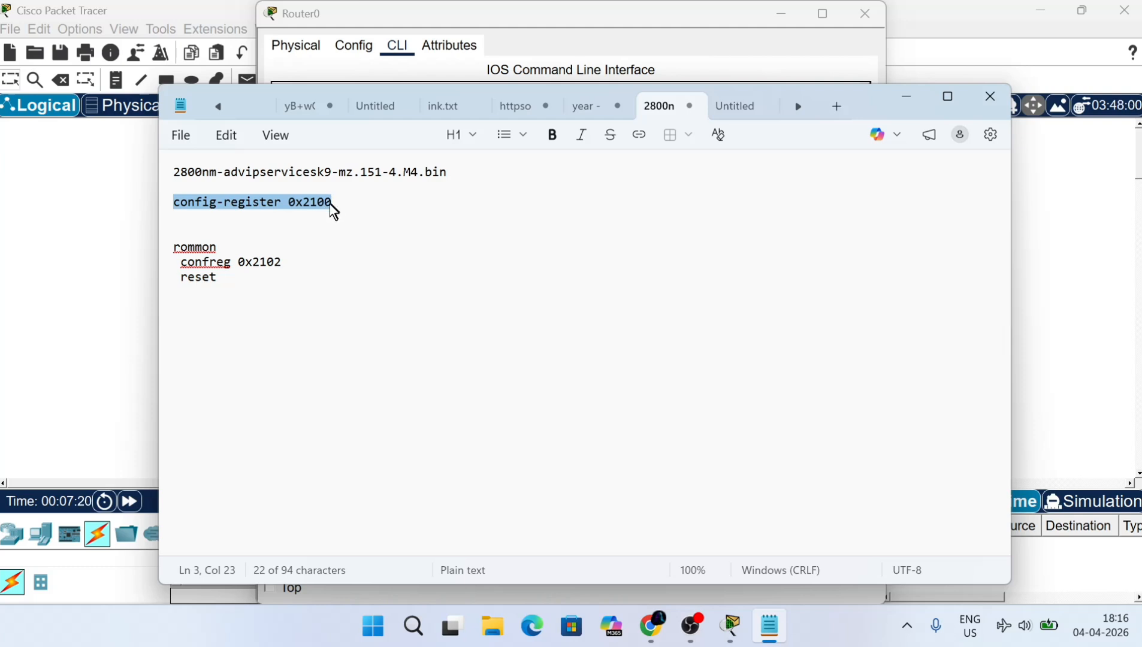
Try to run config-register 0x2100 at the router's privileged EXEC prompt.
left_click(79, 318)
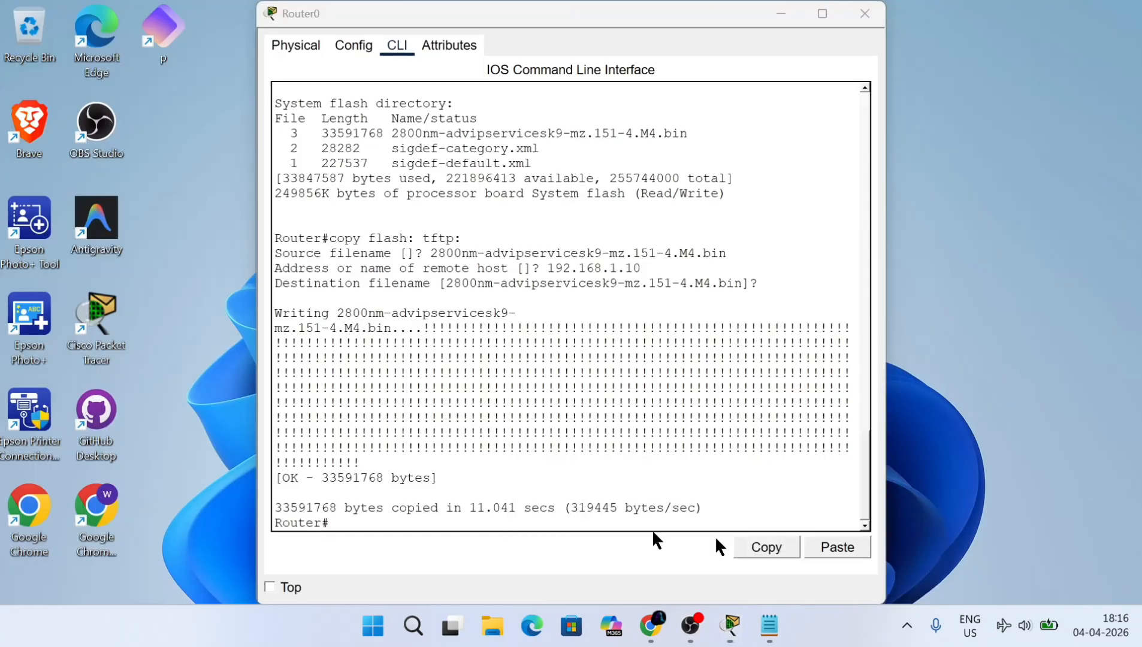
left_click(722, 540)
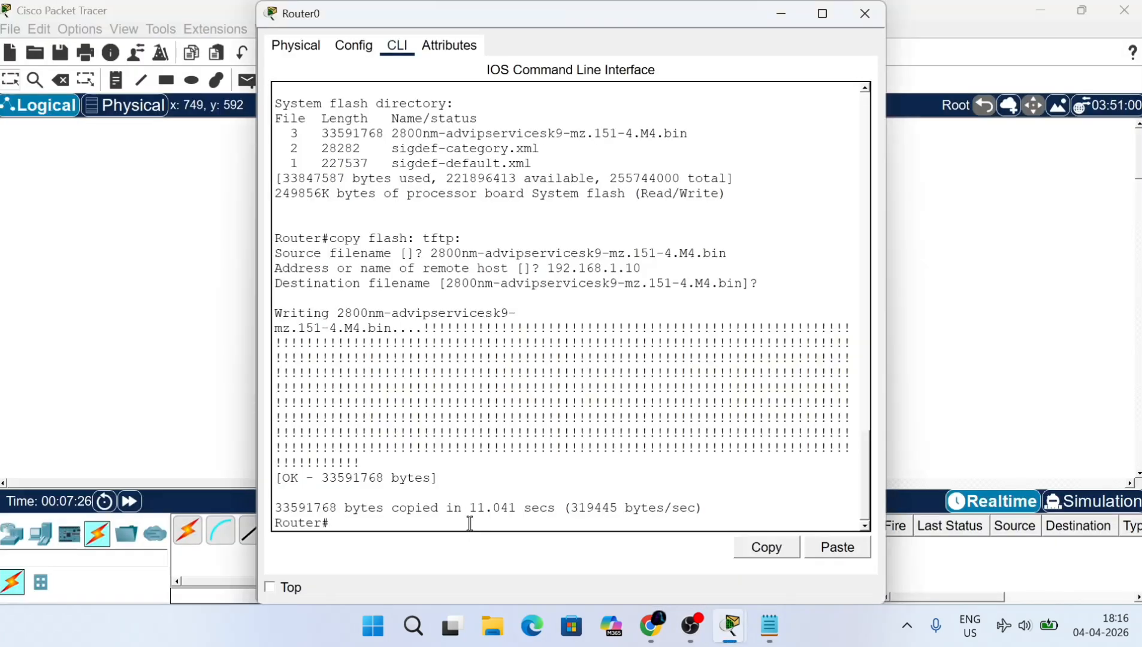
right_click(470, 524)
left_click(511, 559)
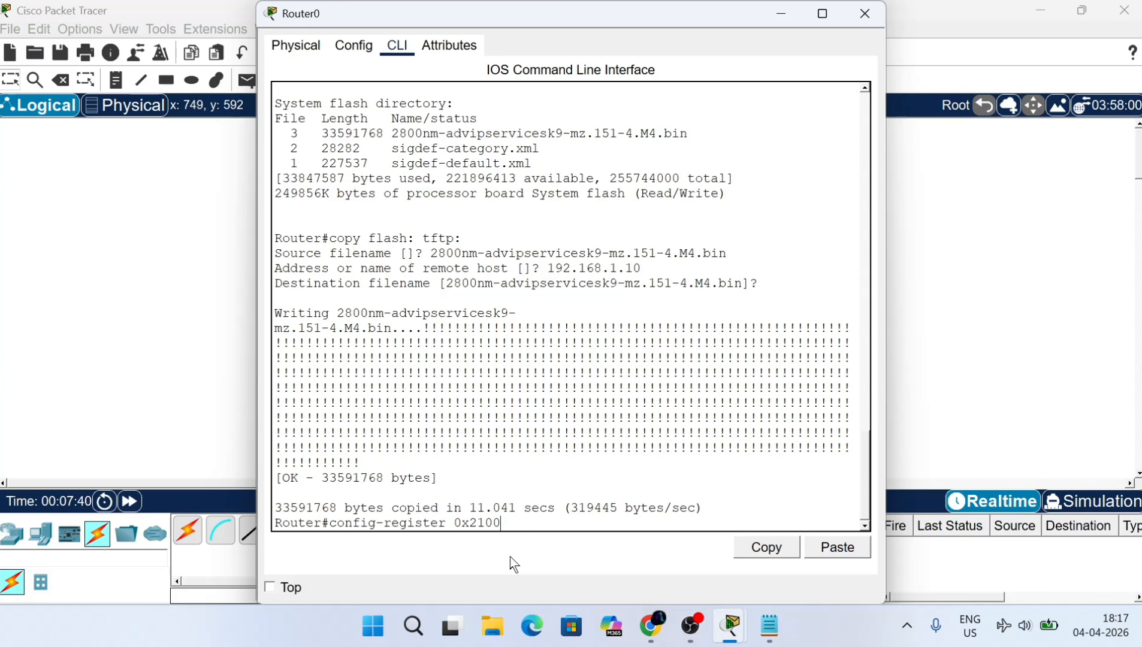
key("Return")
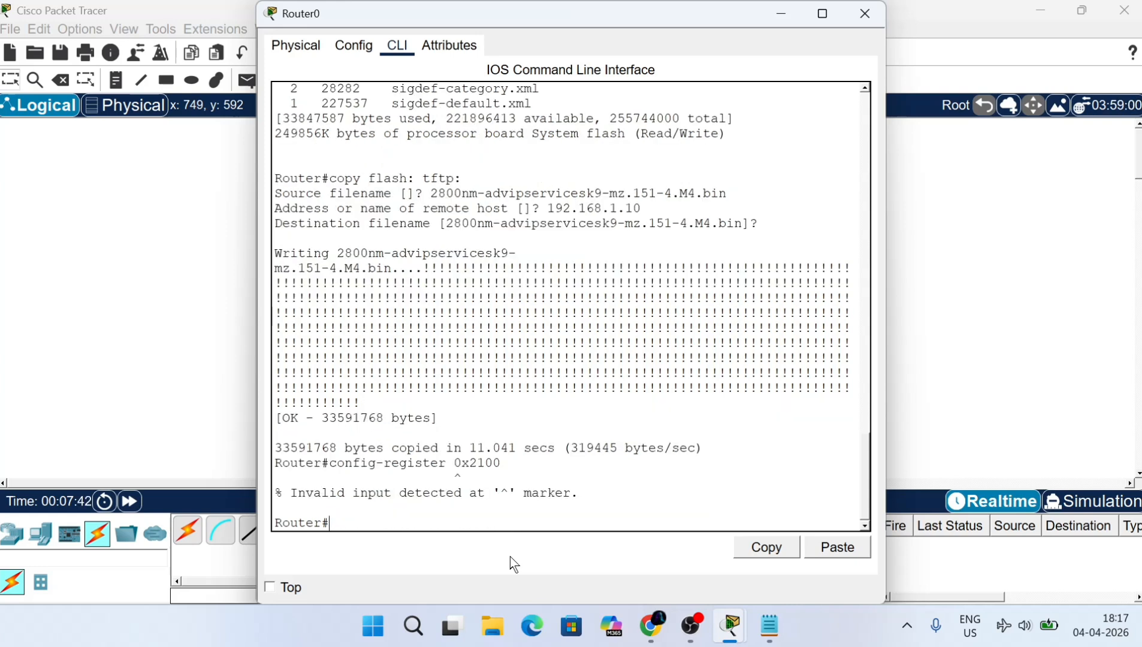
Set the configuration register to 0x2100 in the router's global configuration mode and return to privileged EXEC mode.
type("conf t")
key("Return")
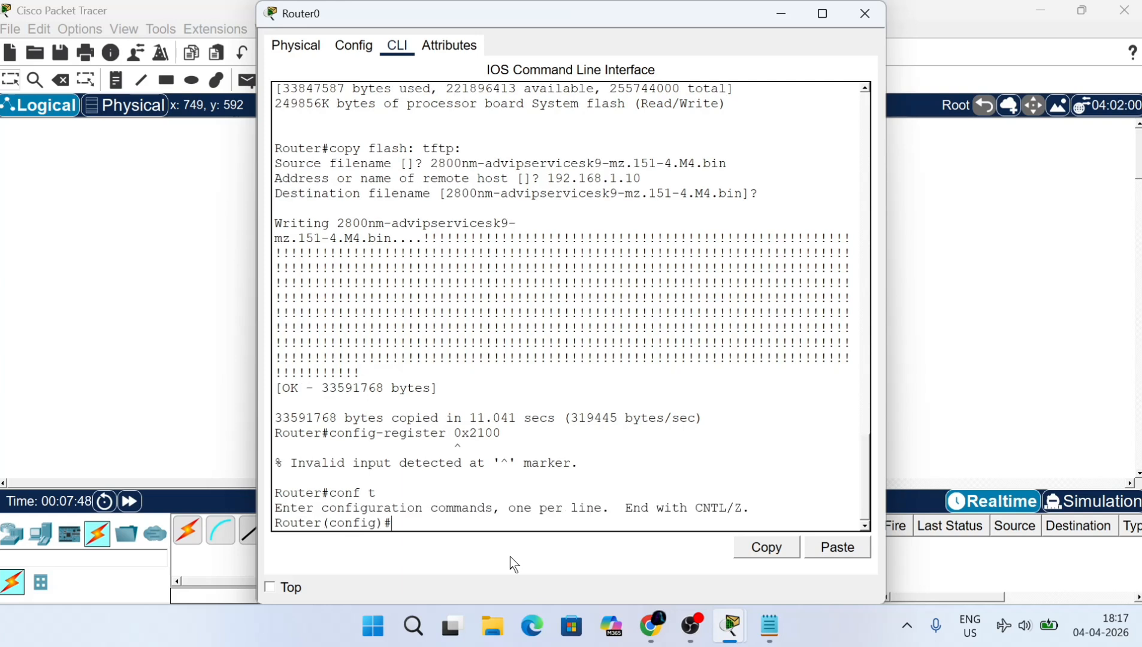
right_click(503, 517)
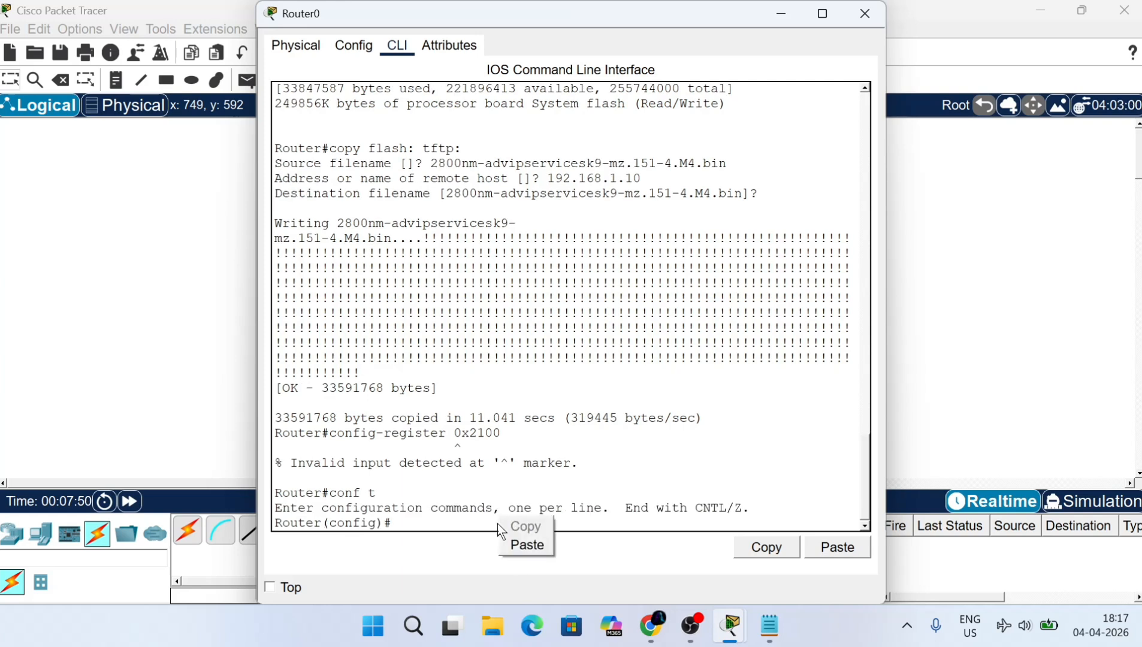
left_click(527, 543)
key("Return")
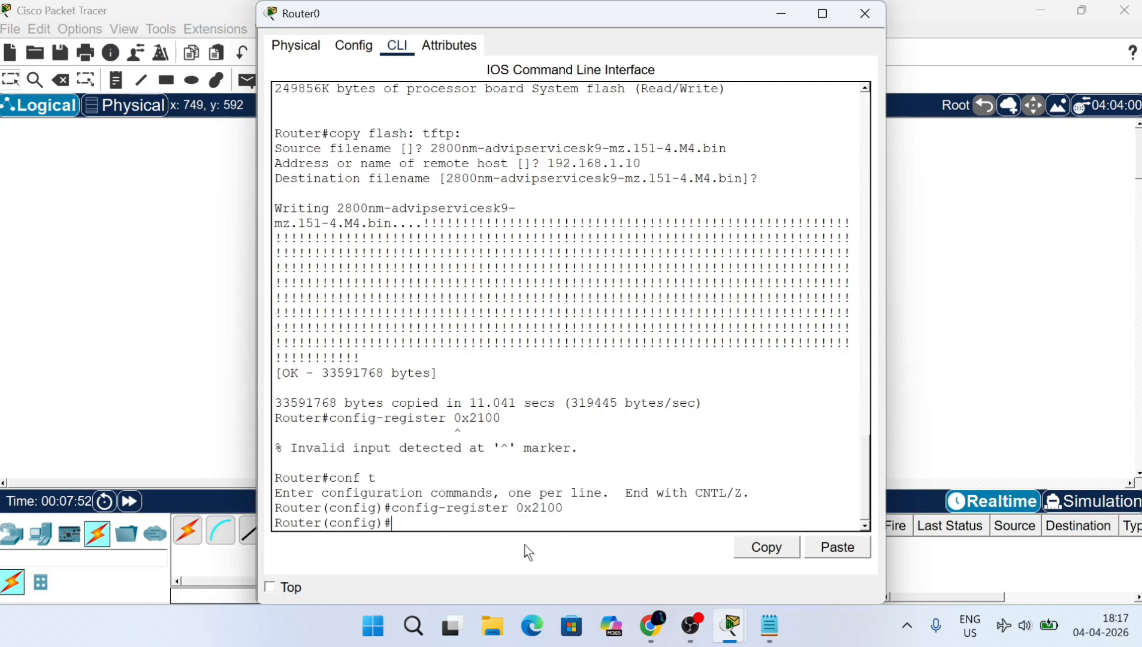
type("end")
key("Return")
key("Return")
key("Return")
key("Return")
key("Return")
key("Return")
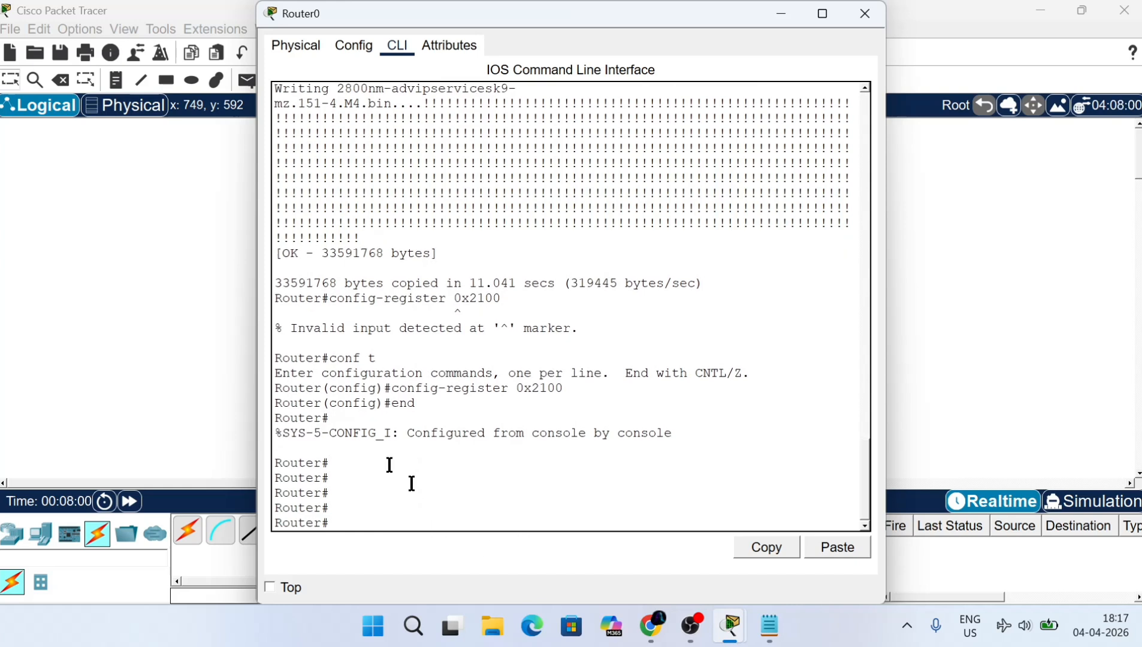
left_click_drag(368, 521, 275, 358)
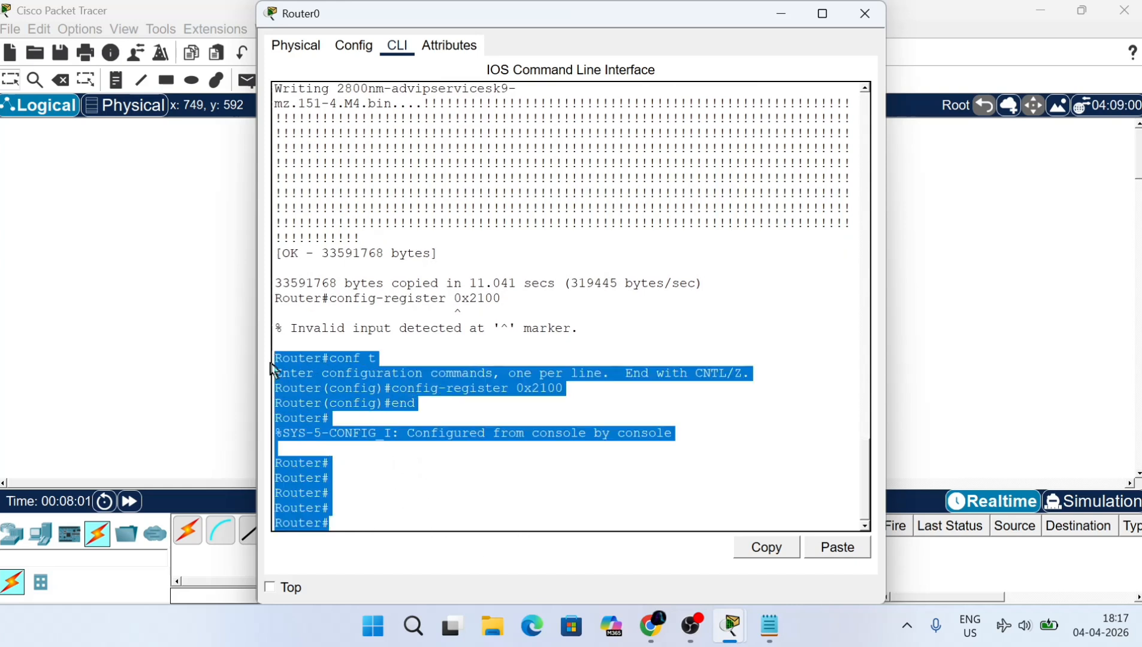
Switch to Chrome and read the rommon commands on the slide about IOS recovery from TFTP server to router.
left_click(690, 626)
mouse_move(732, 628)
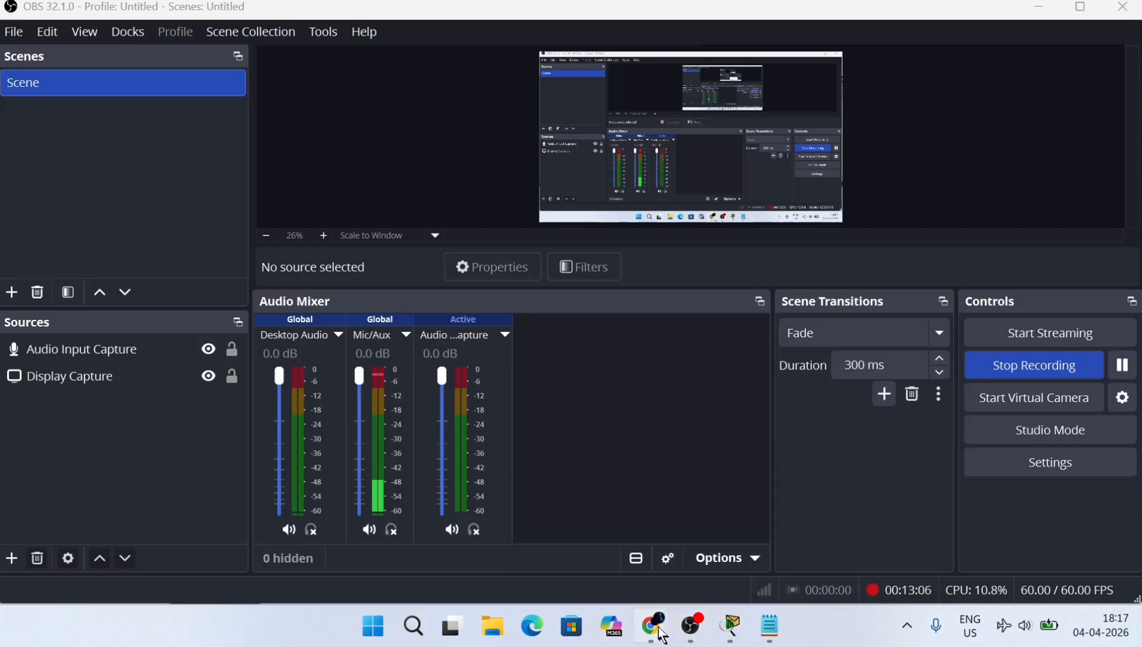
mouse_move(653, 631)
left_click(575, 547)
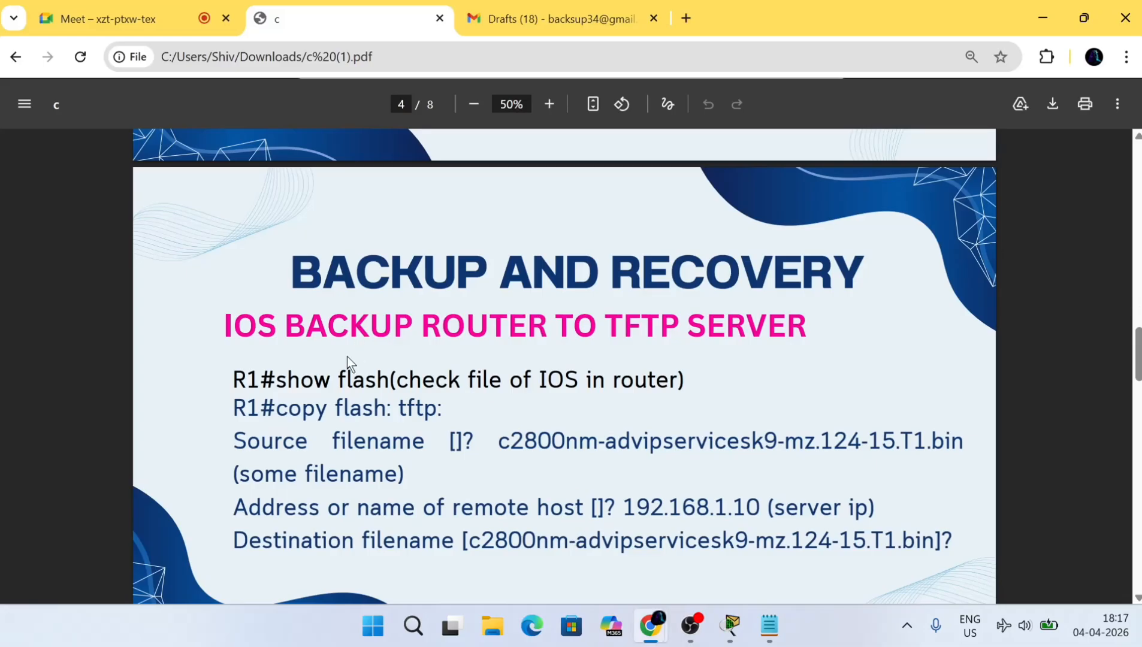
scroll(323, 380, "down", 4)
left_click_drag(233, 141, 964, 268)
scroll(518, 413, "down", 2)
scroll(518, 413, "down", 3)
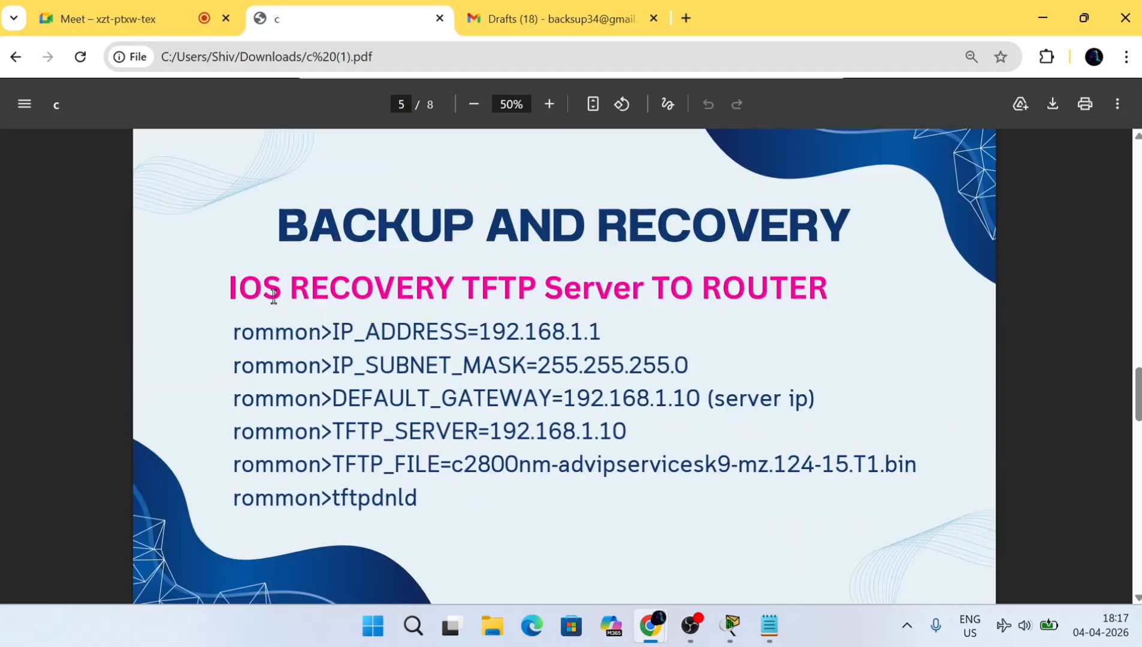
left_click_drag(417, 500, 470, 476)
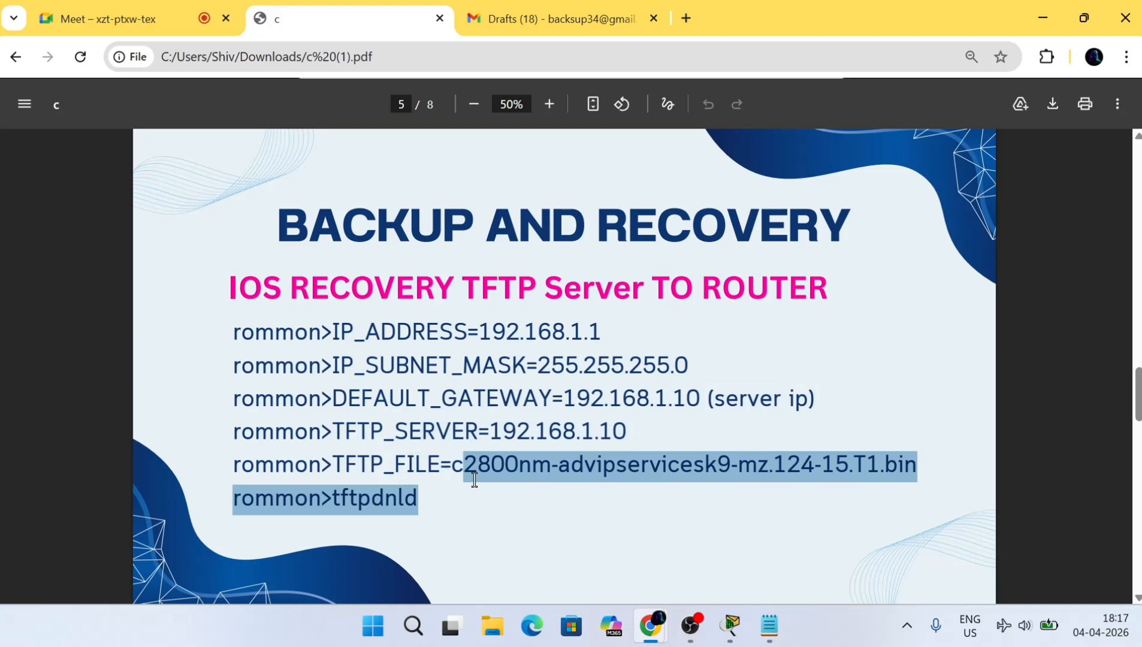
left_click_drag(231, 290, 297, 358)
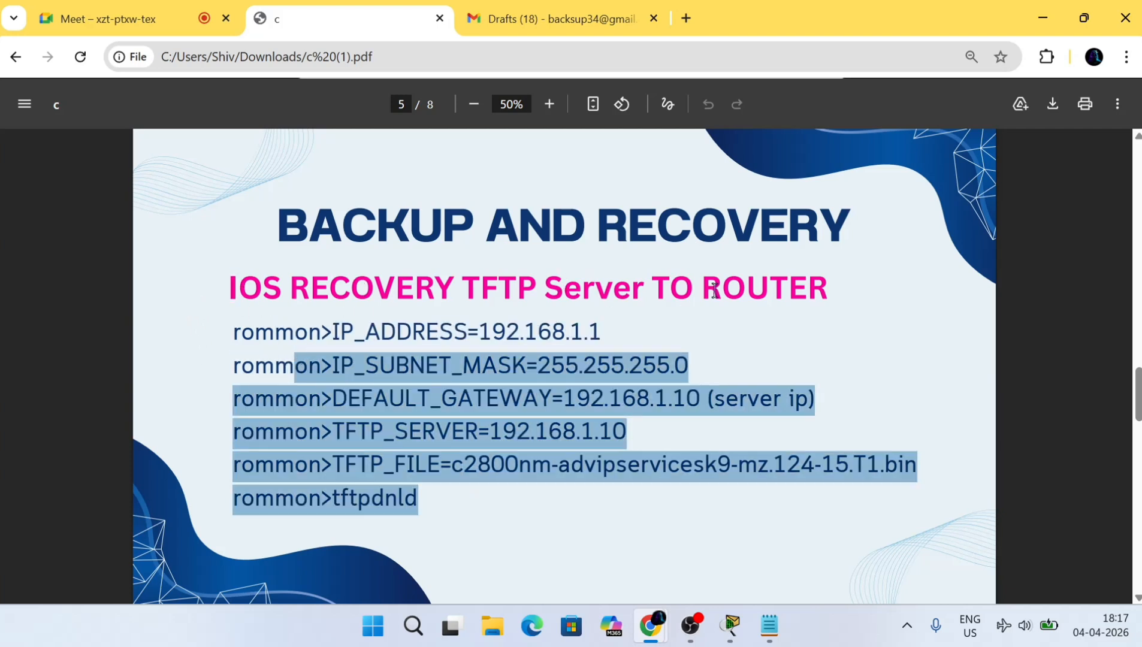
left_click_drag(707, 290, 922, 284)
left_click_drag(233, 333, 326, 333)
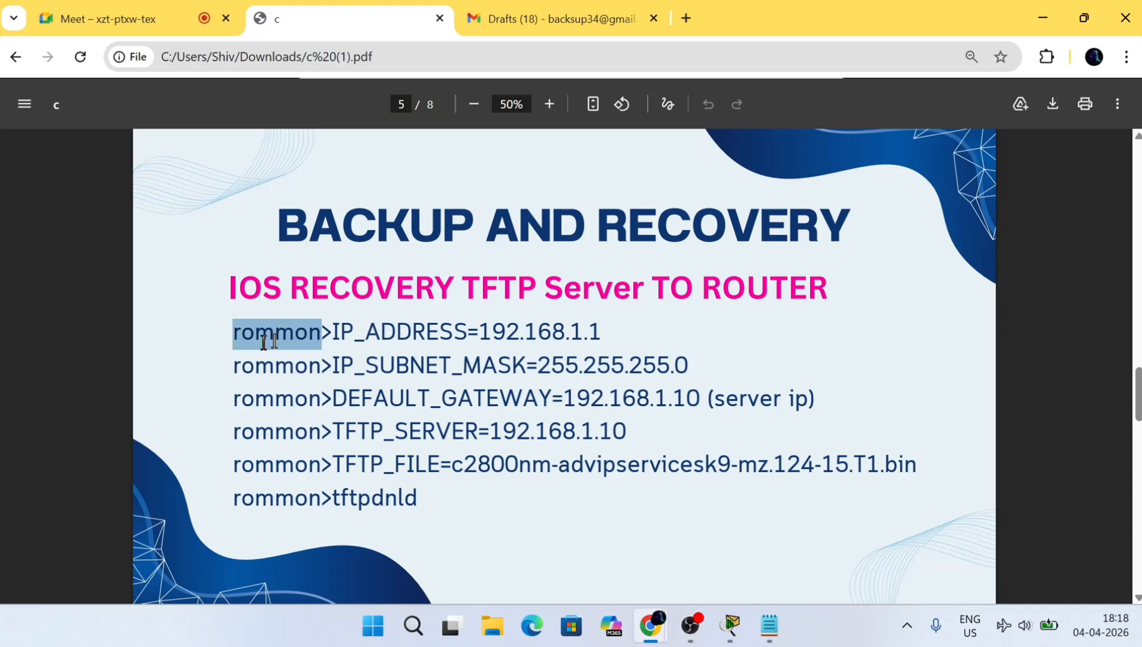
left_click(331, 331)
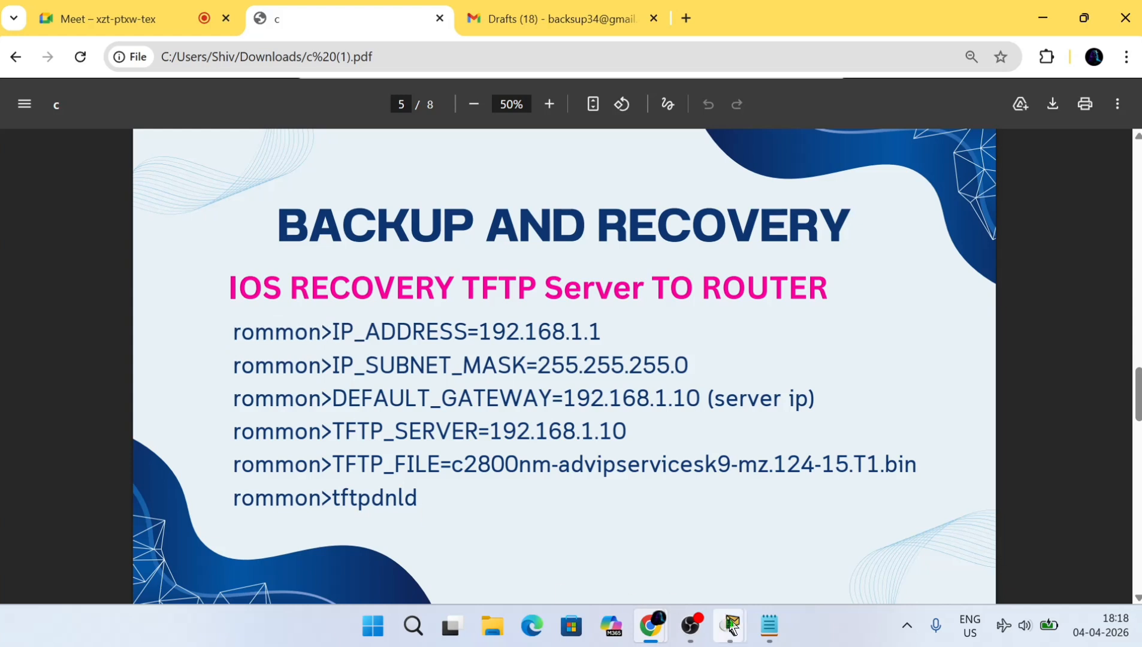
Return to Router0's CLI in Packet Tracer and run delete flash.
mouse_move(730, 626)
left_click(753, 560)
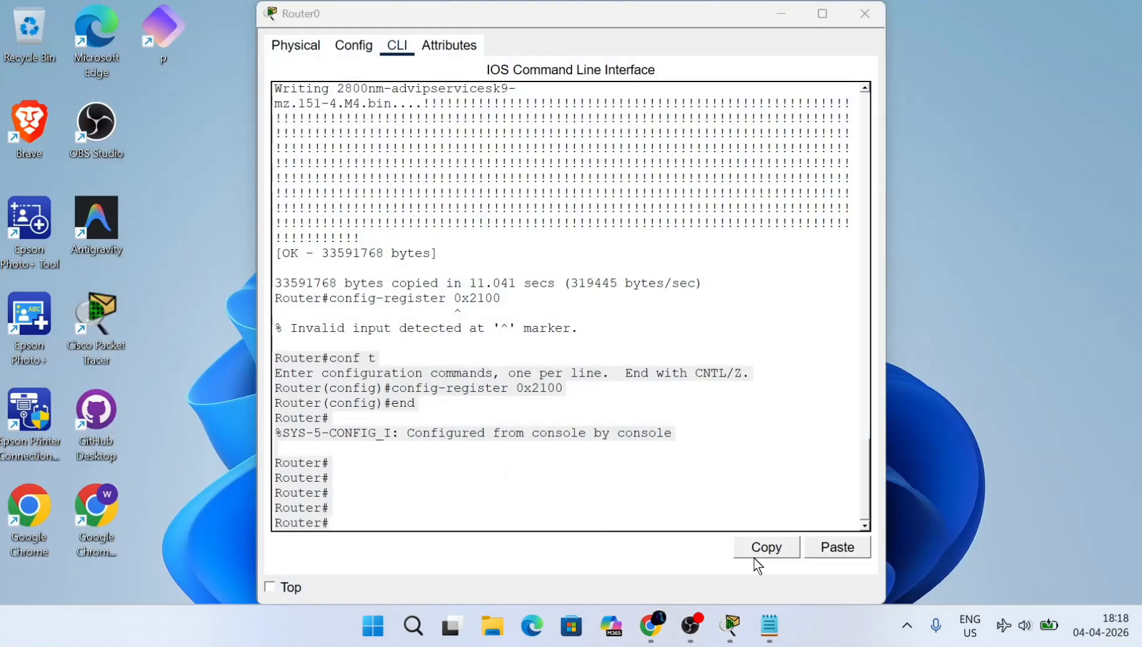
left_click(559, 527)
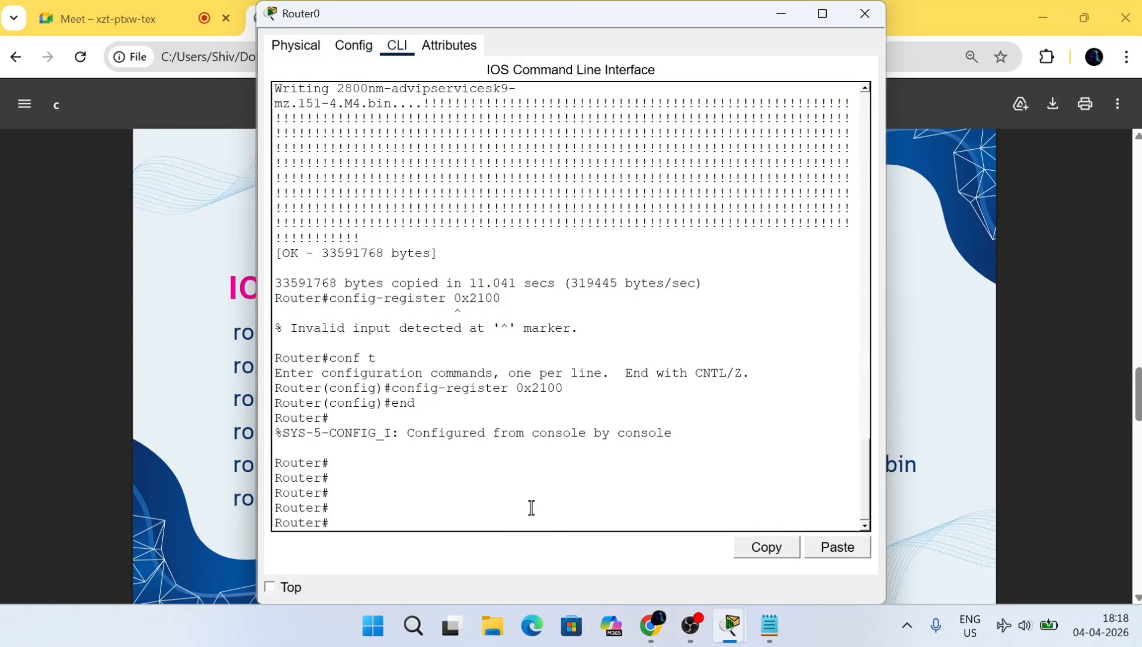
type("delete flash")
key("Return")
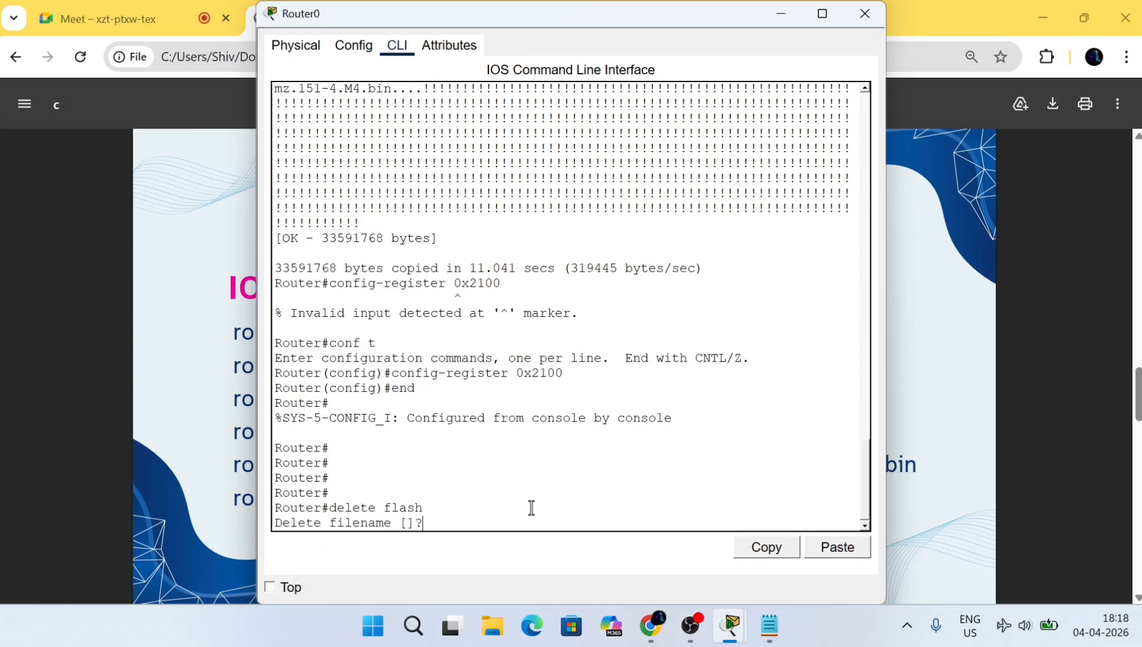
right_click(531, 509)
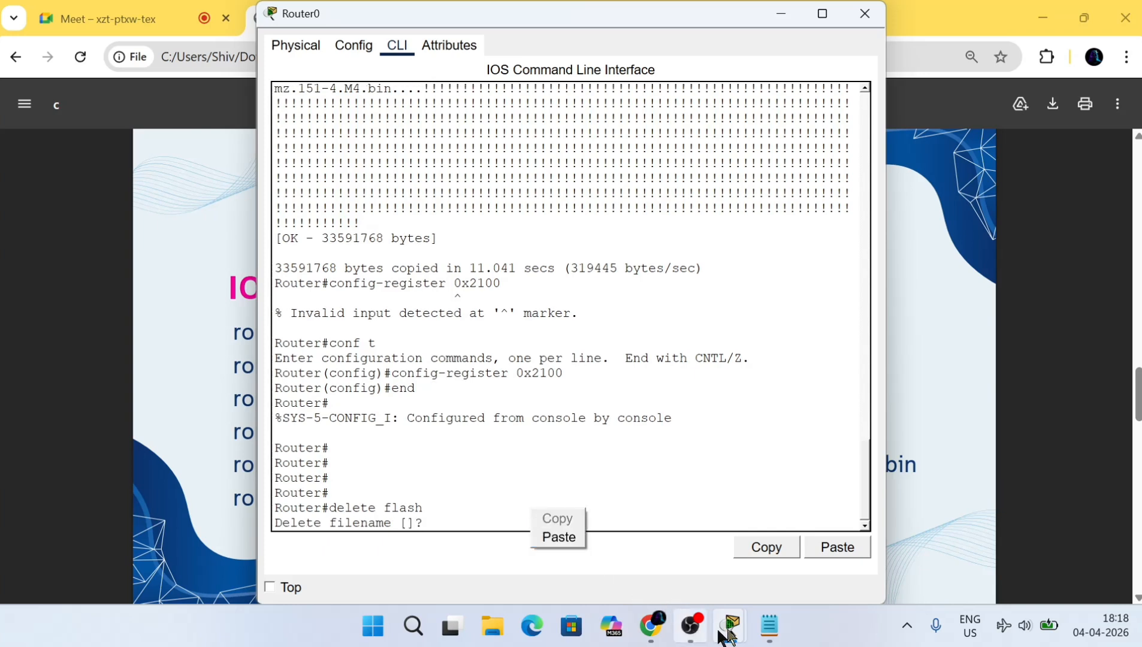
Copy the image name 2800nm-advipservicesk9-mz.151-4.M4.bin from Notepad, supply it as the file to delete from Router0's flash, and confirm the deletion.
left_click(769, 626)
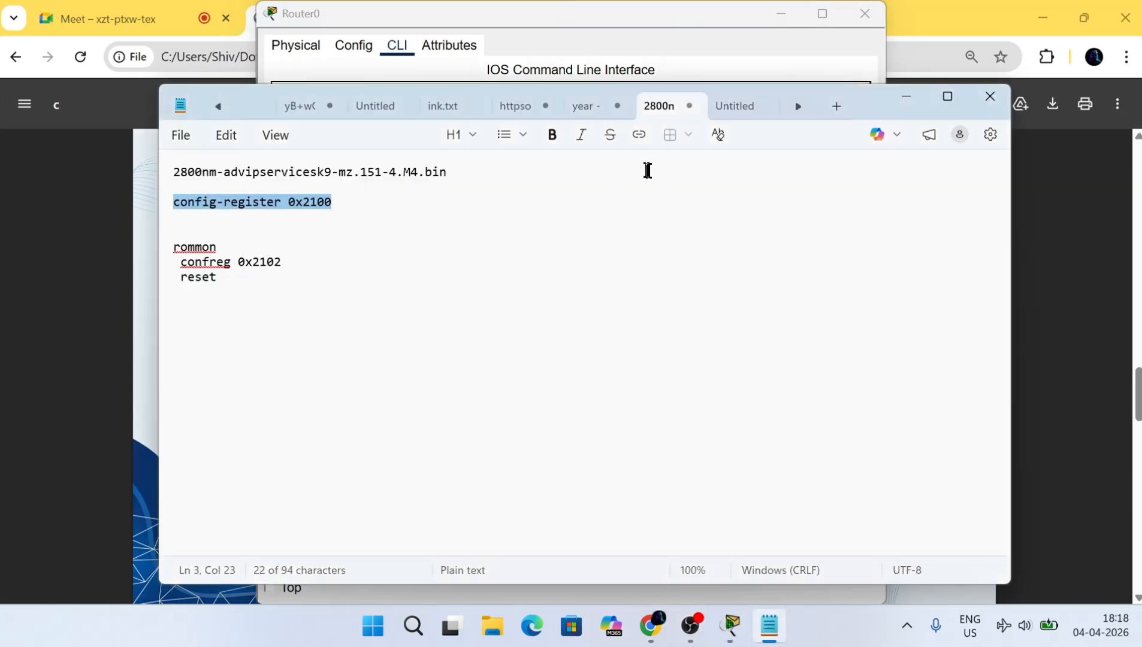
left_click(452, 175)
triple_click(257, 175)
key("super+c")
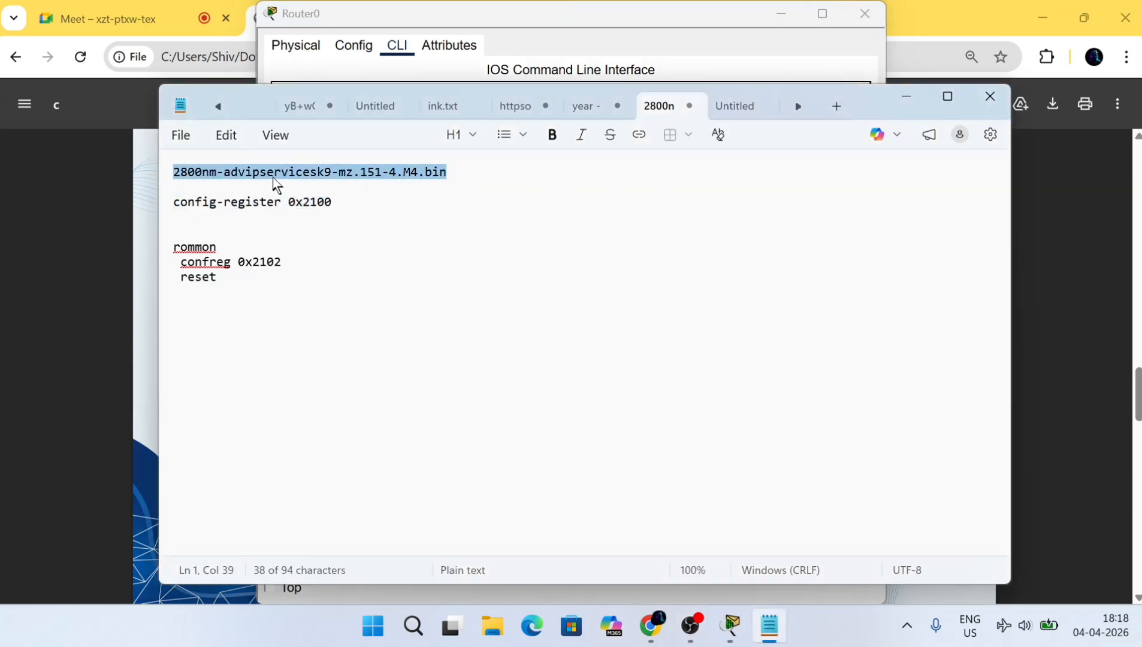
left_click(905, 97)
right_click(497, 521)
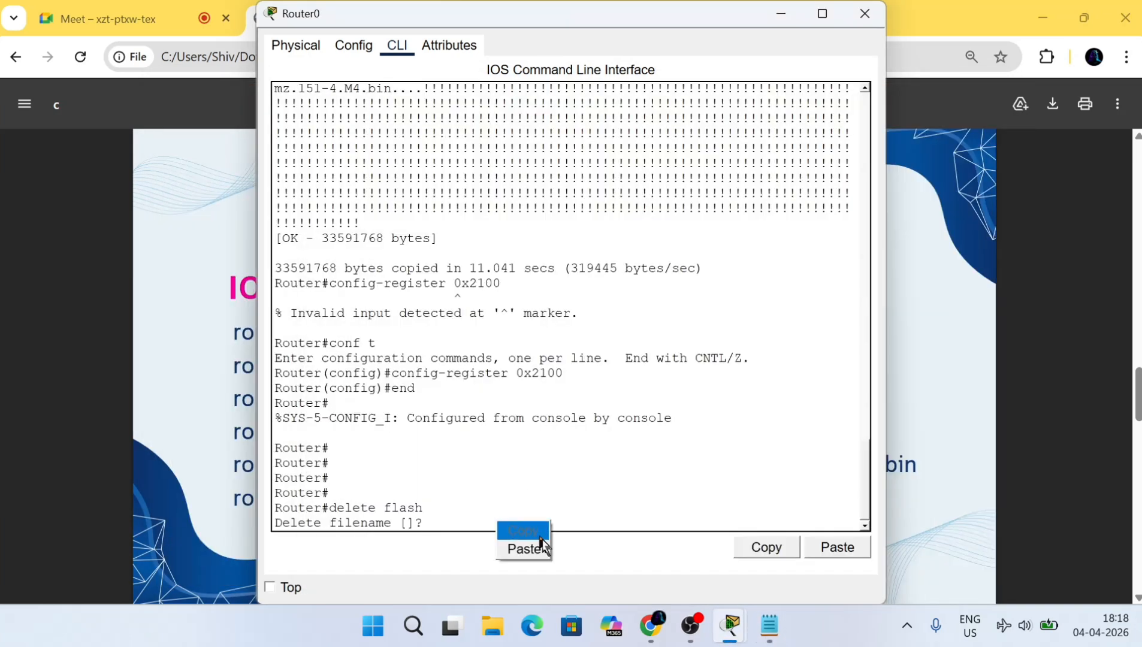
left_click(538, 547)
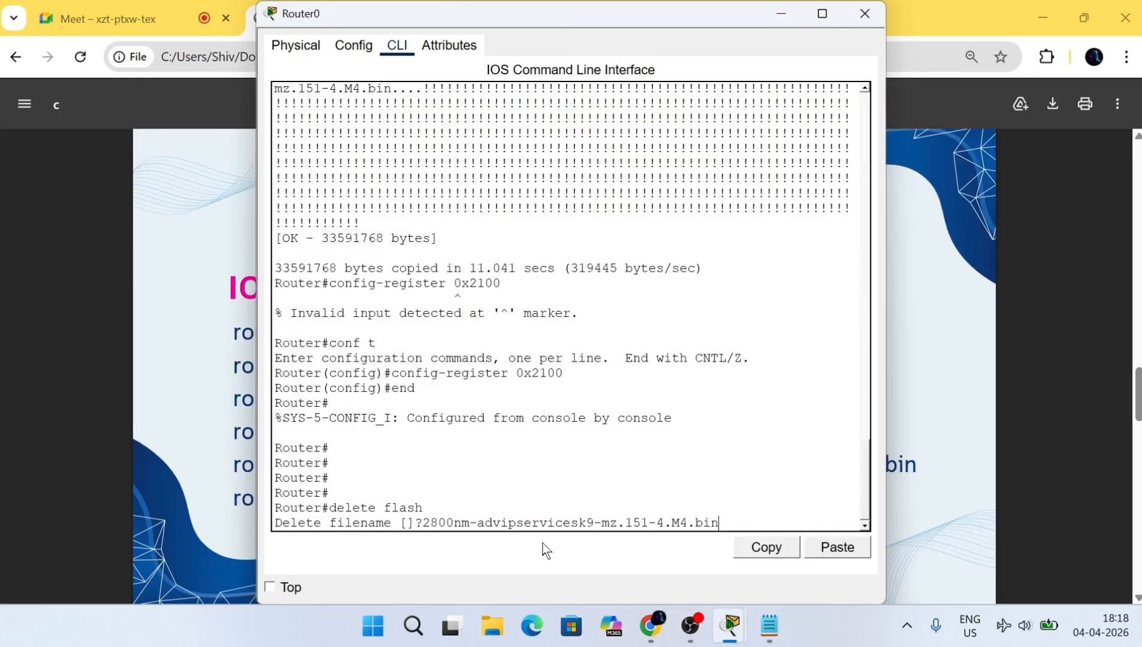
key("Return")
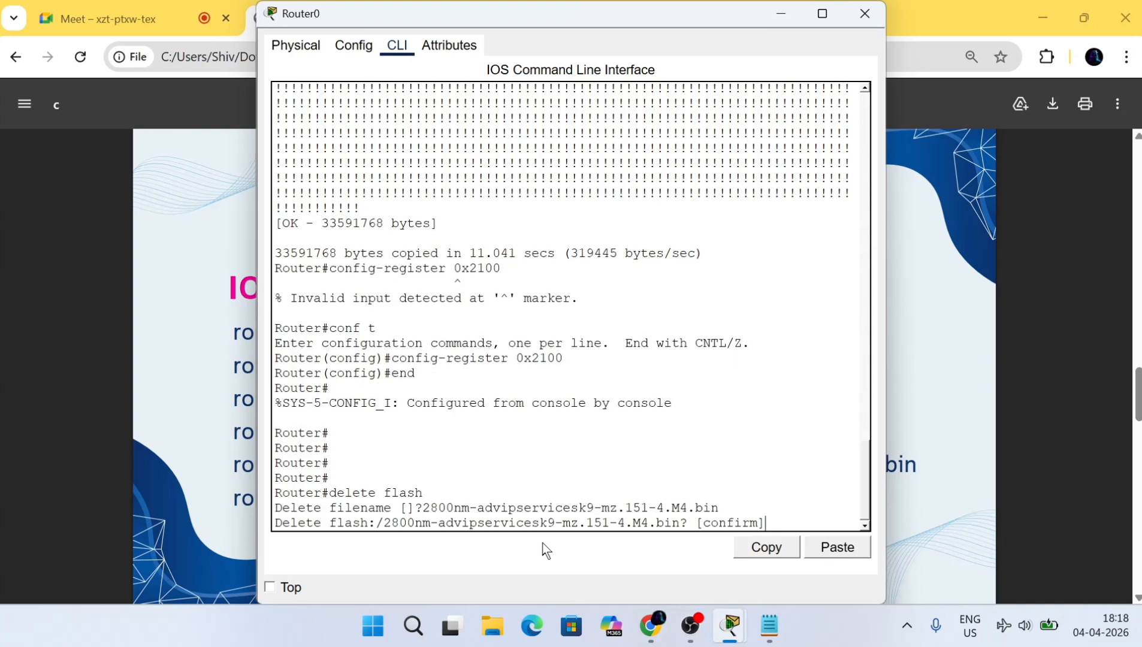
key("Return")
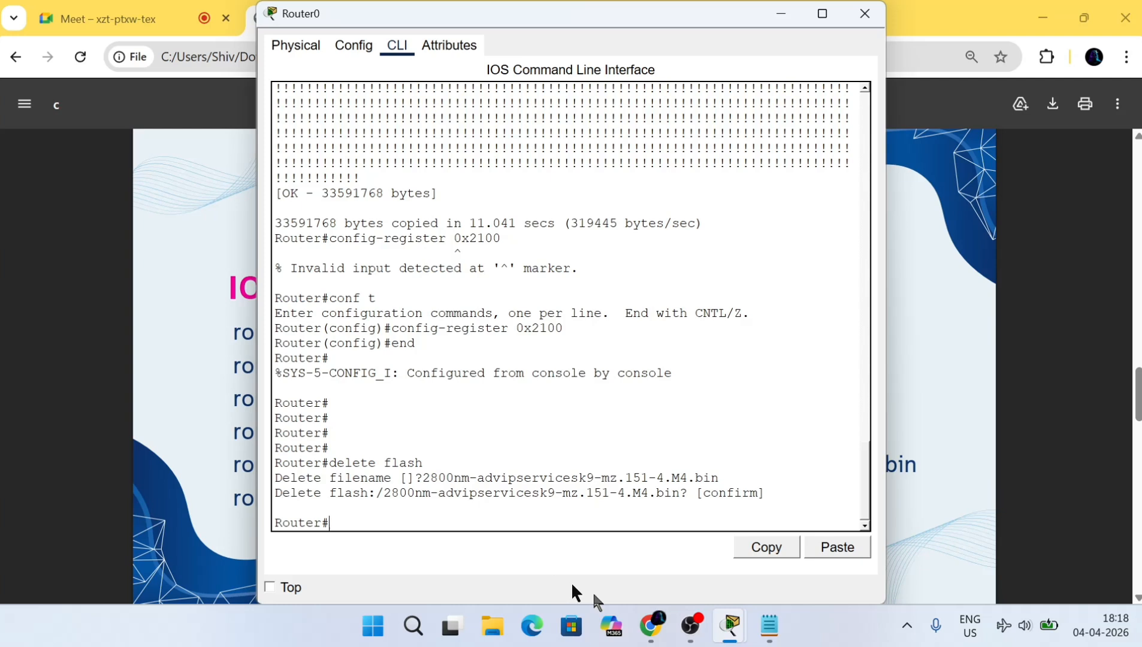
Reload the router, answering yes to saving the modified configuration, and proceed to the rommon prompt.
left_click(769, 626)
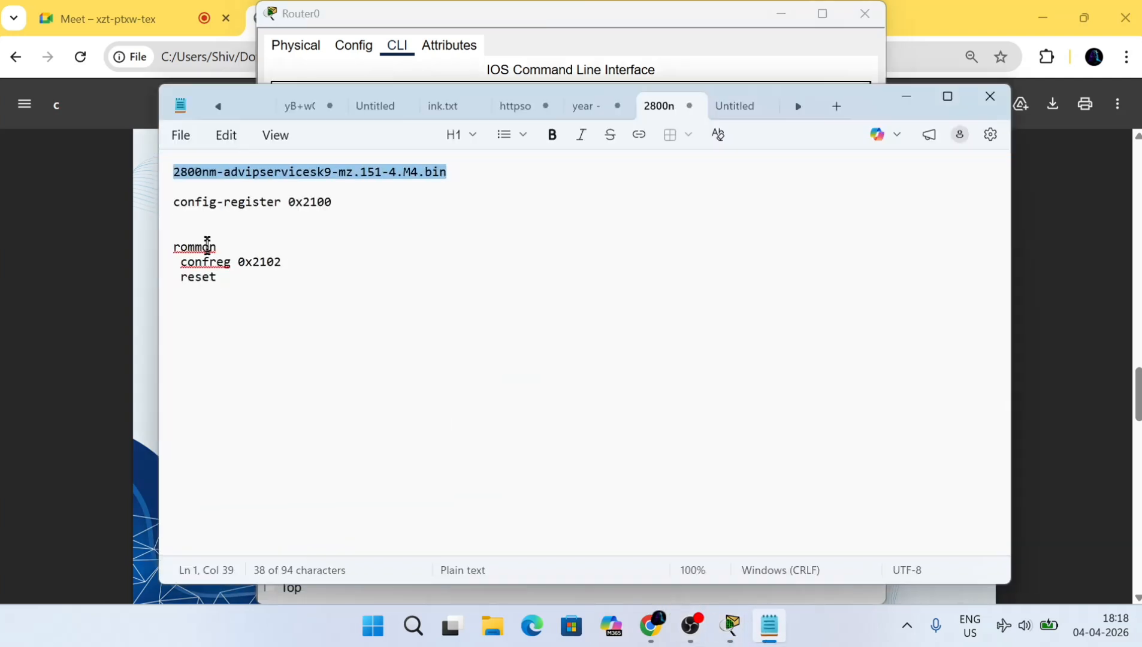
left_click(905, 104)
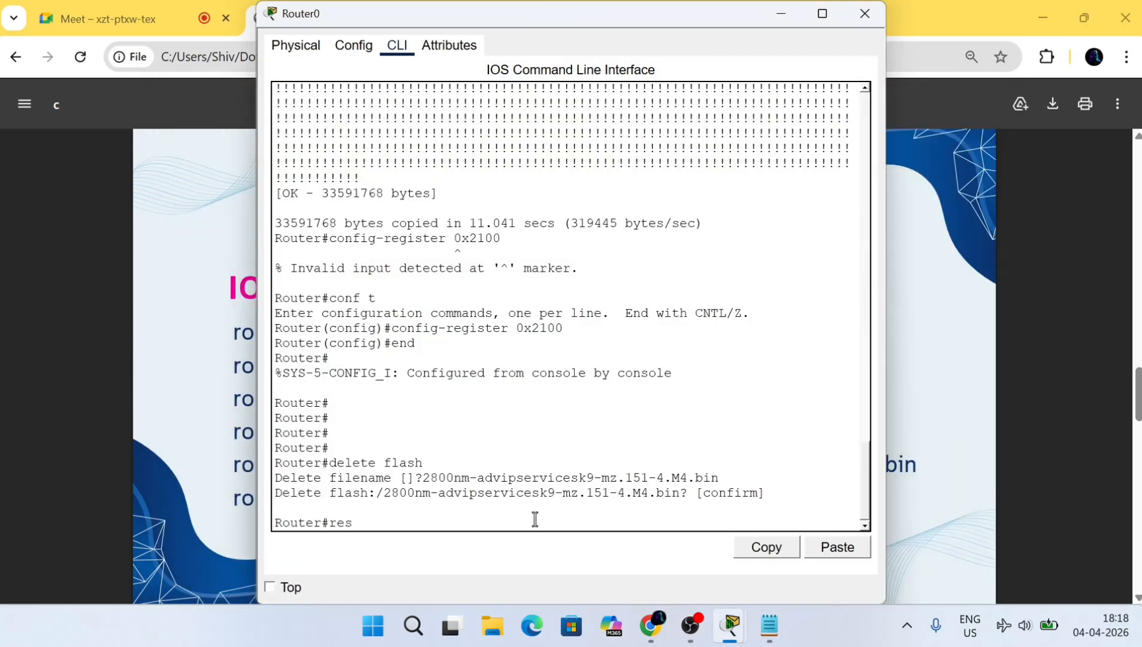
key("BackSpace")
key("BackSpace")
type("loa")
key("Return")
type("ye")
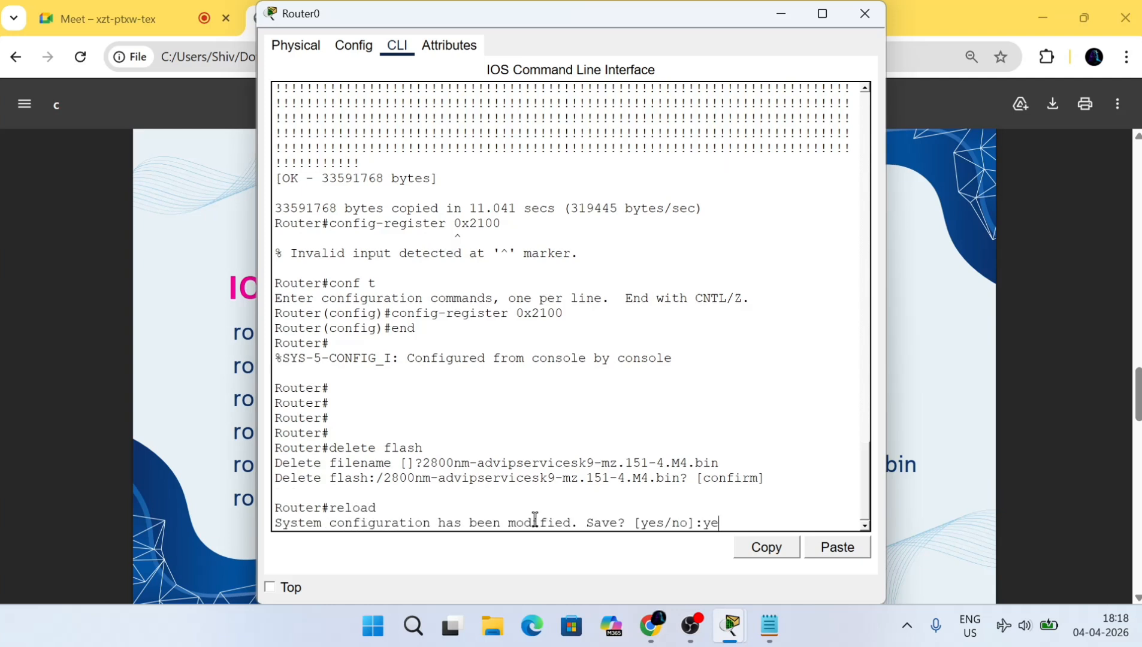
type("s")
key("Return")
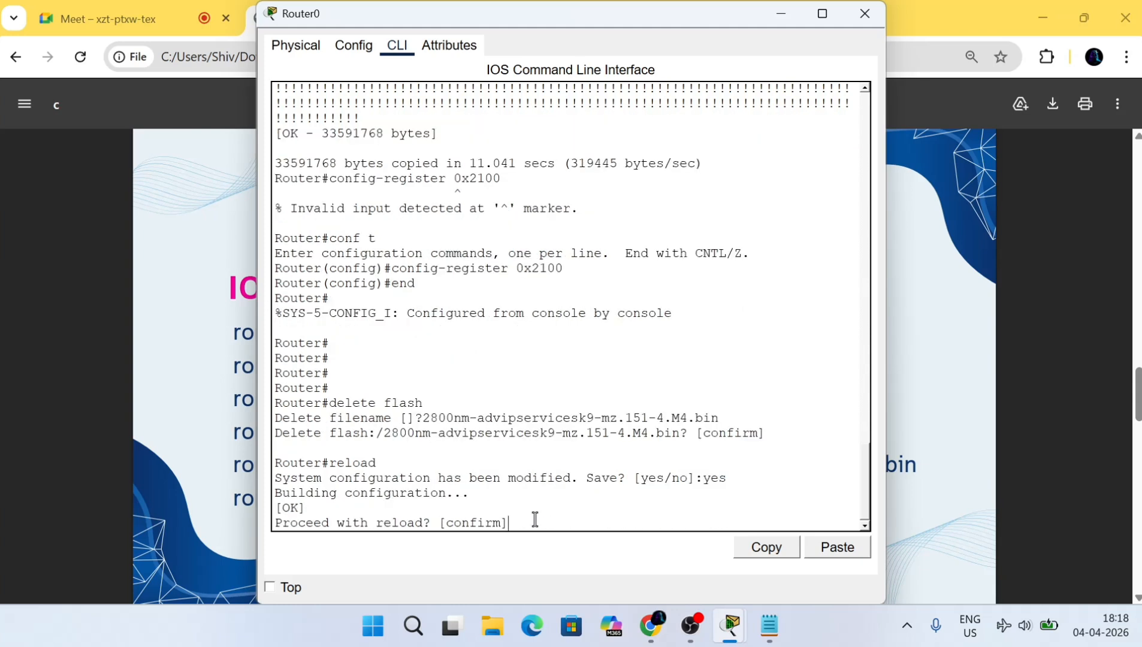
key("Return")
key("Return")
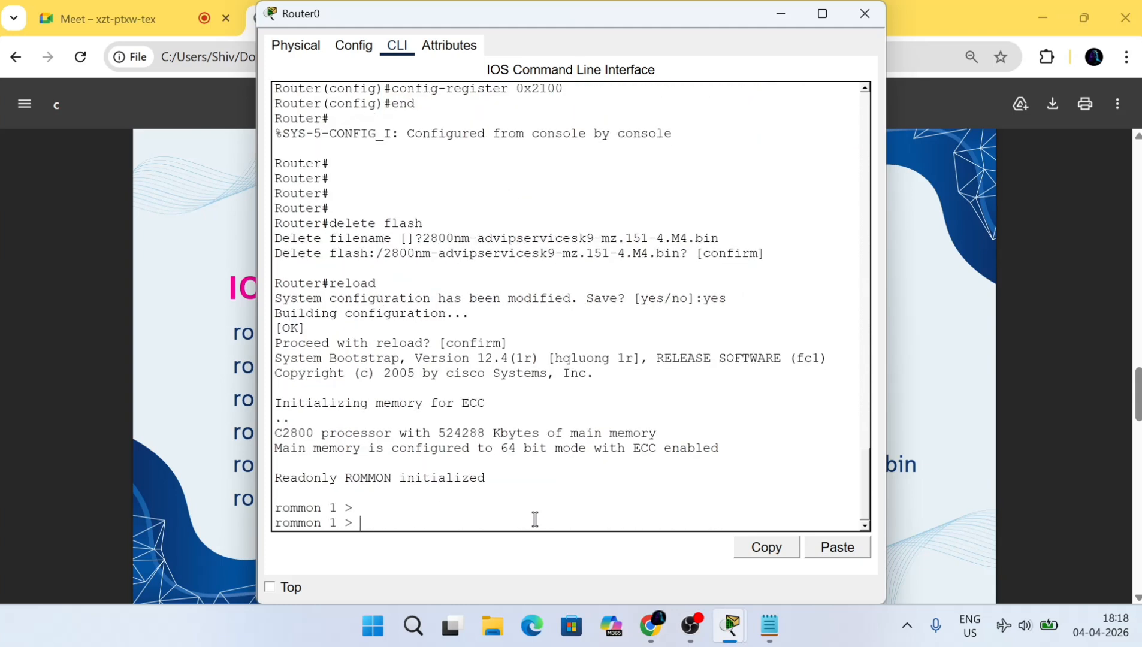
Switch to Chrome and examine the slide's rommon recovery commands, from the IP_ADDRESS, gateway and TFTP variables to tftpdnld.
left_click_drag(275, 477, 485, 477)
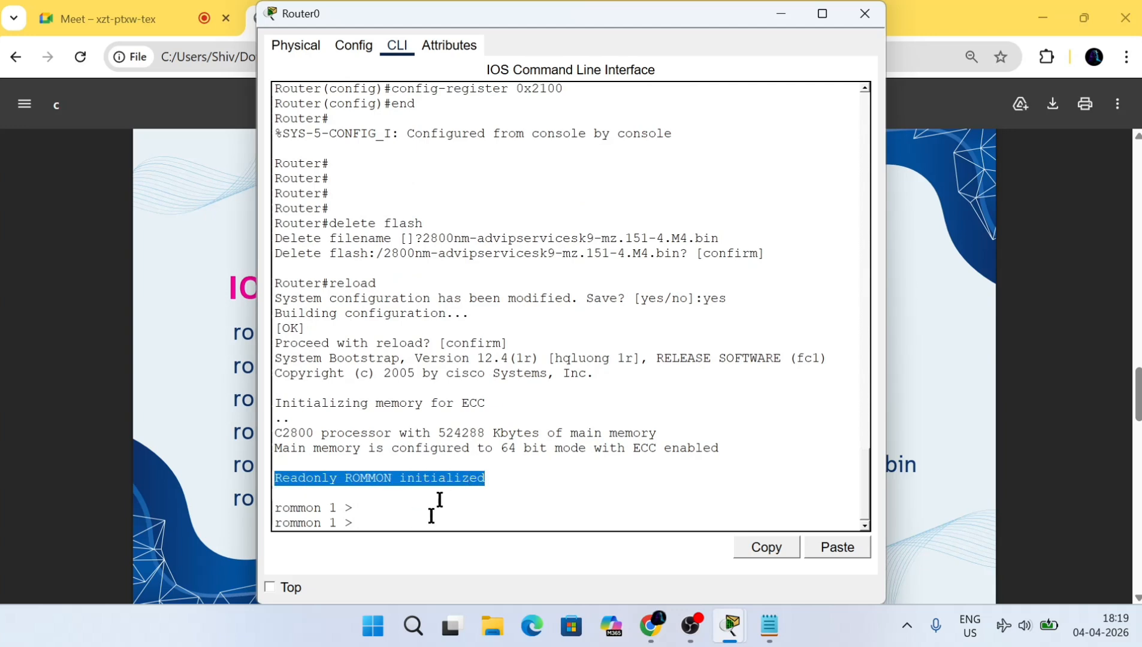
left_click_drag(376, 525, 309, 492)
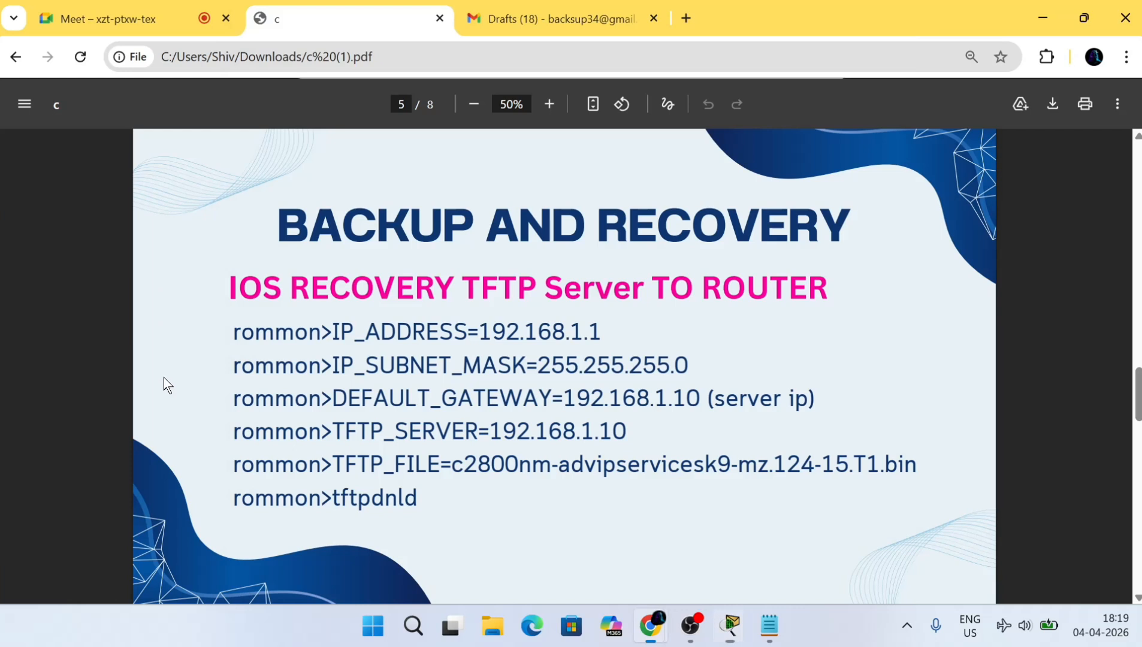
left_click(164, 385)
left_click_drag(238, 331, 336, 334)
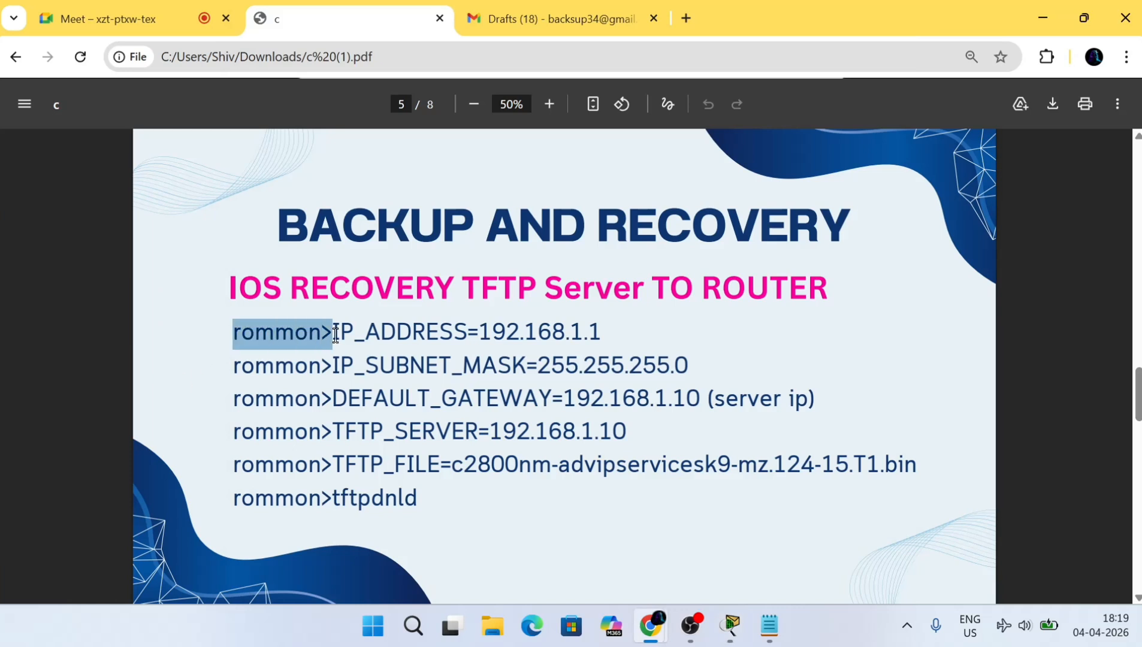
left_click_drag(601, 332, 334, 332)
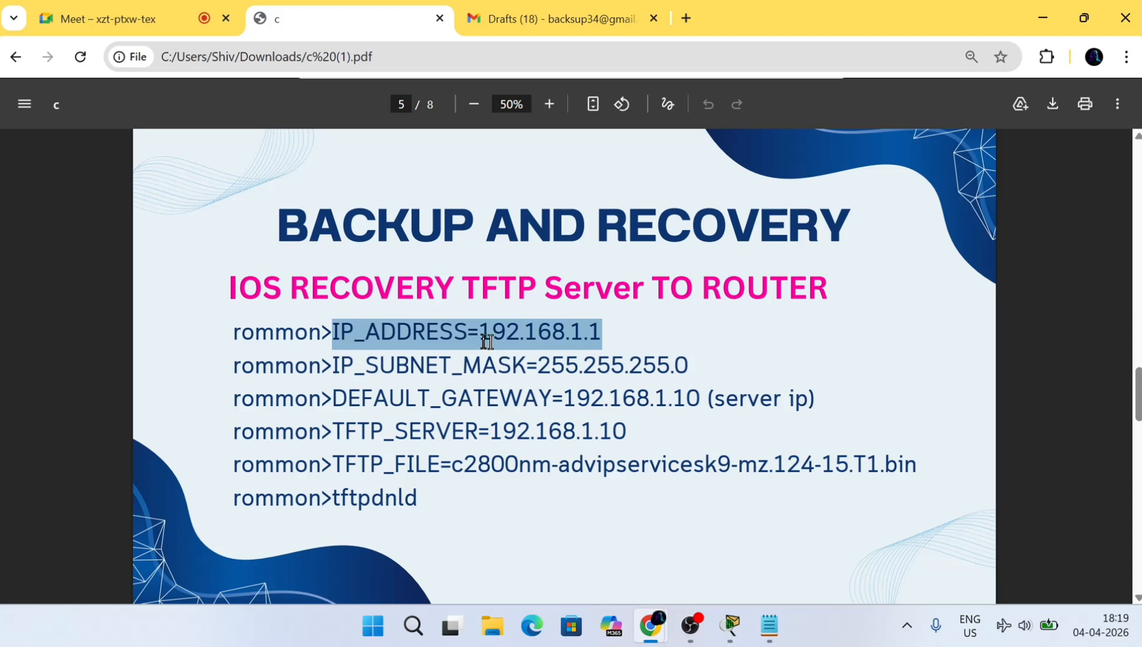
left_click(603, 332)
left_click_drag(594, 332, 481, 331)
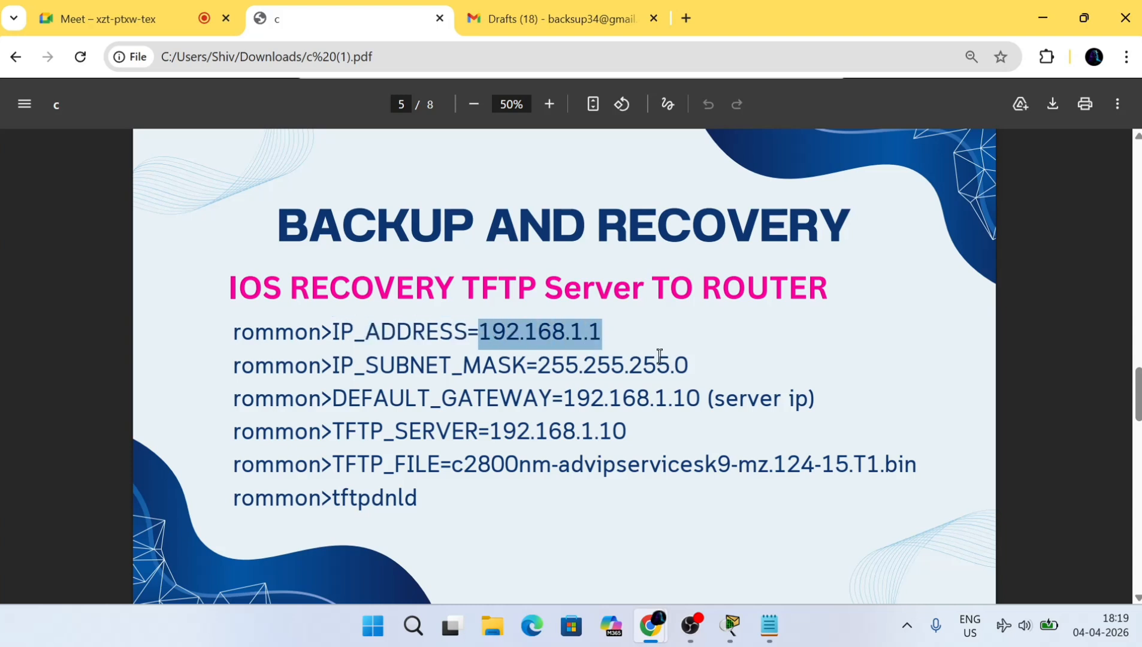
left_click_drag(689, 366, 538, 363)
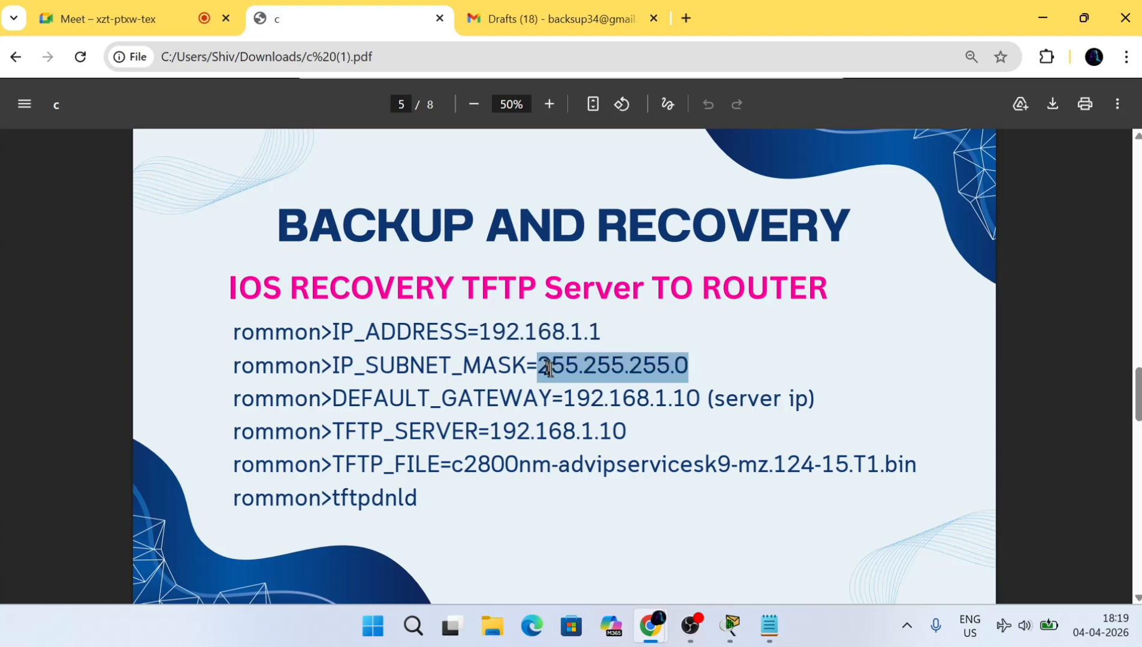
left_click_drag(700, 398, 566, 398)
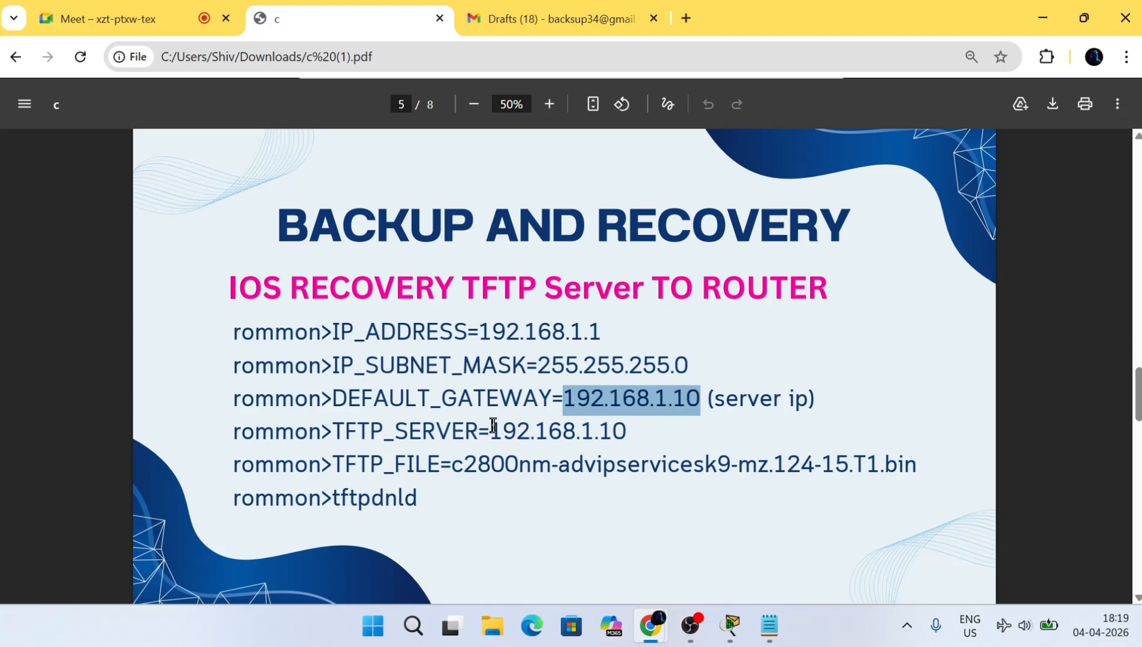
left_click_drag(491, 433, 625, 427)
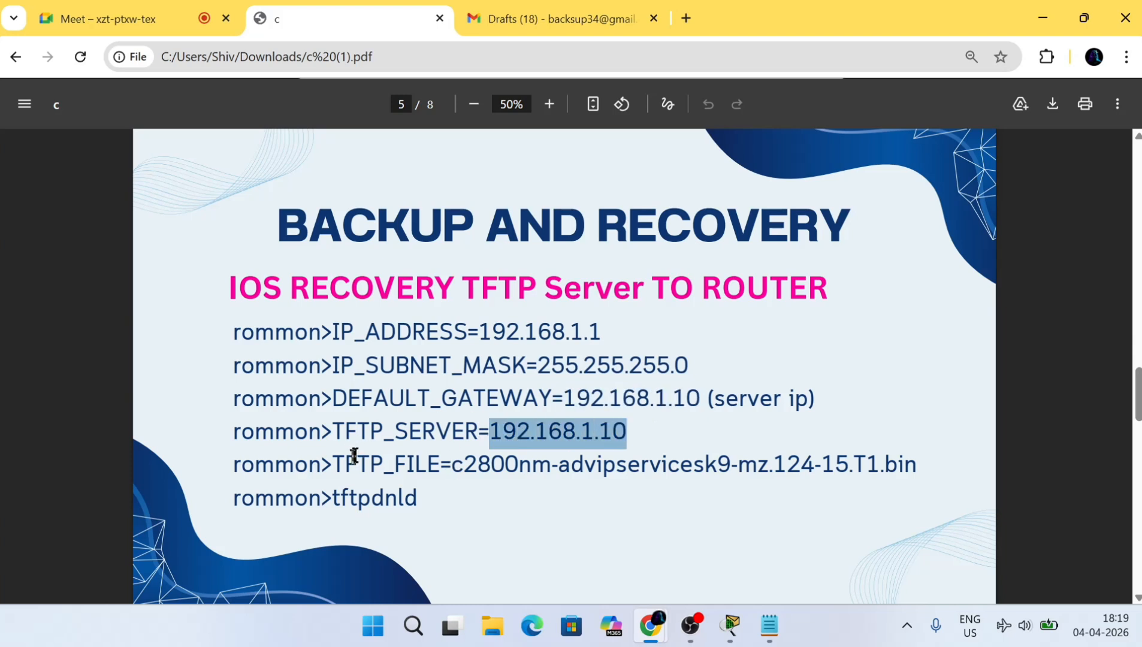
left_click_drag(334, 462, 912, 468)
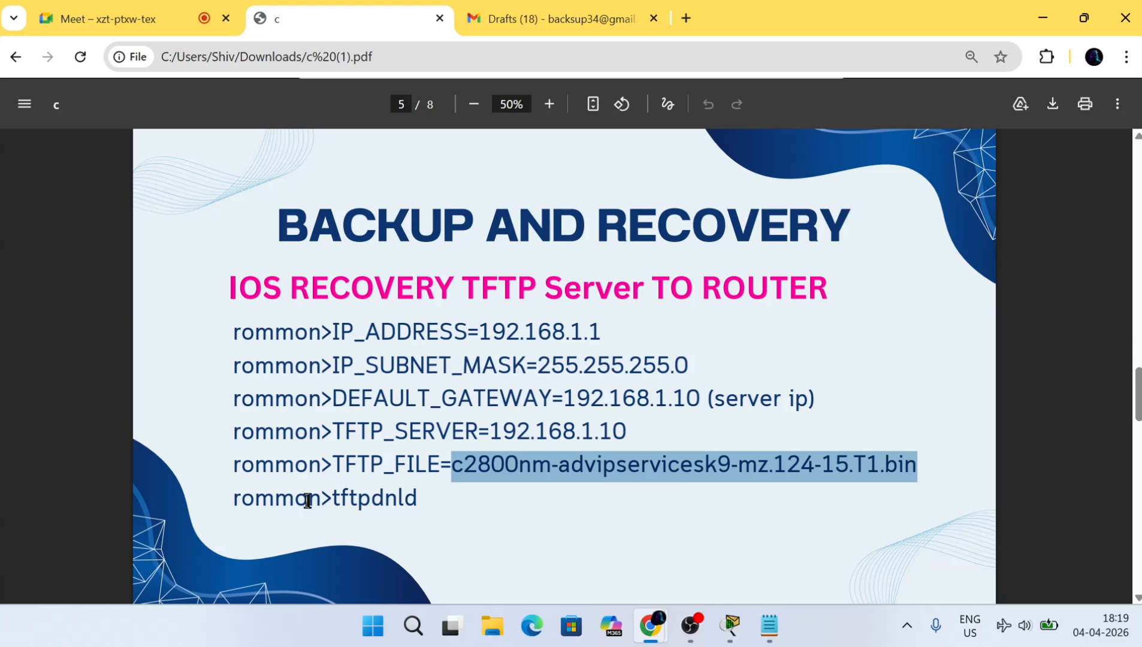
left_click_drag(333, 498, 419, 500)
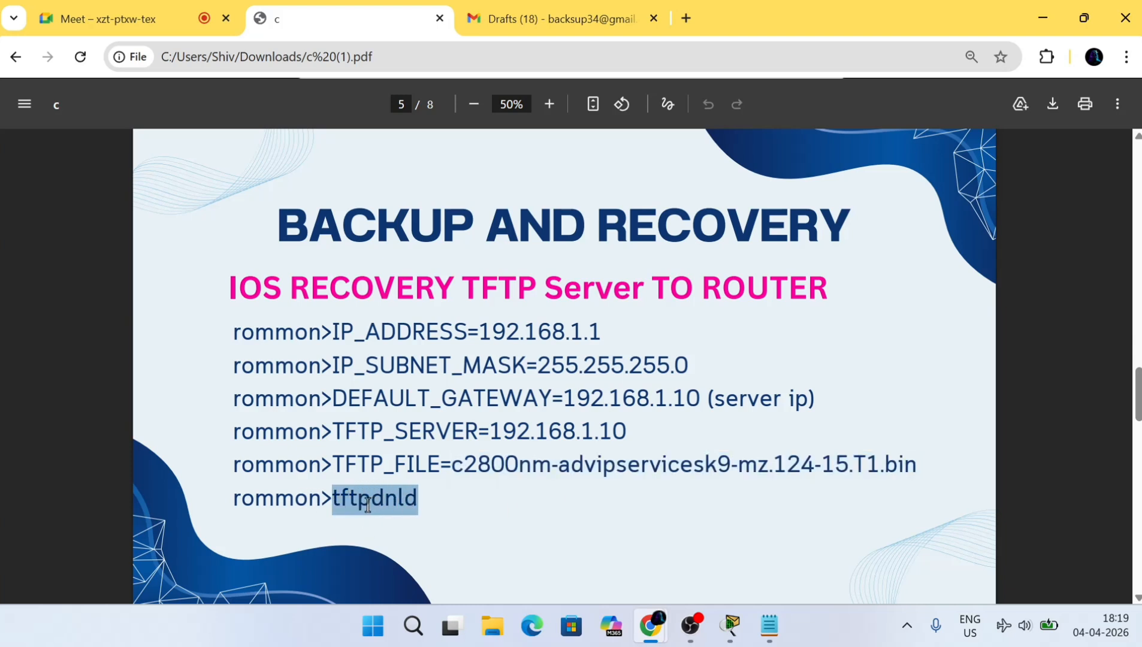
left_click(420, 504)
left_click_drag(420, 505, 330, 496)
left_click(769, 626)
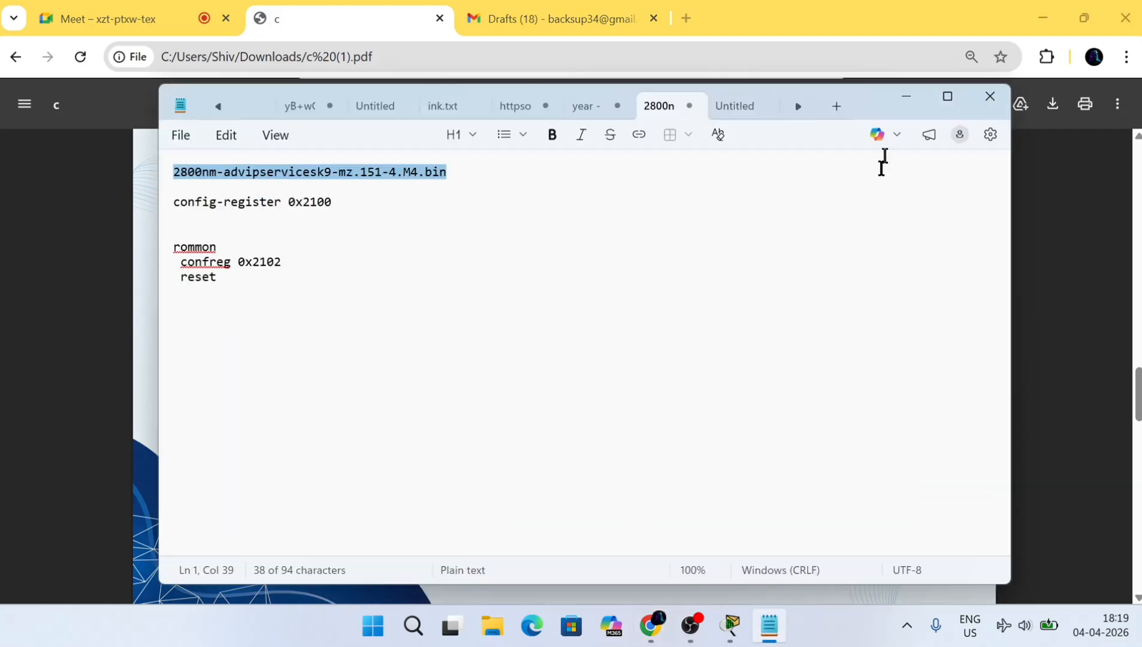
left_click(906, 97)
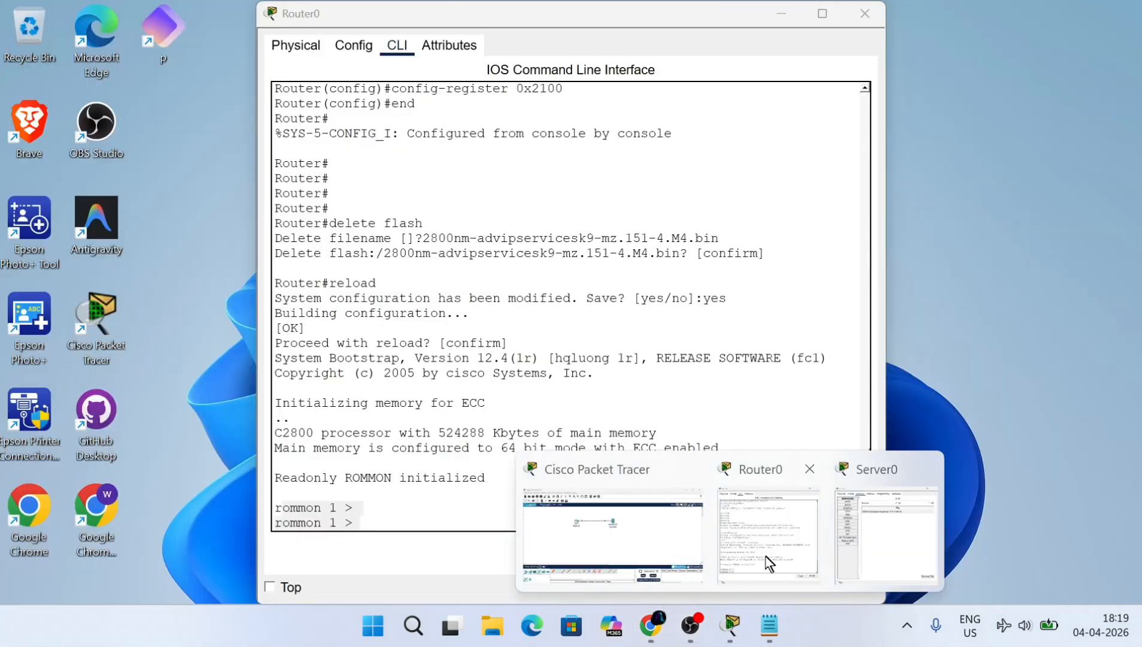
Return to Router0's CLI beside the slide and set rommon IP_ADDRESS=192.168.1.1 and IP_SUBNET_MASK=255.255.255.0.
left_click(782, 527)
left_click_drag(585, 23, 822, 31)
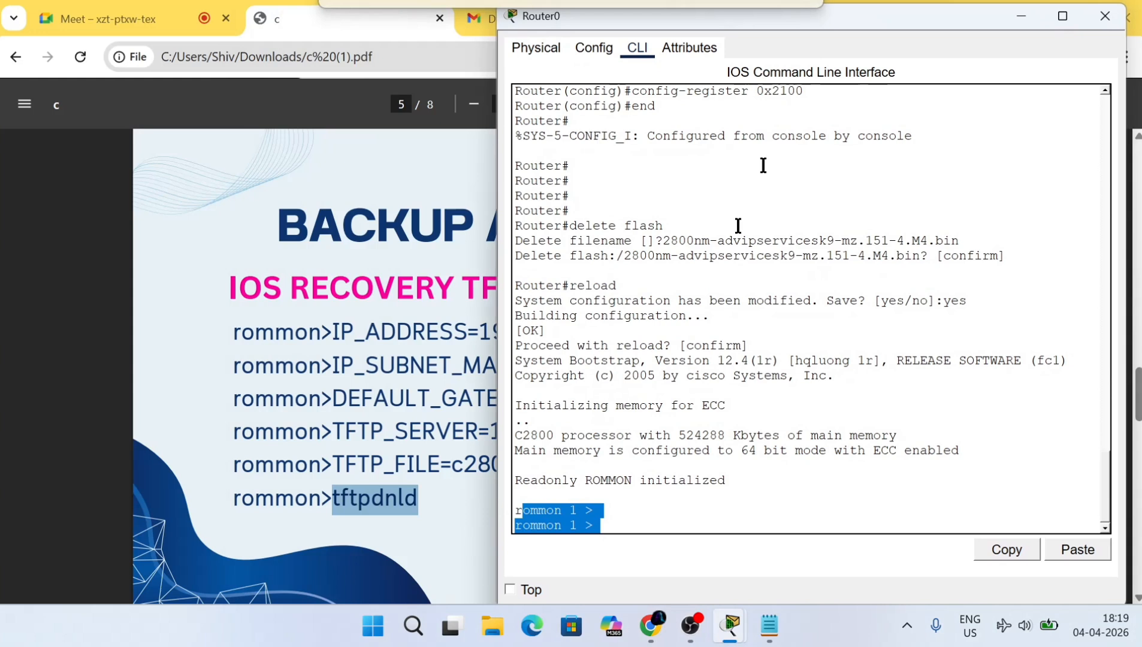
left_click(629, 525)
type("IP ")
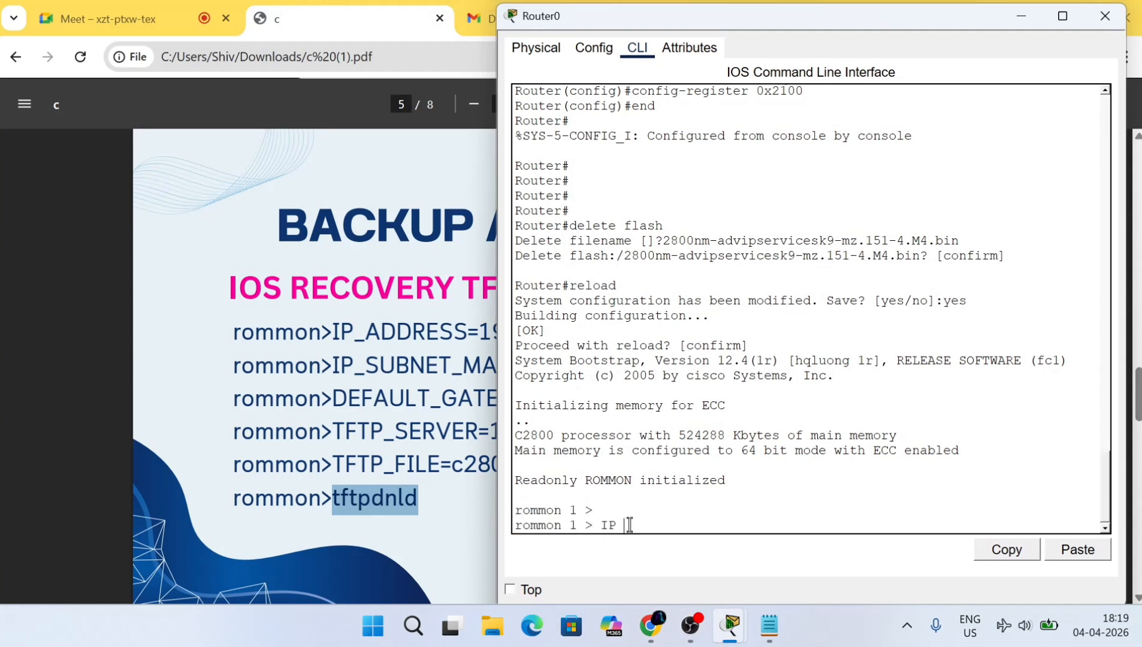
type("ADDRESS=192.168.1.1")
key("Return")
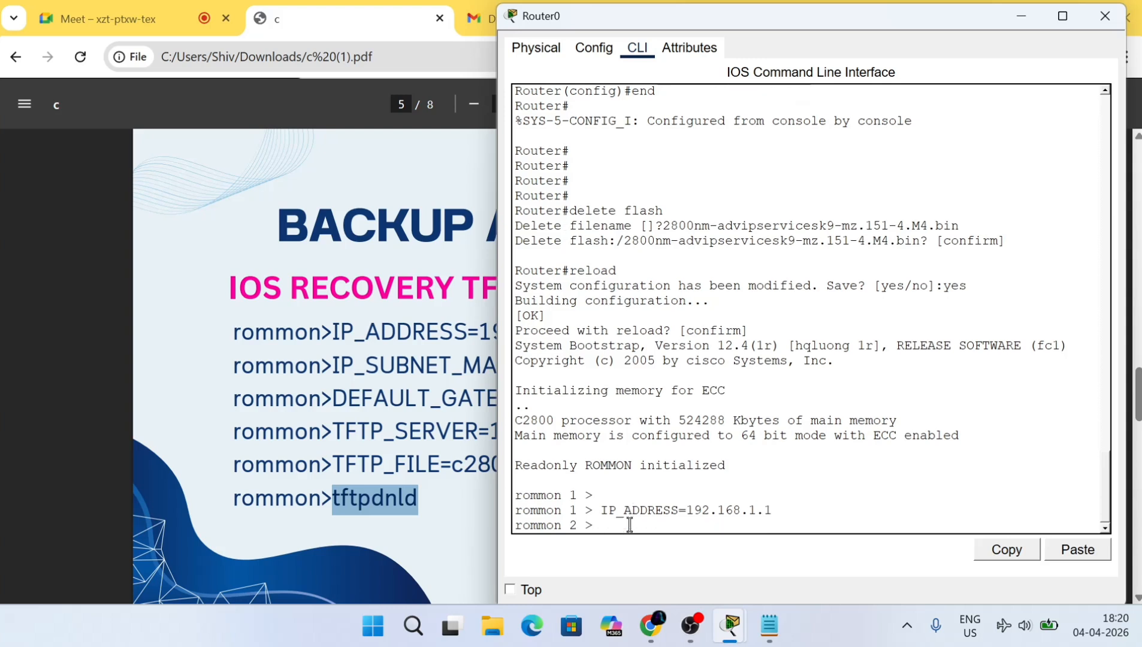
type("IP_SUBNET_MASK=255.2")
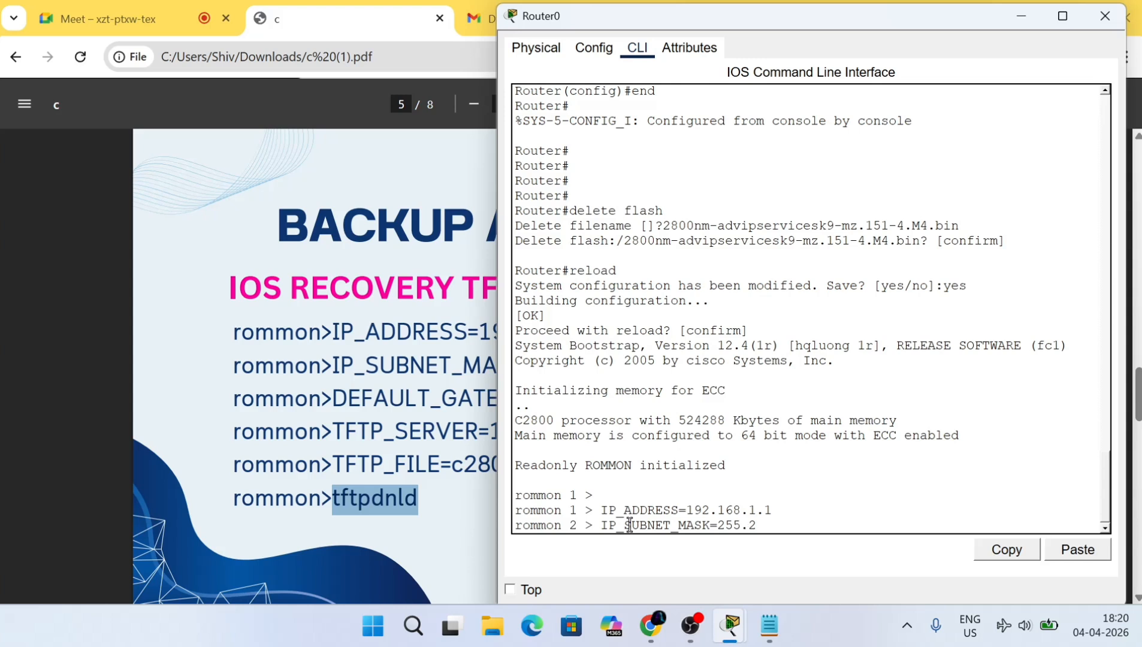
type("55.255.0")
key("Return")
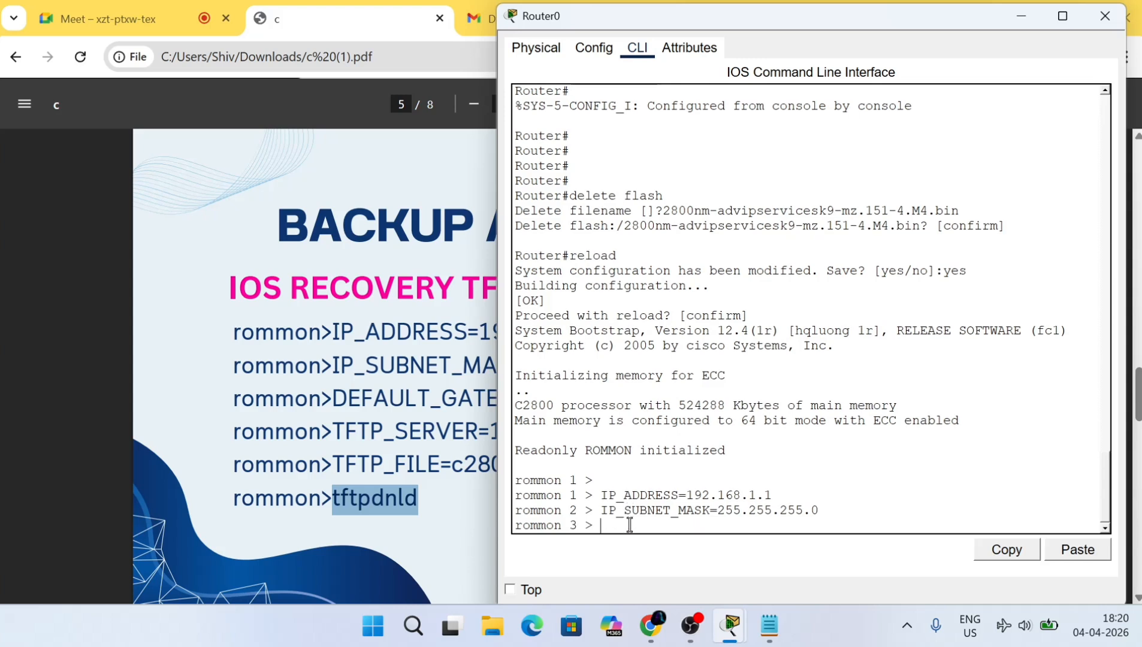
Set the rommon variable DEFAULT_GATEWAY=192.168.1.1.
type("DEFAULT_GATEWAY=19")
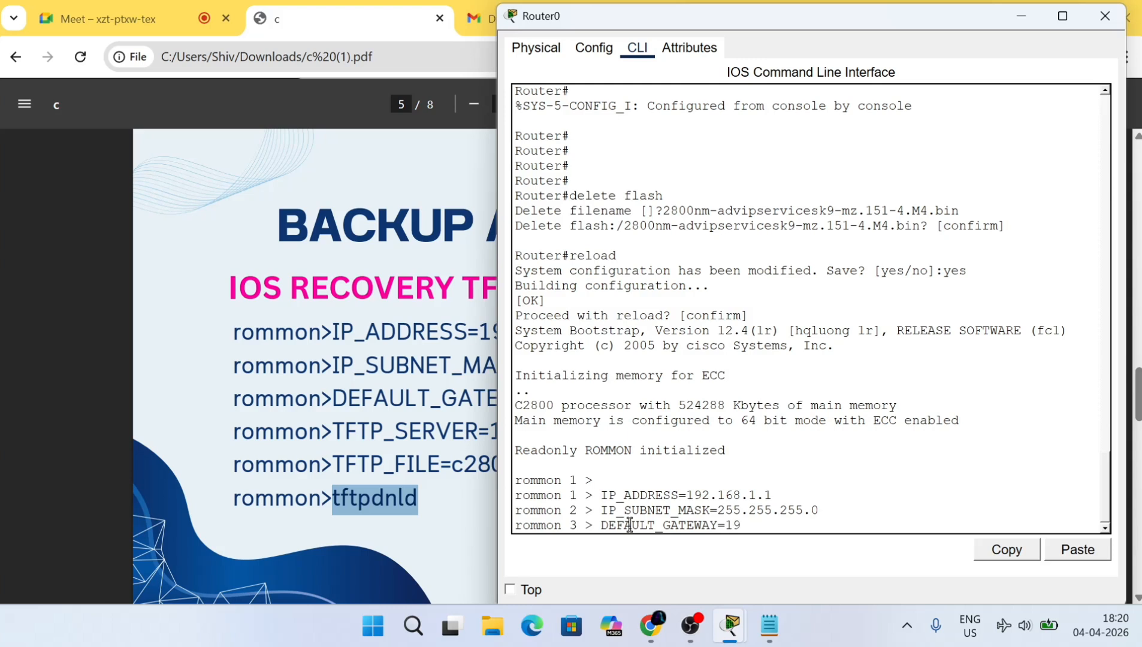
type("2.168.1.1")
key("Return")
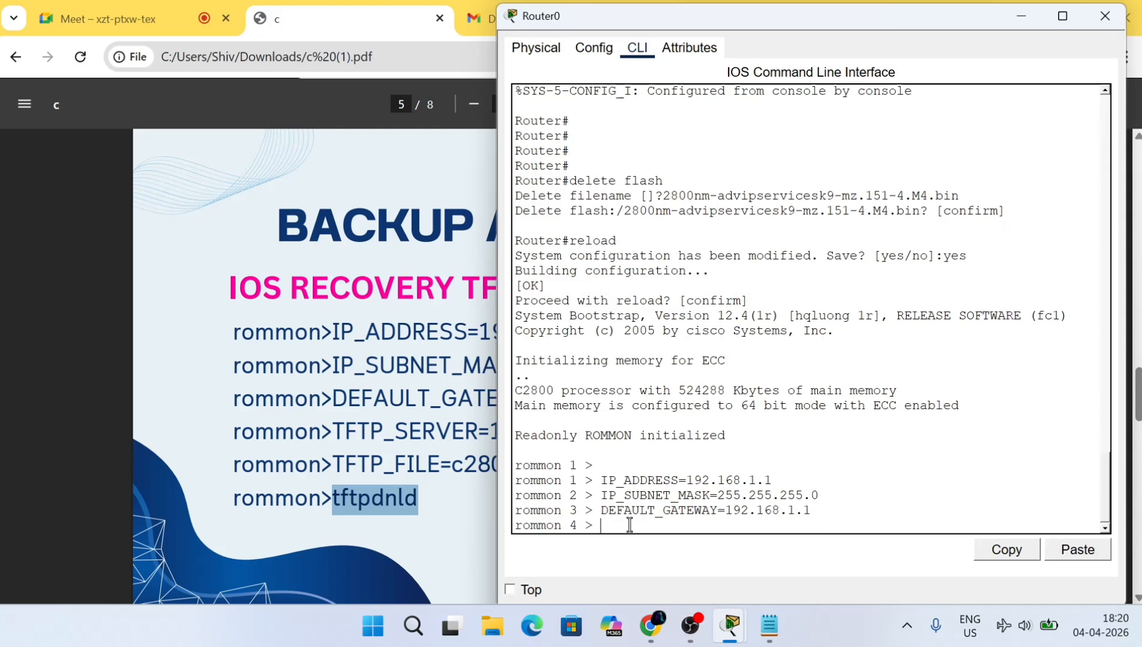
Compare the entered default gateway with the DEFAULT_GATEWAY line on the recovery slide in Chrome, and return to Router0's CLI.
left_click_drag(603, 511, 812, 510)
left_click(326, 378)
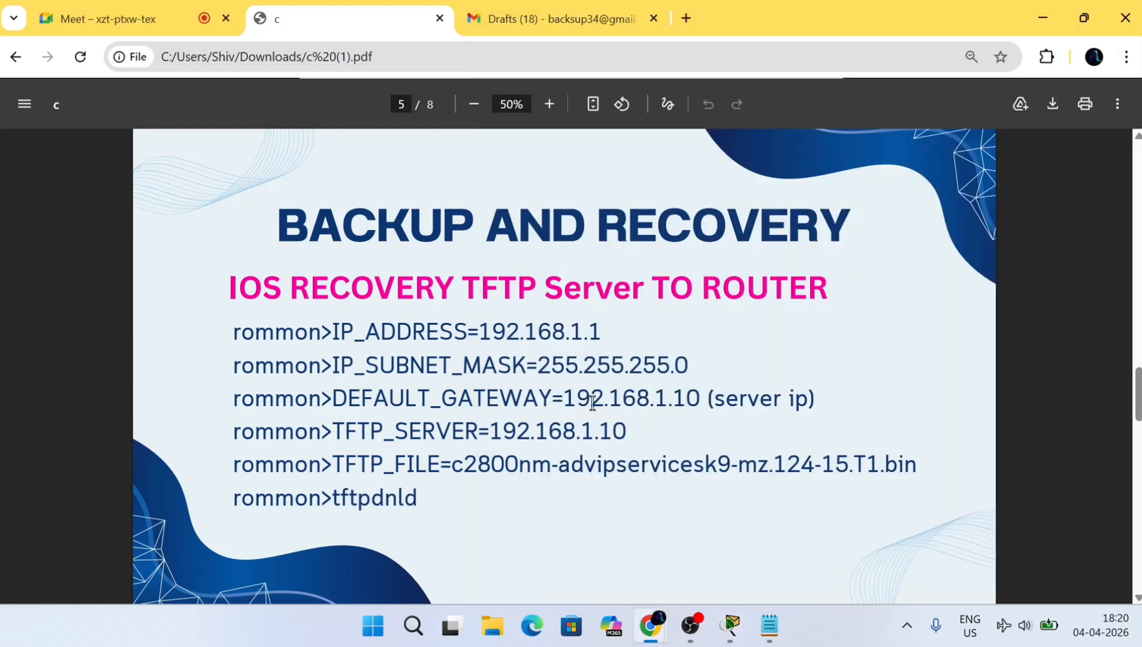
left_click_drag(564, 400, 700, 399)
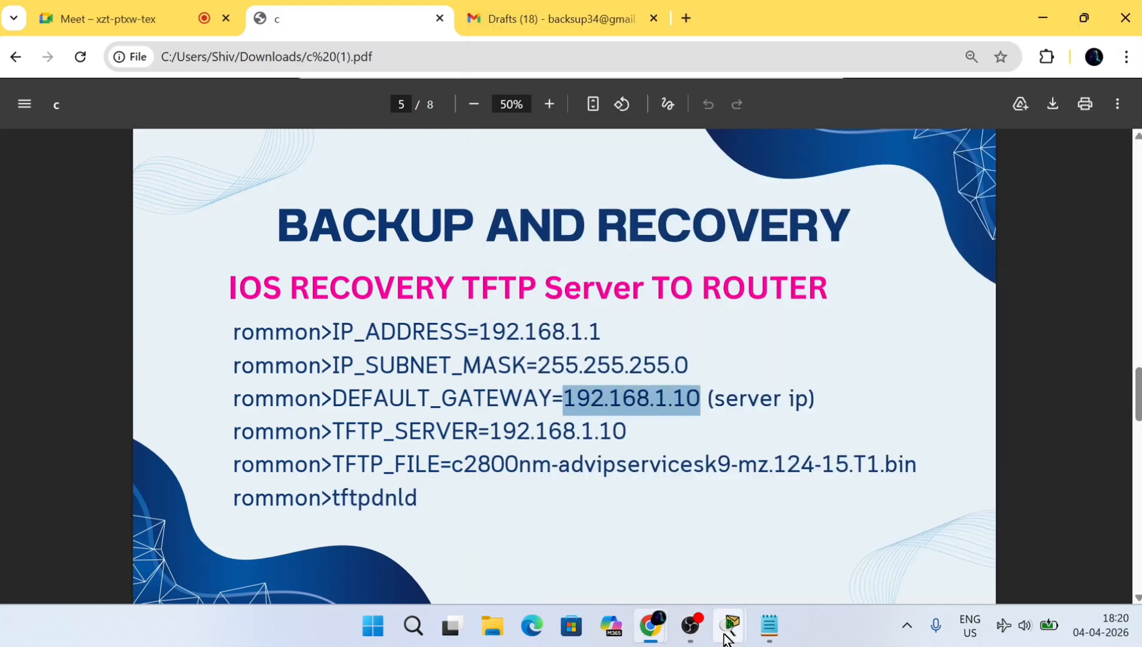
mouse_move(728, 629)
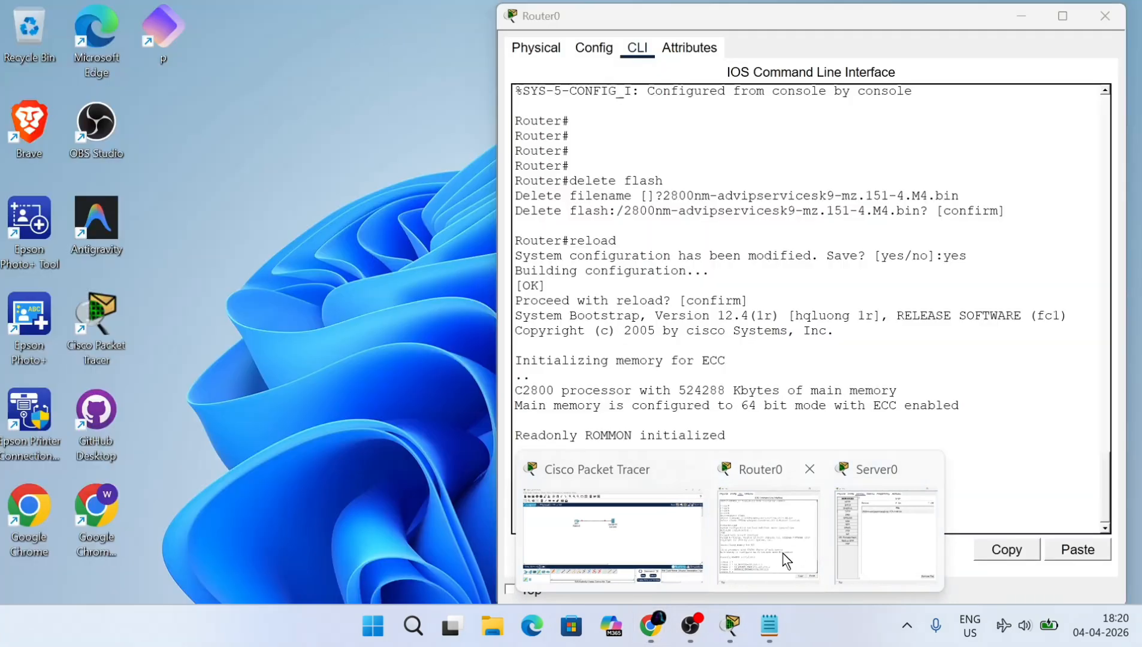
left_click(784, 555)
Try to run NO at the rommon prompt and return to an empty prompt line.
left_click(671, 527)
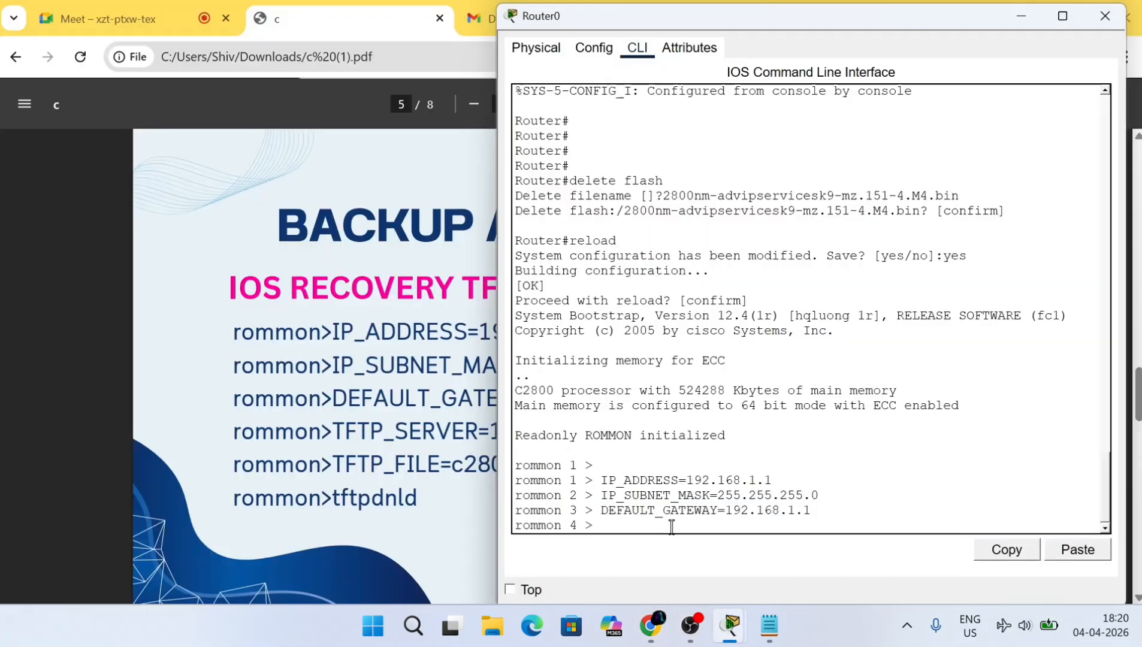
type("NO")
key("Return")
key("Return")
key("Return")
key("Return")
key("Return")
key("Return")
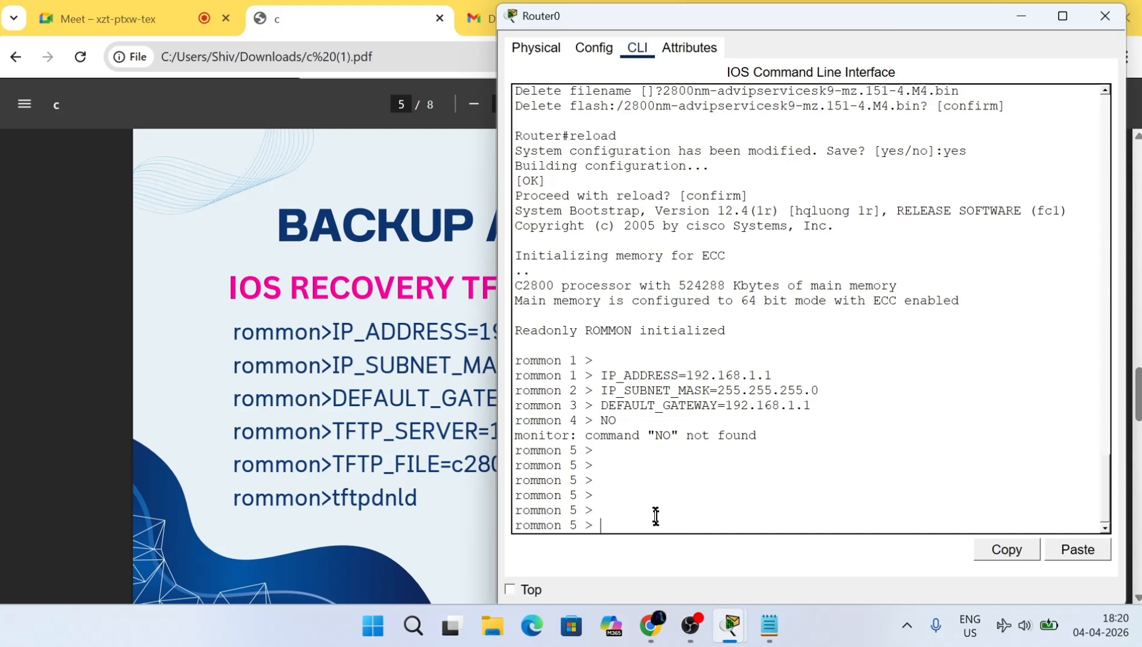
Reset the router from the rommon prompt and return to an empty prompt line.
type("reset")
key("Return")
key("Return")
key("Return")
key("Return")
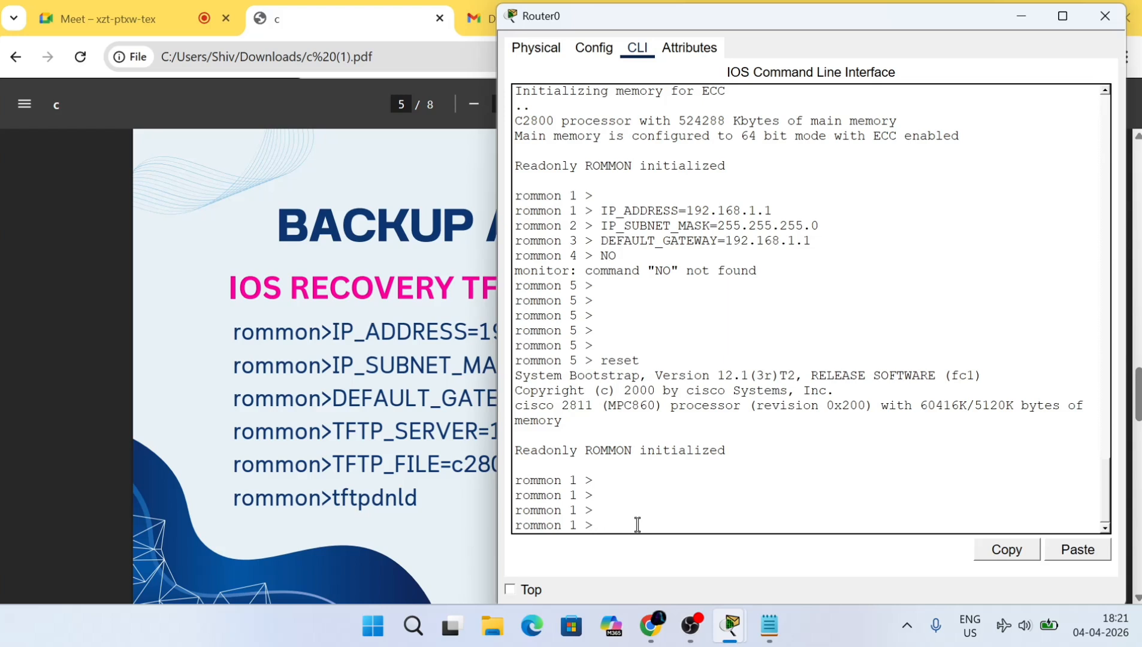
Set the rommon variables IP_ADDRESS=192.168.1.1 and IP_SUBNET_MASK=255.255.255.0.
type("IP_ADDRESS=192.168.1.1")
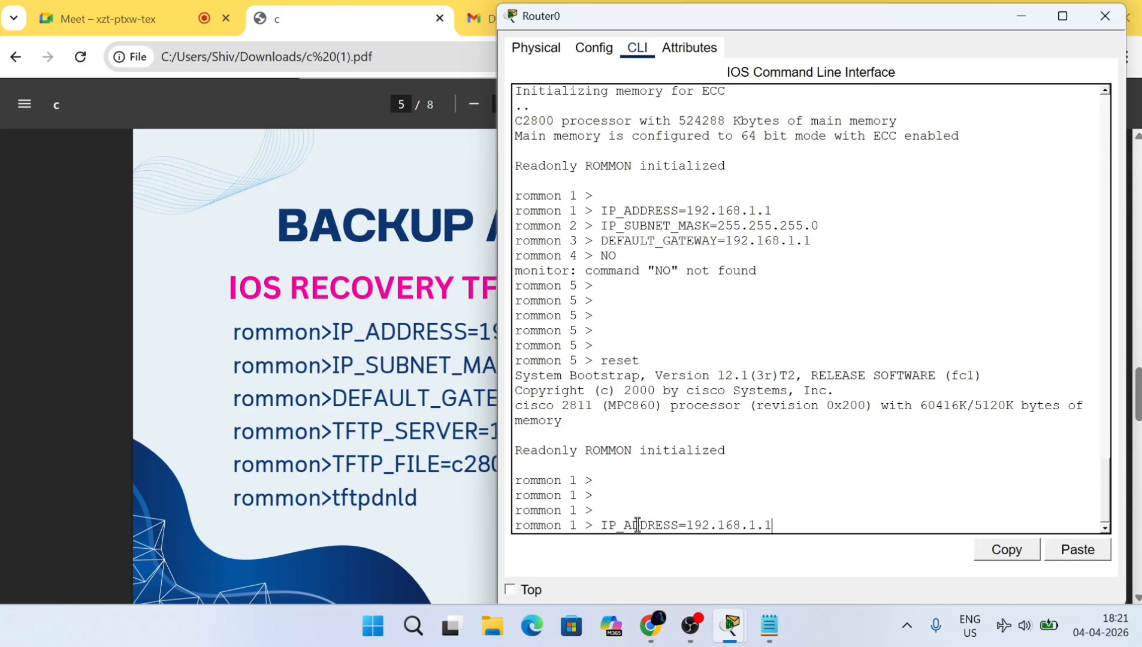
key("Return")
type("D")
key("BackSpace")
type("IP_SUB")
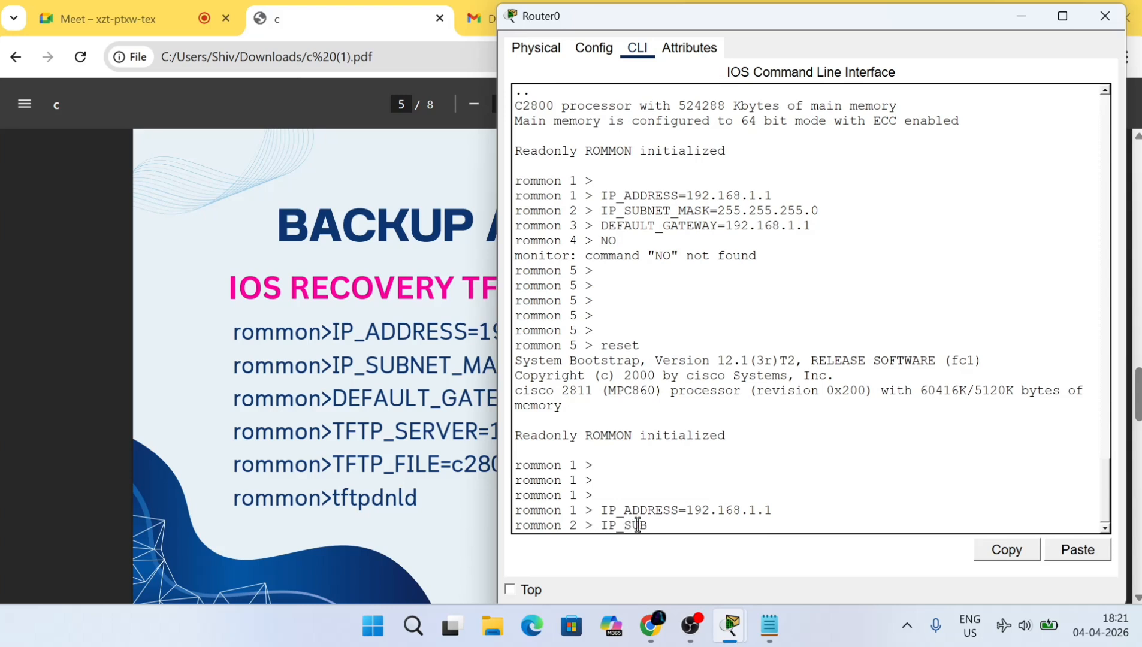
type("NET_MASK=255.255.255")
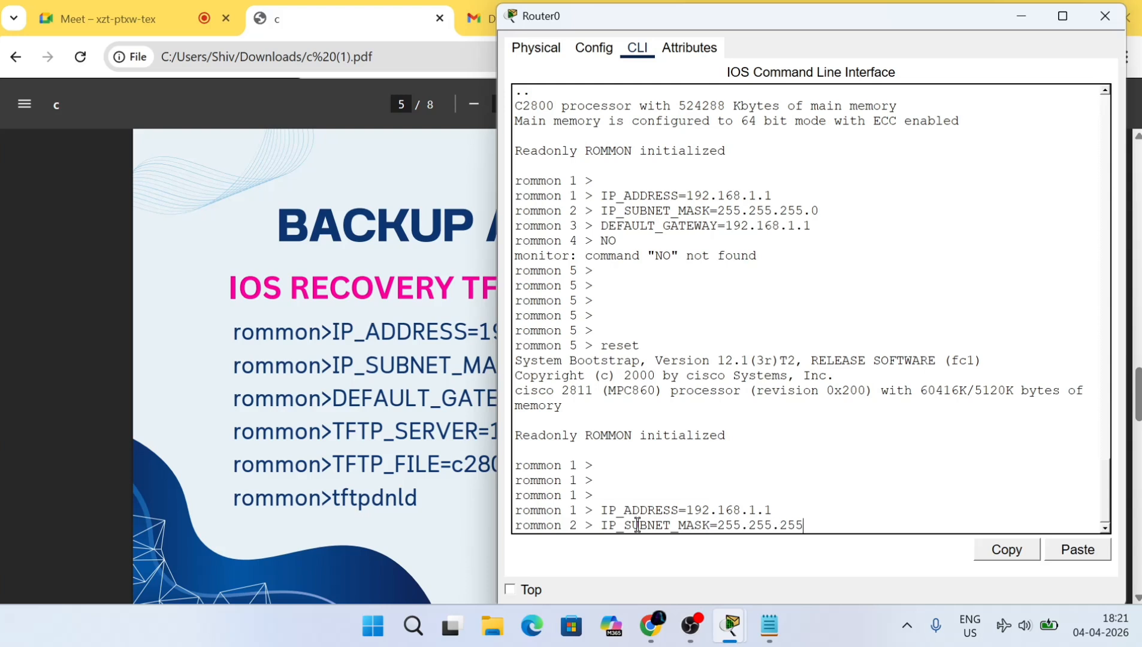
type(".0")
key("Return")
Enter DEAFULT_GATEWAY=192.168.1.10 and TFTP_SERVER=192.168.1.10 as rommon variables.
type("D")
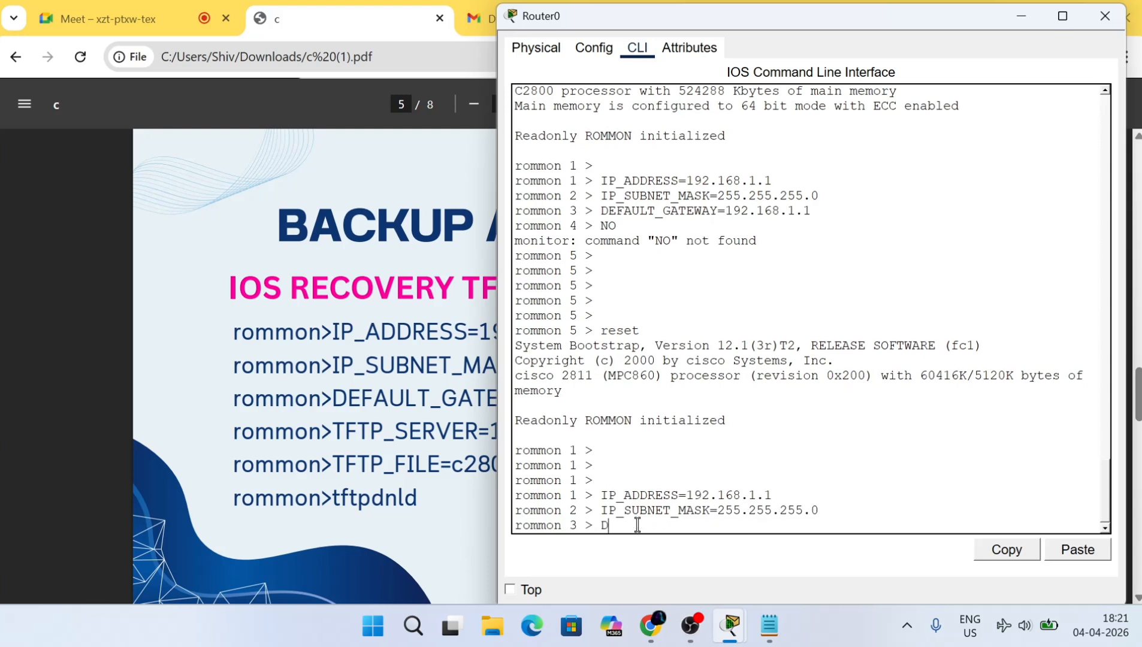
type("EAFULT_GATEWAY=1")
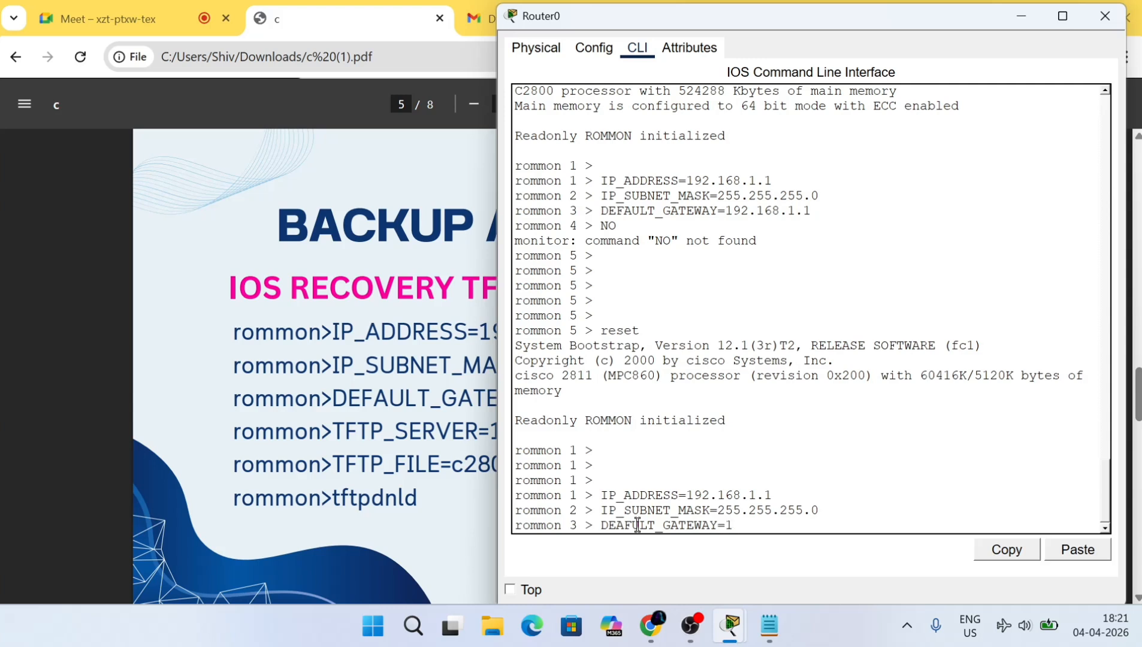
type("92.168.1.10")
key("Return")
type("TFTP_SERVER")
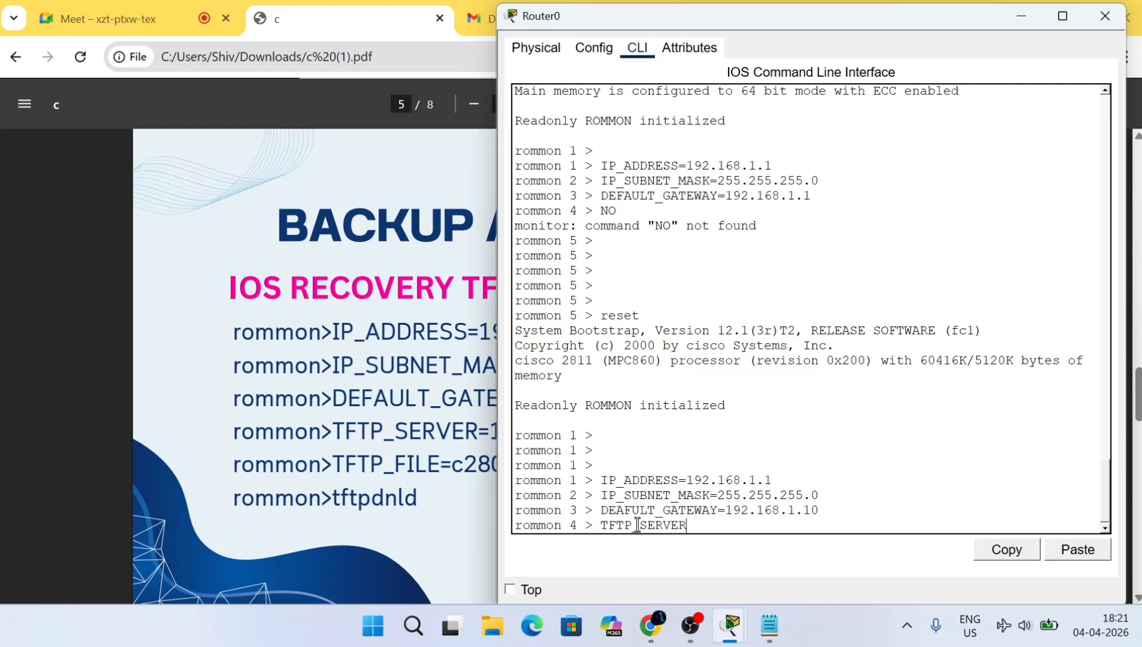
type("=192.1678.1.10")
key("Return")
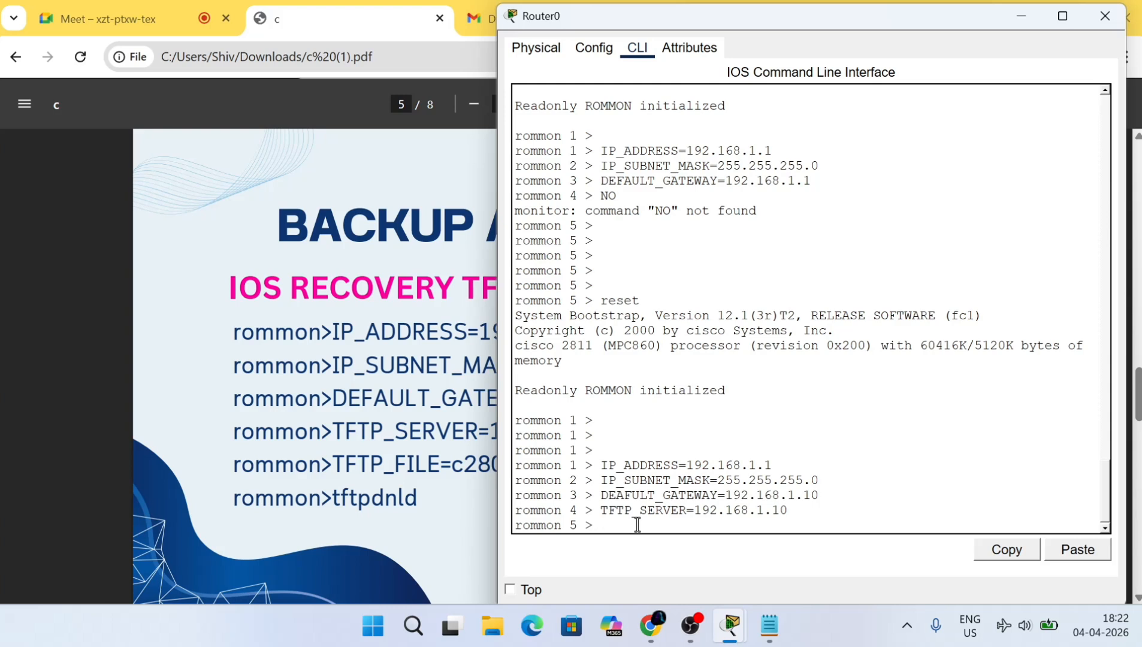
Set TFTP_FILE=2800nm-advipservicesk9-mz.151-4.M4.bin in rommon, copying the image file name from the Notepad note.
type("TFTP_FILE=")
left_click(769, 628)
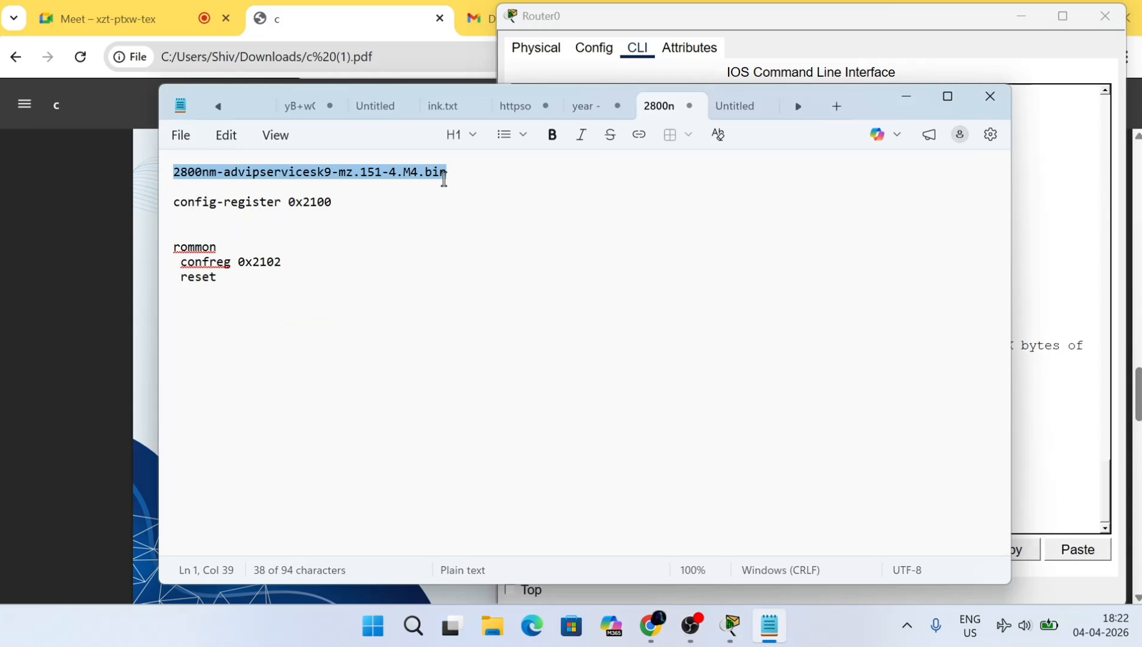
left_click(453, 177)
left_click_drag(453, 177, 174, 171)
key("super+c")
left_click(1043, 508)
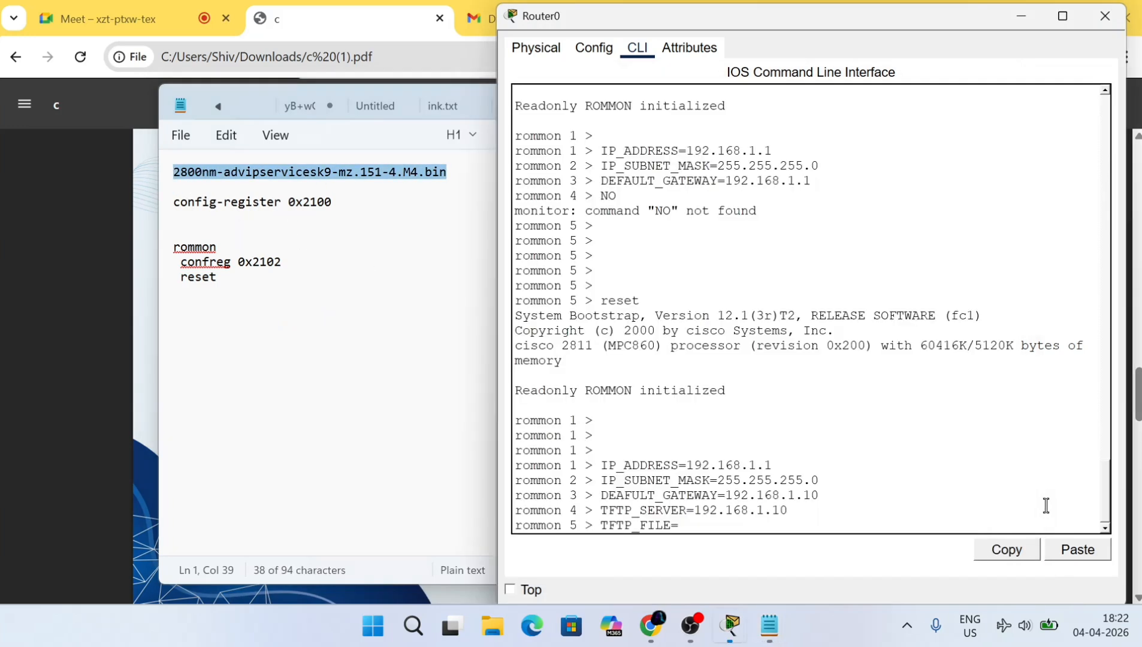
right_click(746, 521)
left_click(790, 557)
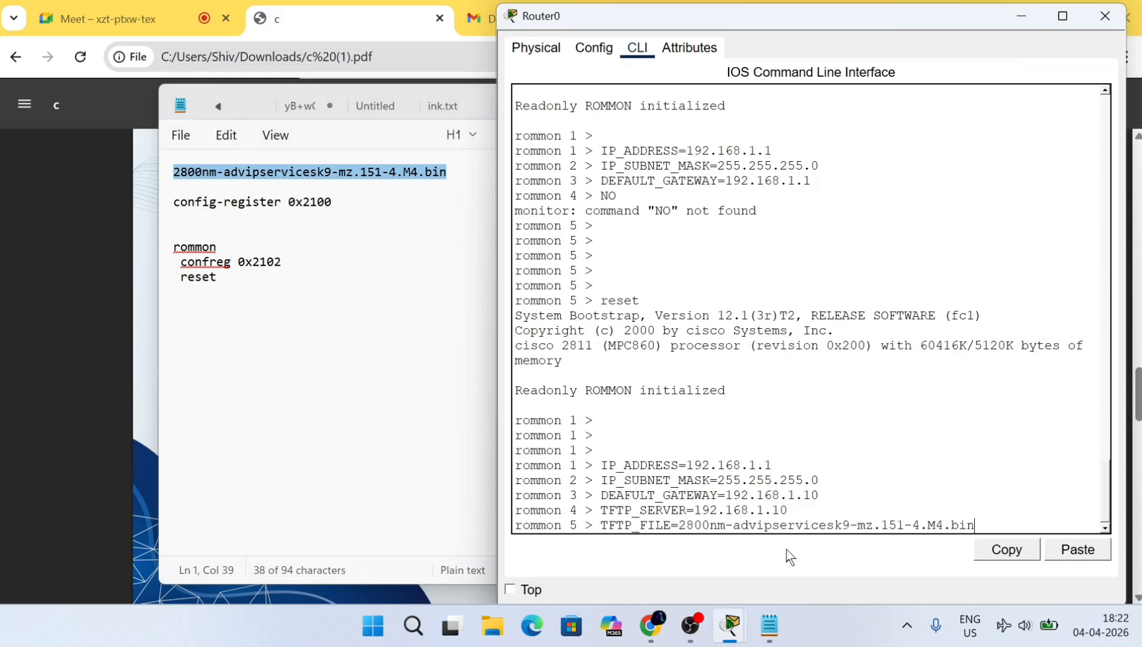
key("Return")
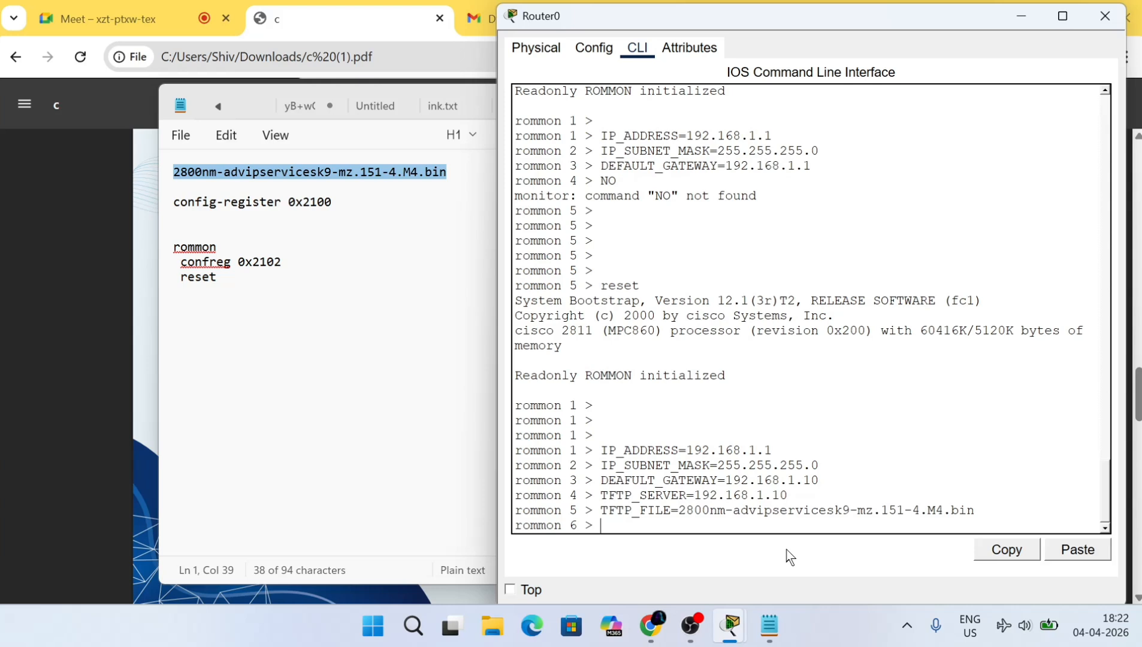
Try to download the IOS image with tftpdnld and review the command's output against the entered variables.
type("tftpdnld")
key("Return")
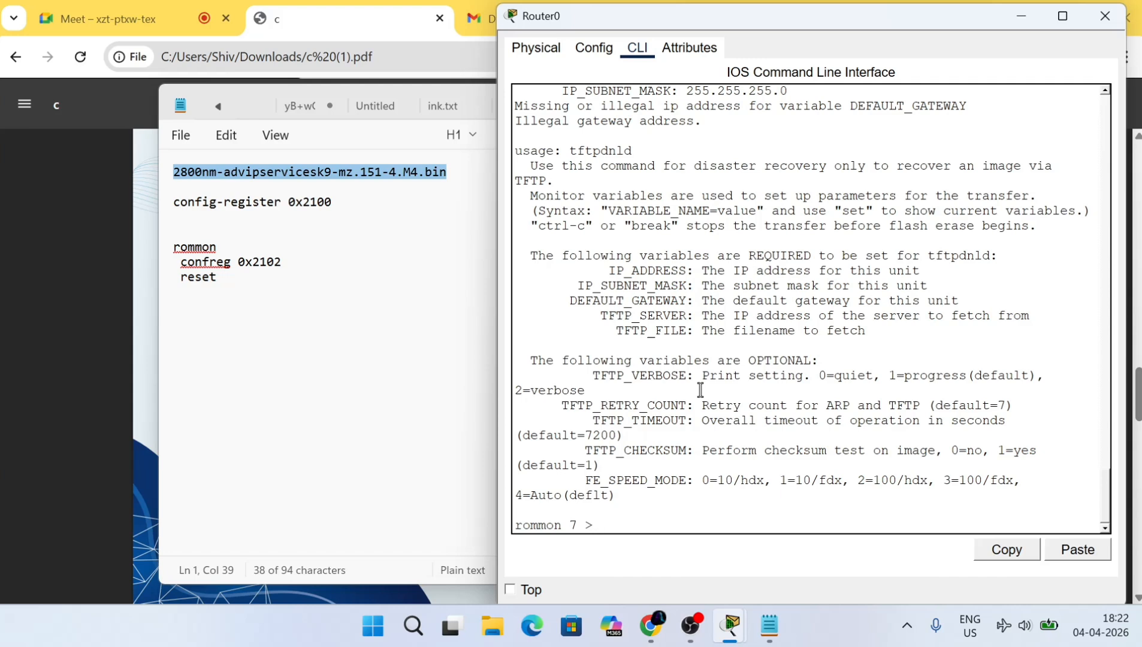
scroll(700, 390, "up", 3)
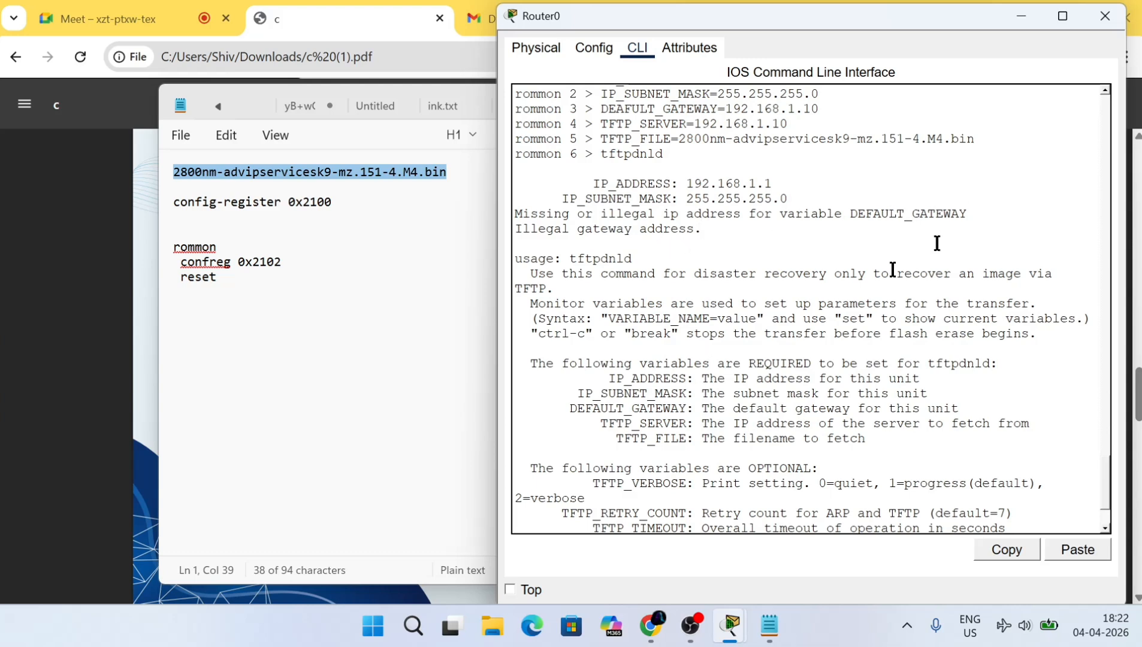
Compare the recovery slide in Chrome with the variables entered in Router0's CLI, checking the spelling of the default gateway variable.
left_click(407, 444)
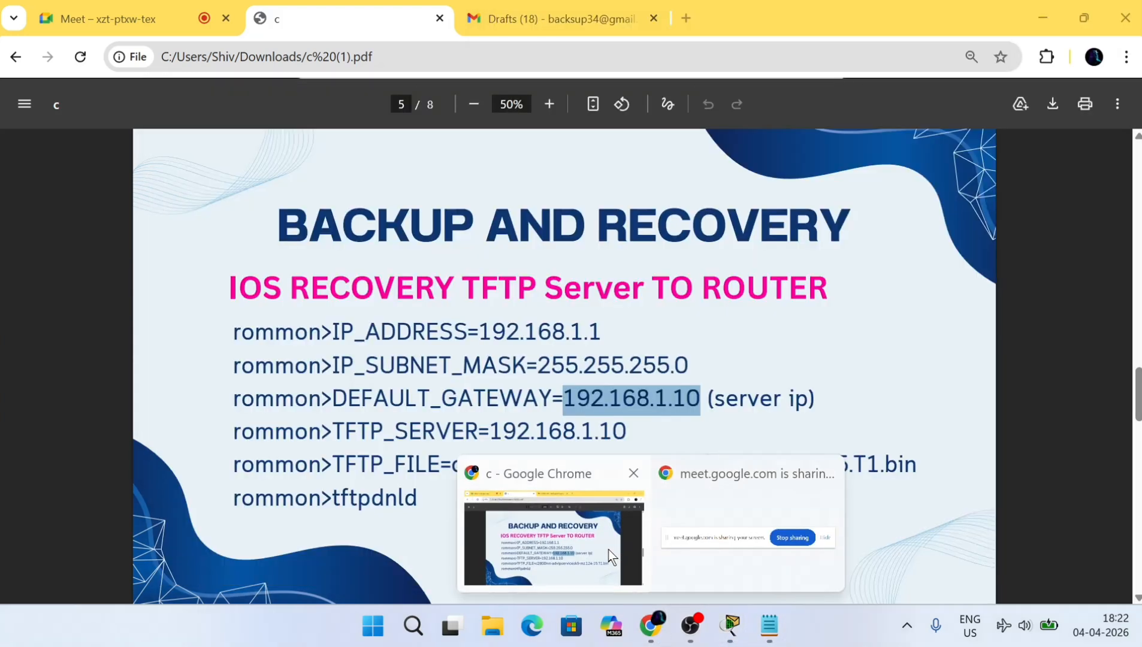
left_click(542, 554)
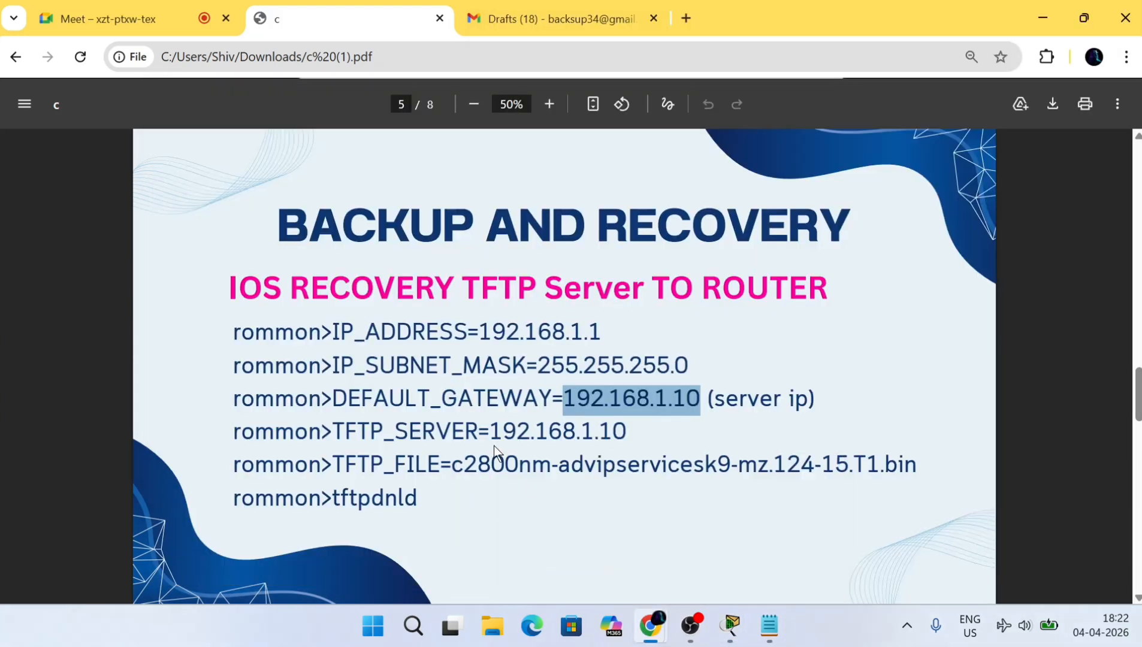
mouse_move(731, 626)
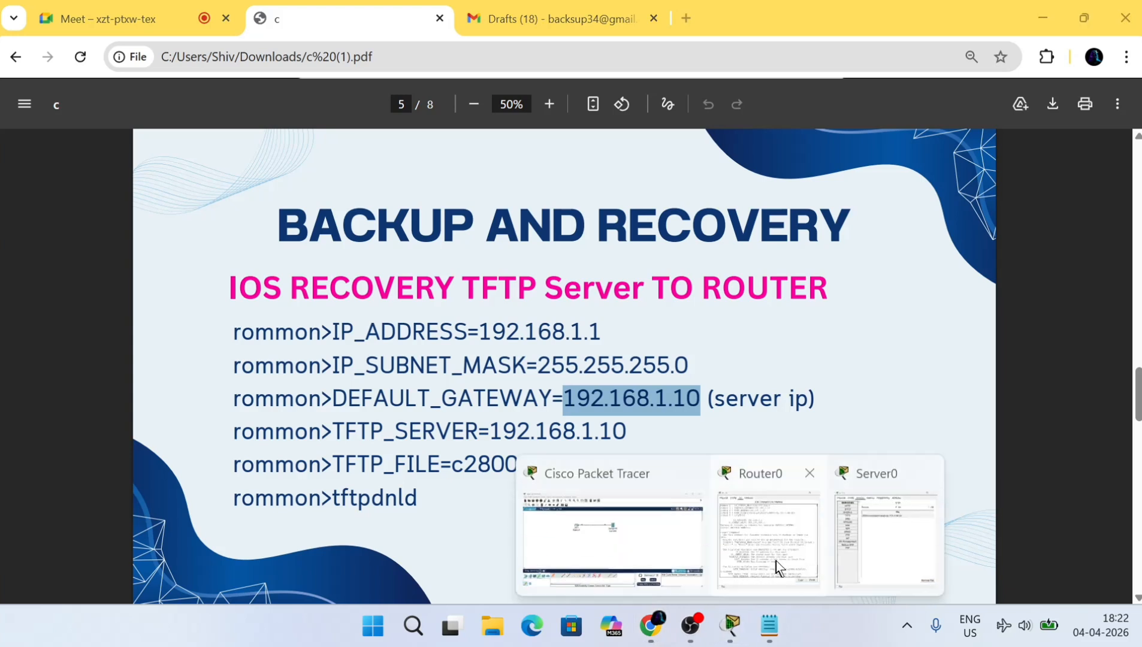
left_click(801, 558)
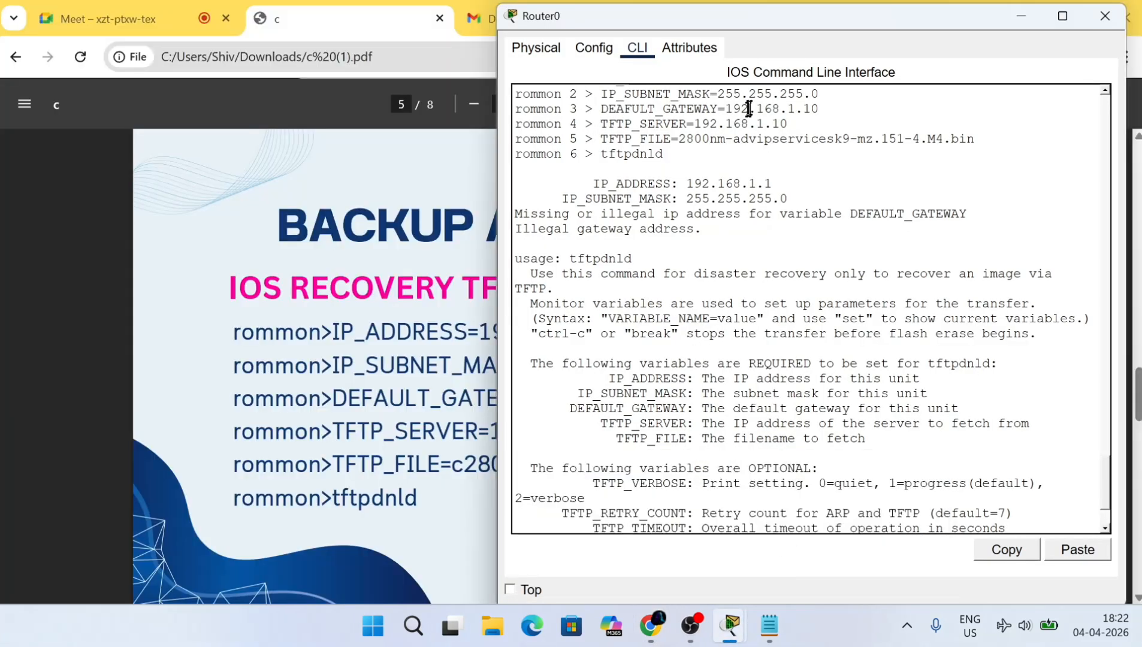
left_click_drag(781, 17, 850, 32)
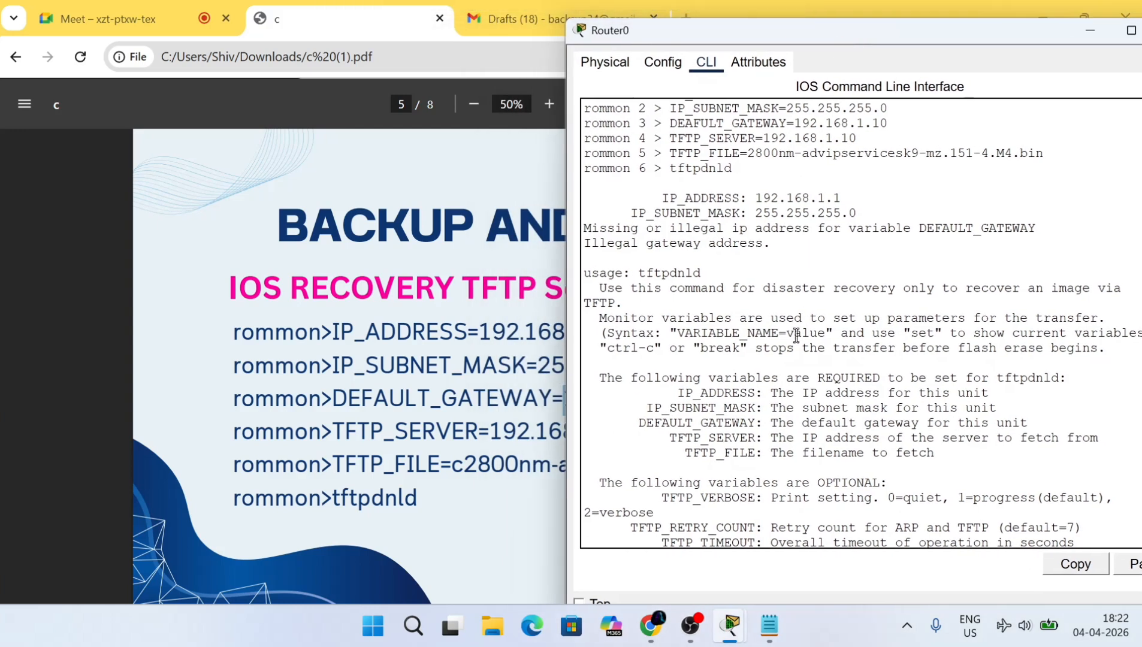
scroll(795, 336, "up", 1)
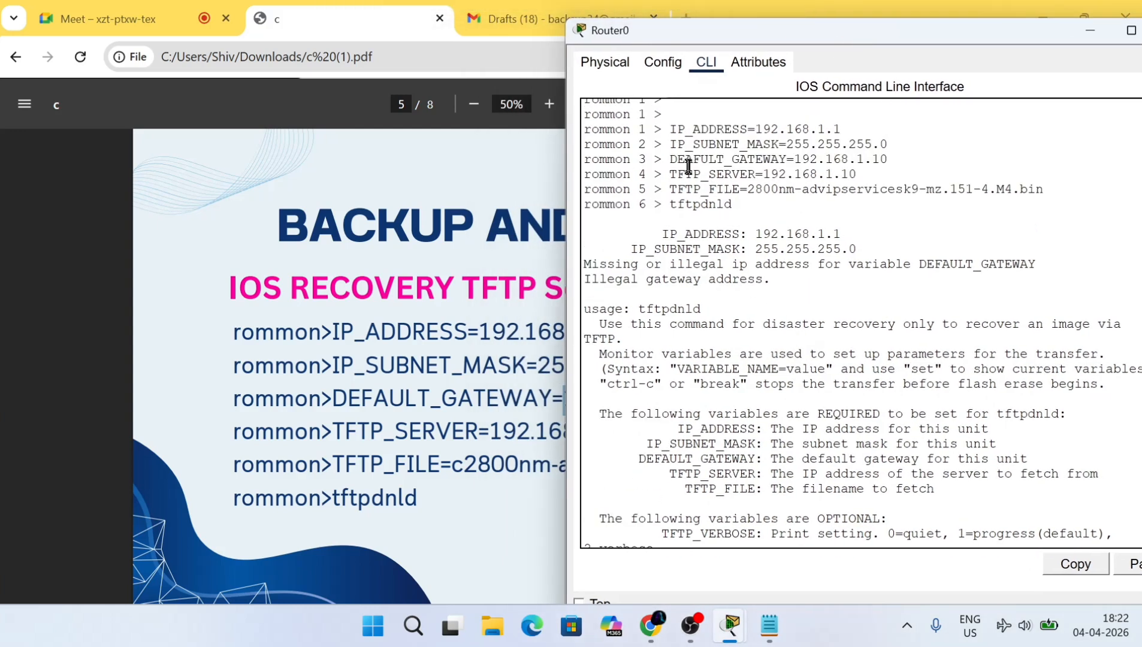
left_click_drag(670, 157, 784, 157)
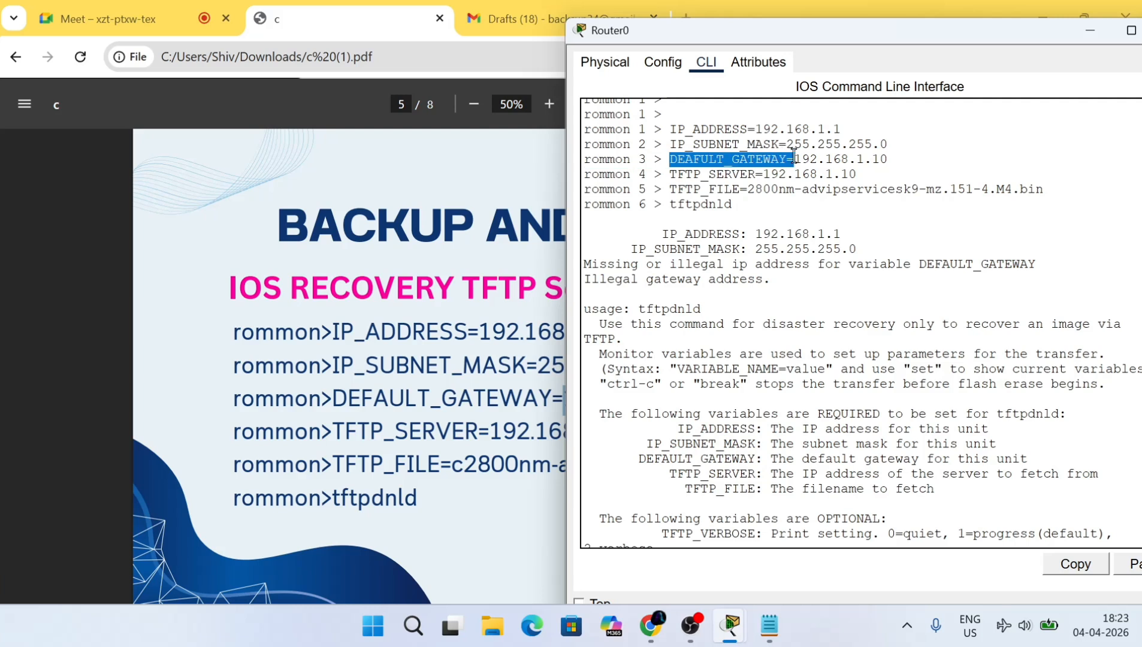
left_click(723, 172)
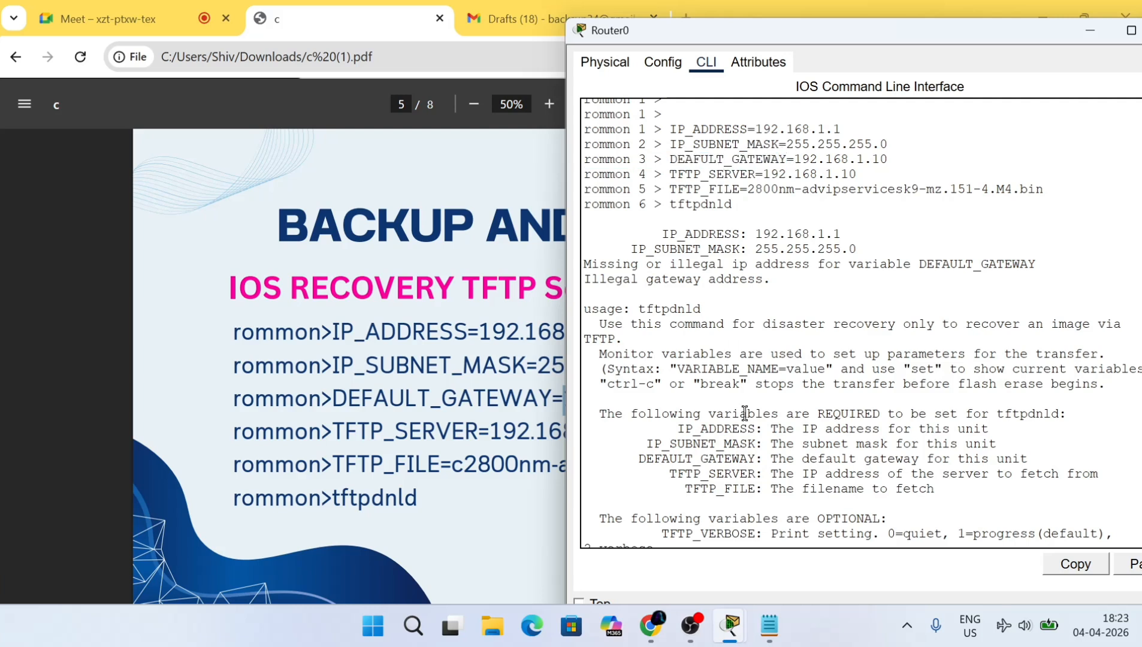
Re-enter IP_ADDRESS=192.168.1.1 and IP_SUBNET_MASK=255.255.255.0 at the current rommon prompt.
scroll(745, 413, "down", 4)
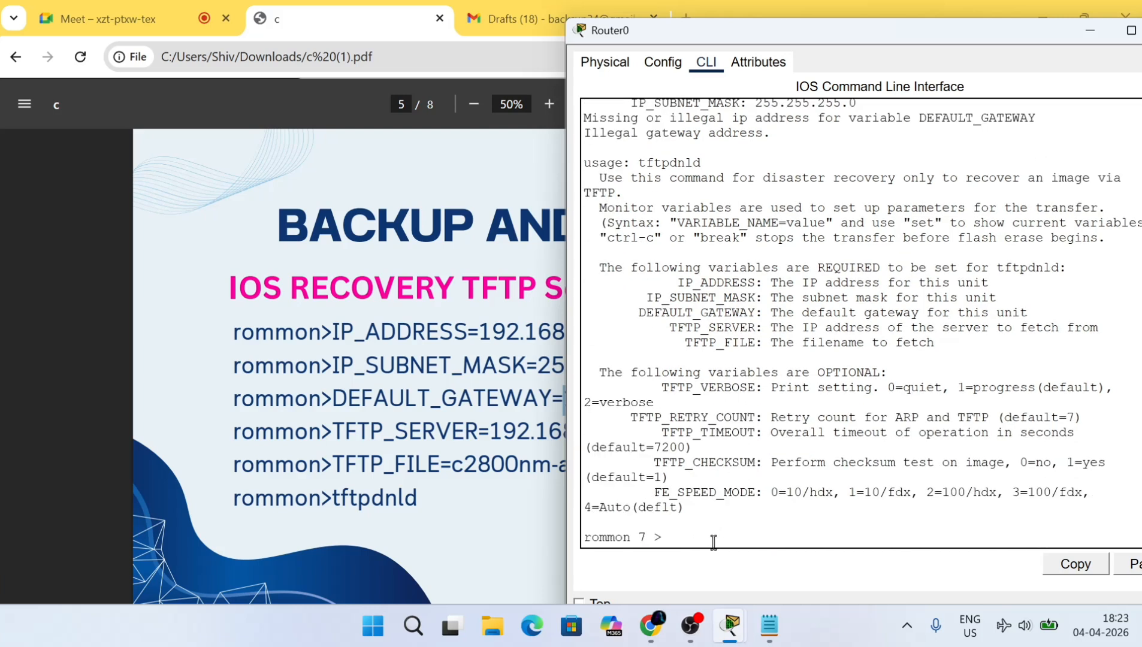
type("IP")
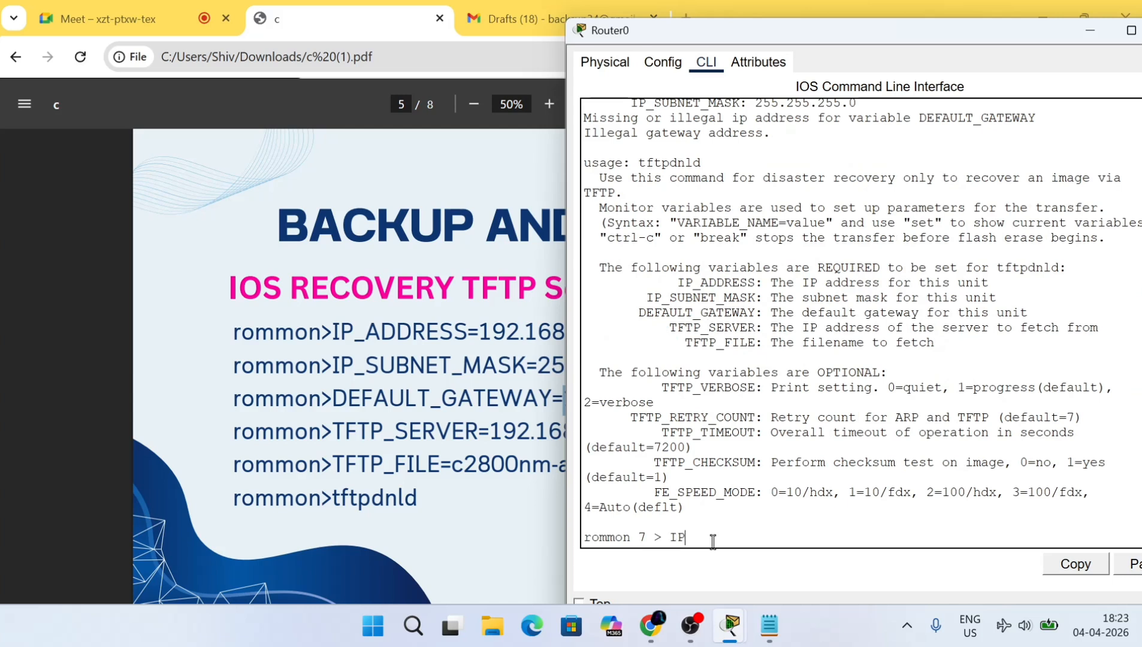
type("_ADDRESS=192.1")
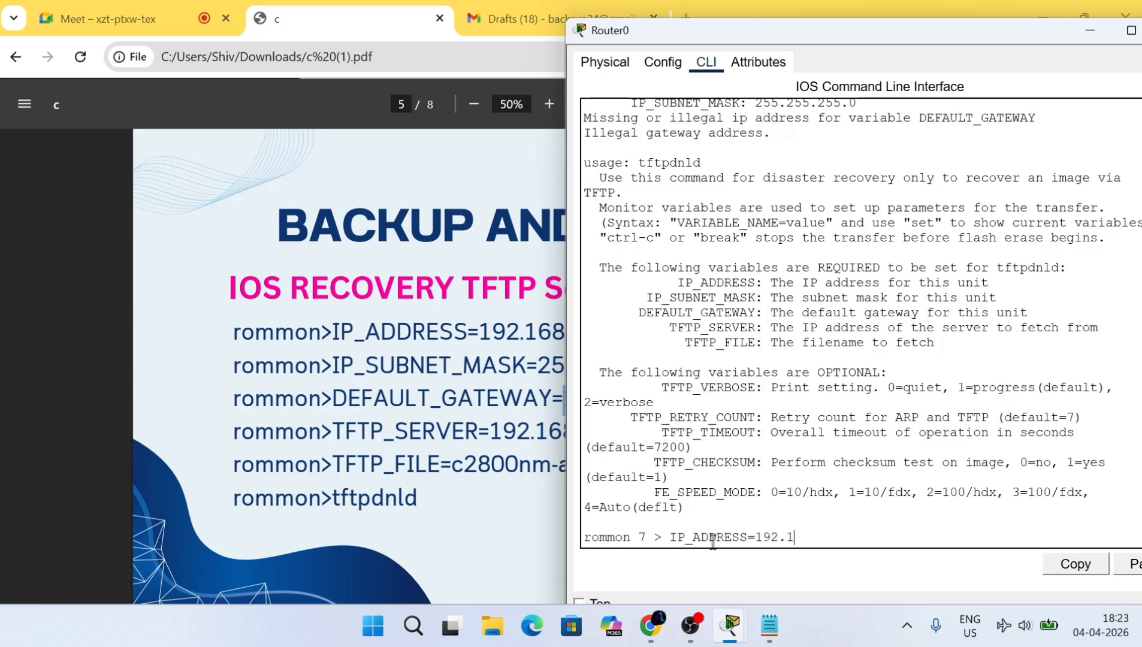
type("68.1.1")
key("Return")
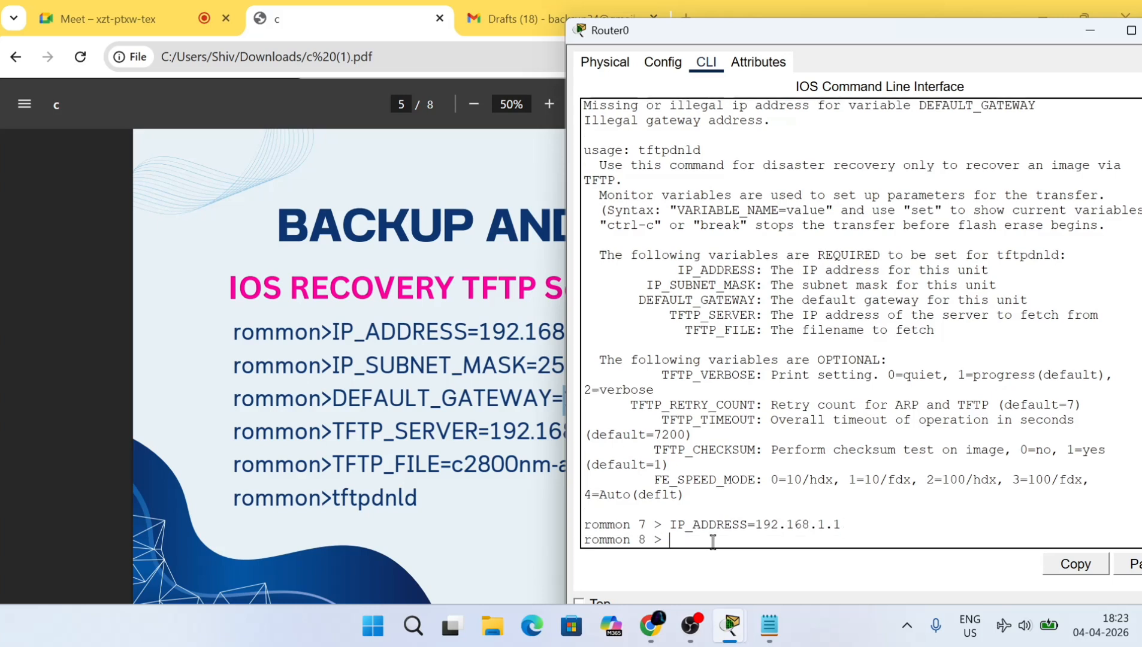
type("IP_SUBNET")
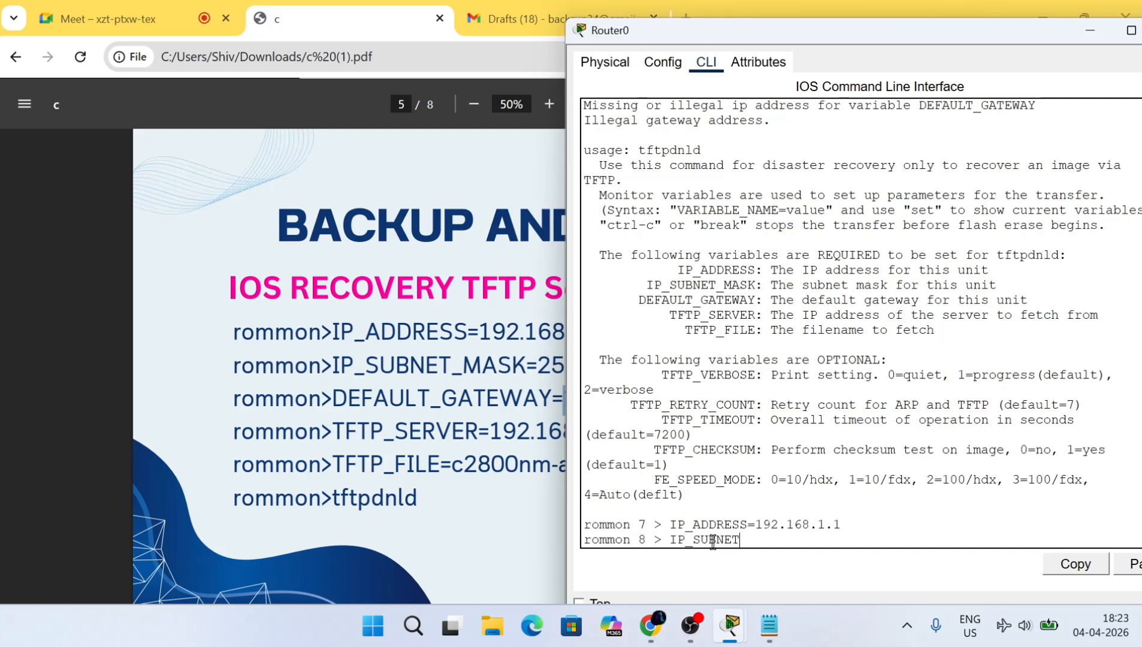
type("_MASK=255.255.255.0")
key("Return")
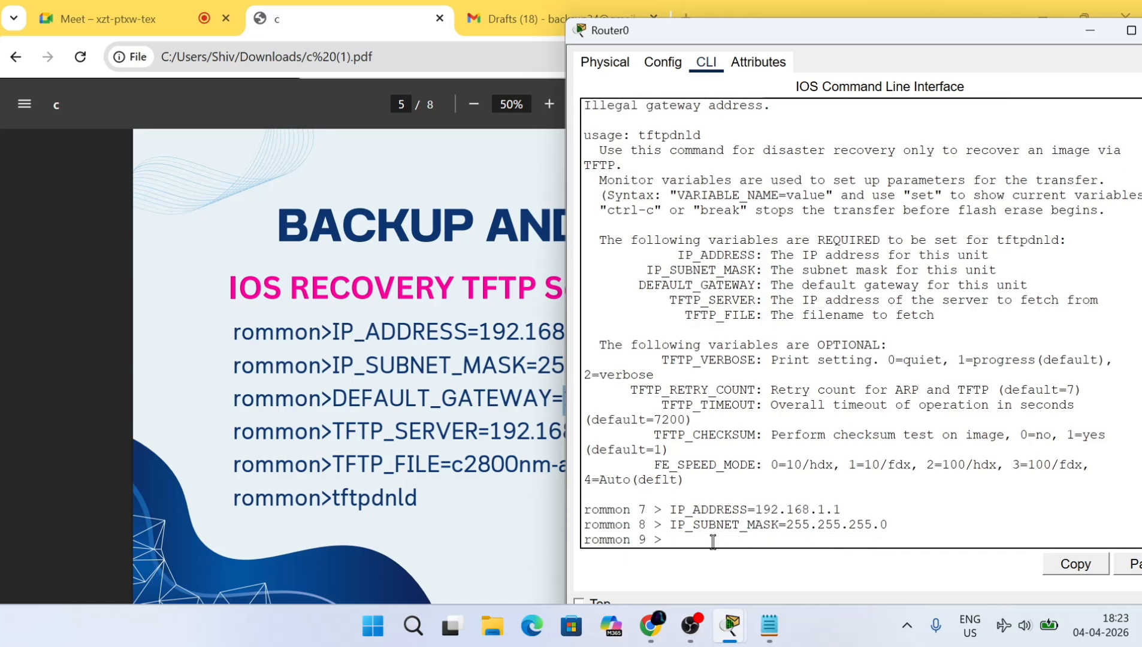
Set the rommon variables DEFAULT_GATEWAY=192.168.1.10 and TFTP_SERVER=192.168.1.10.
type("DEFAULT_GATEWAY=")
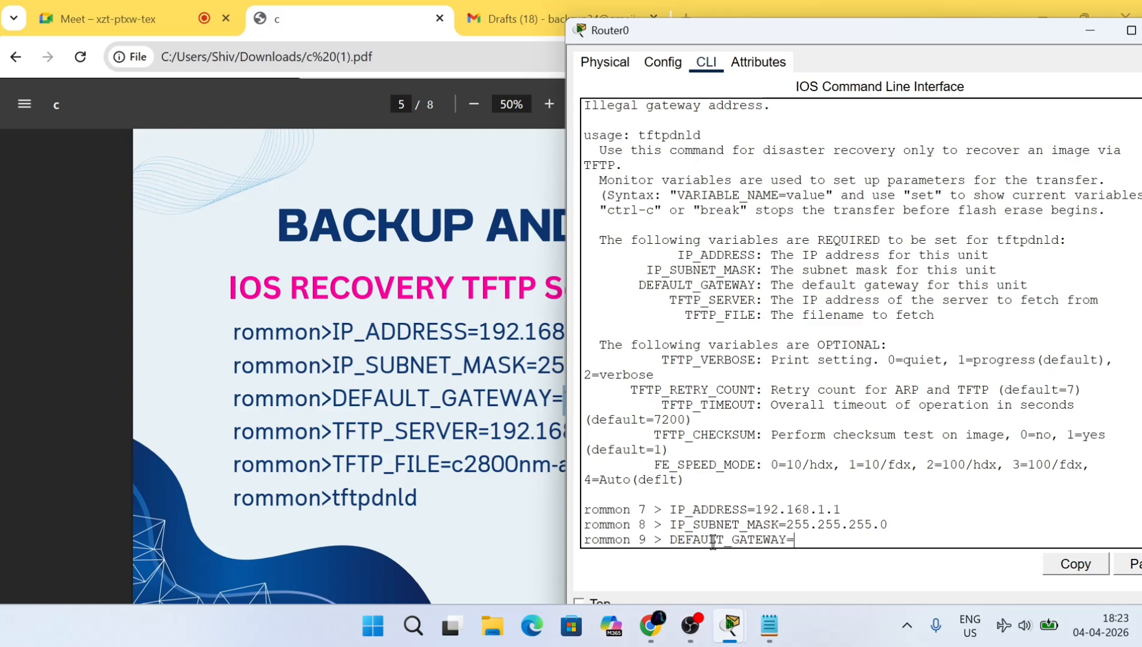
type("192.168.1.10")
key("Return")
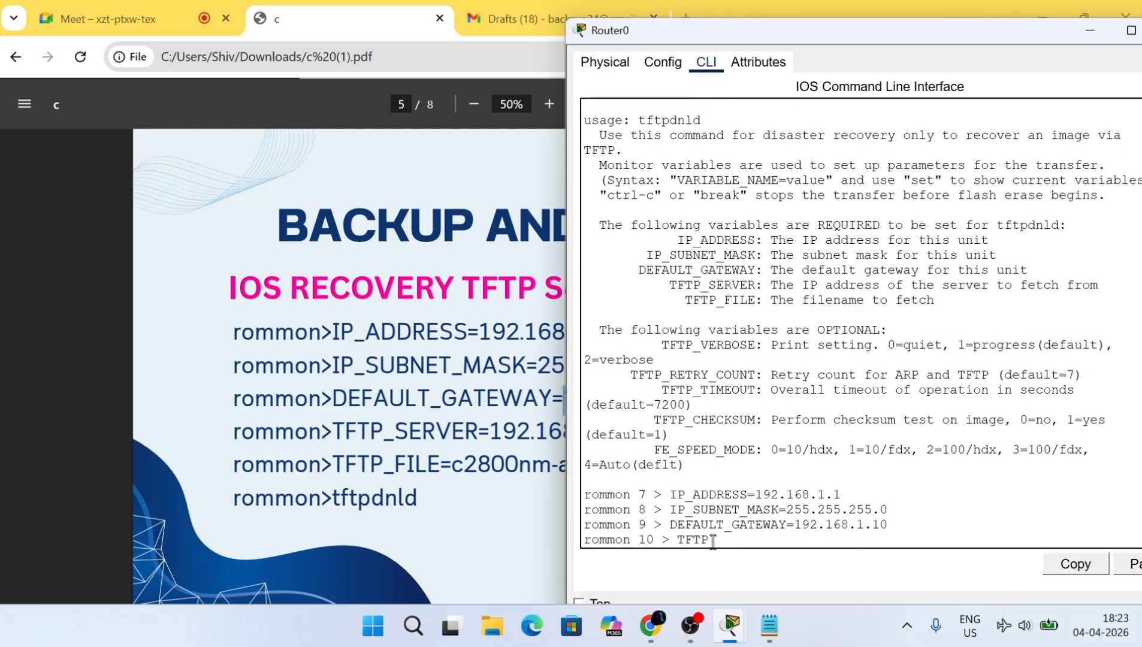
type("TFTP_SERVER=192.168.1.10")
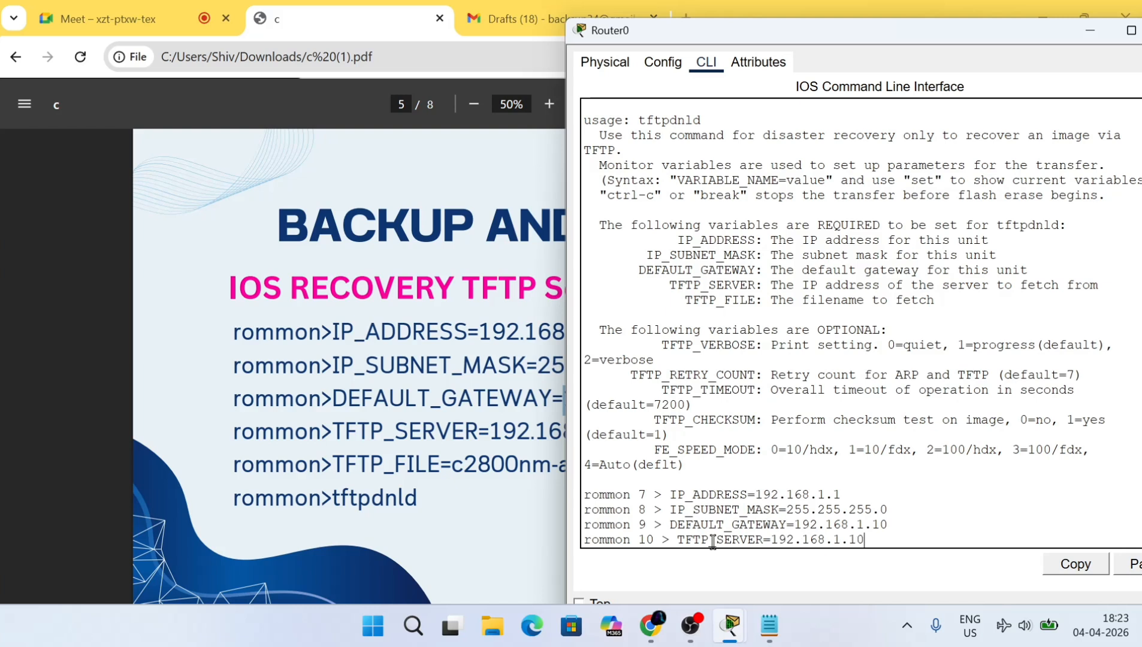
key("Return")
Set the rommon variable TFTP_FILE to the copied image name 2800nm-advipservicesk9-mz.151-4.M4.bin.
type("TFTP")
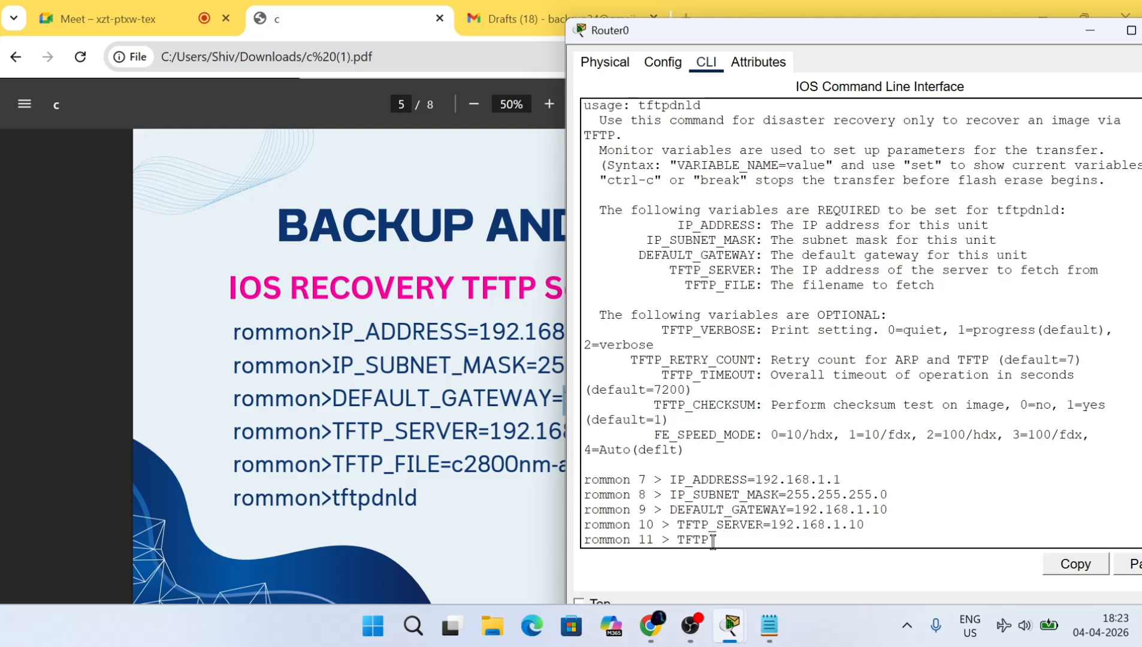
type("_FILE=192.1")
key("BackSpace")
key("BackSpace")
key("BackSpace")
key("BackSpace")
right_click(768, 538)
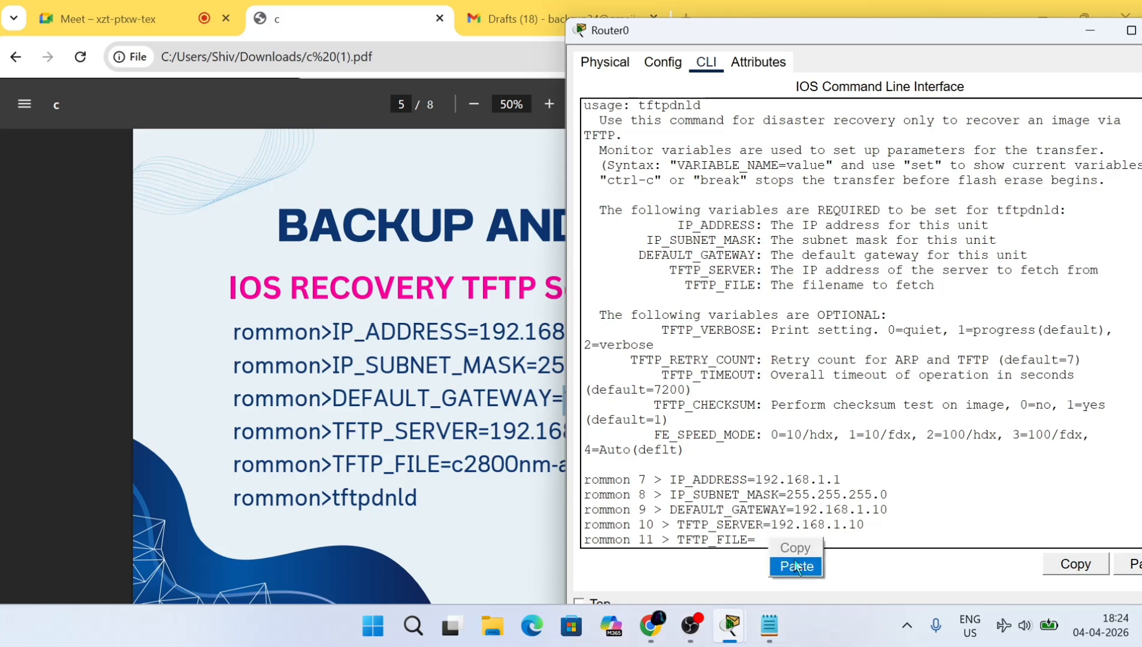
left_click(806, 571)
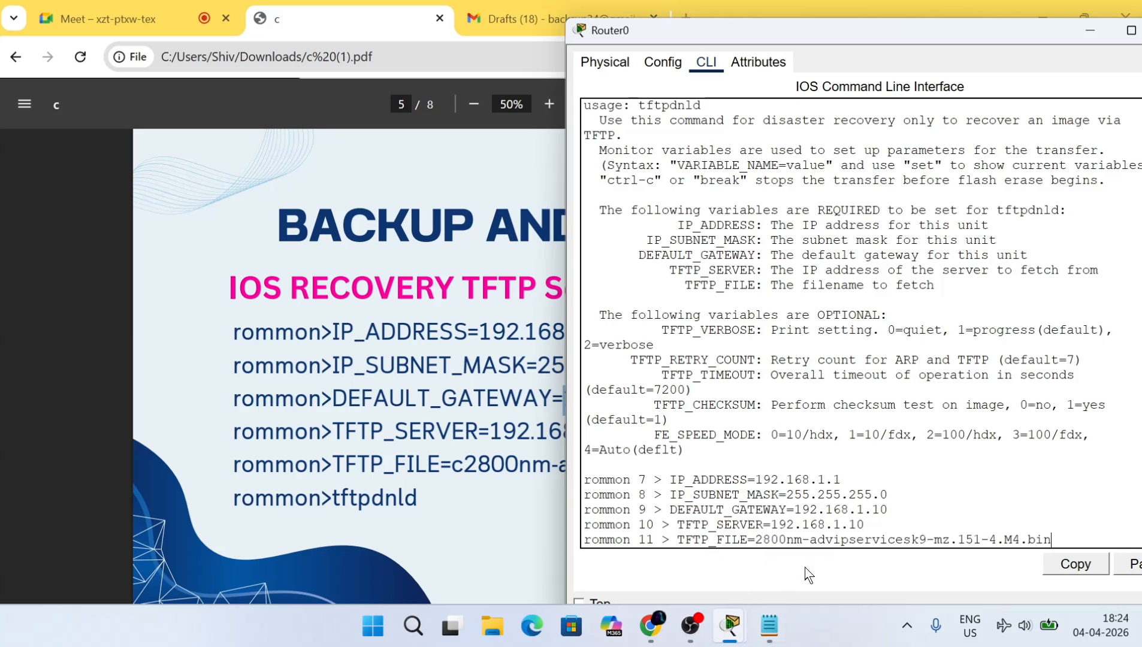
key("Return")
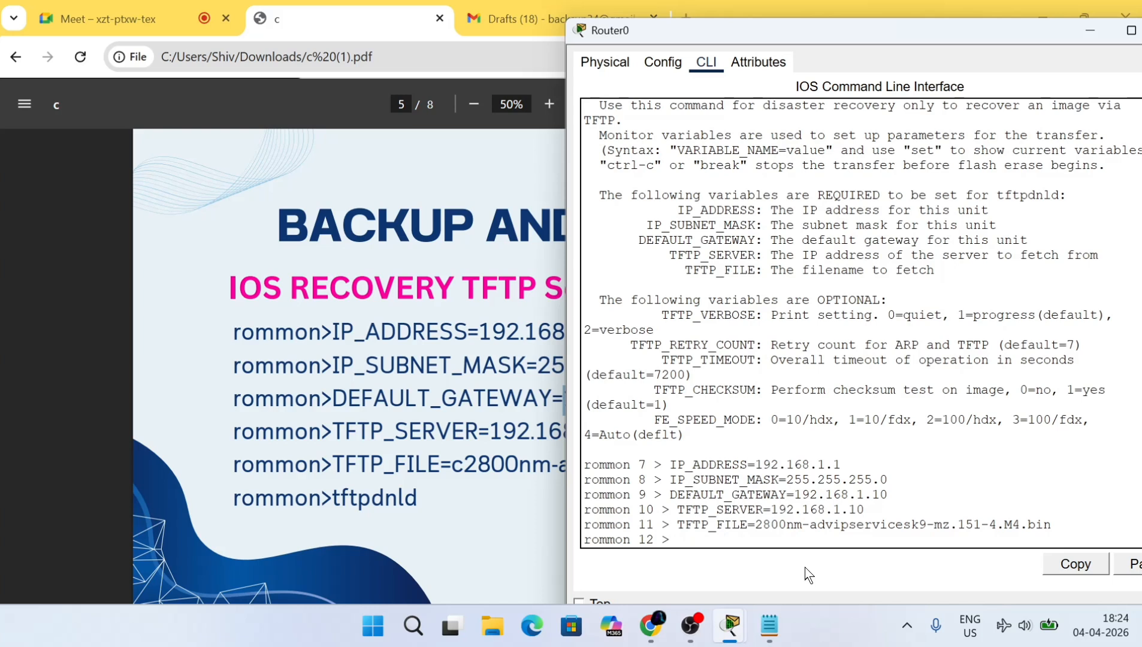
Run tftpdnld at the rommon prompt and accept the flash erase to download the IOS image from the TFTP server.
type("tftpdnld")
key("Return")
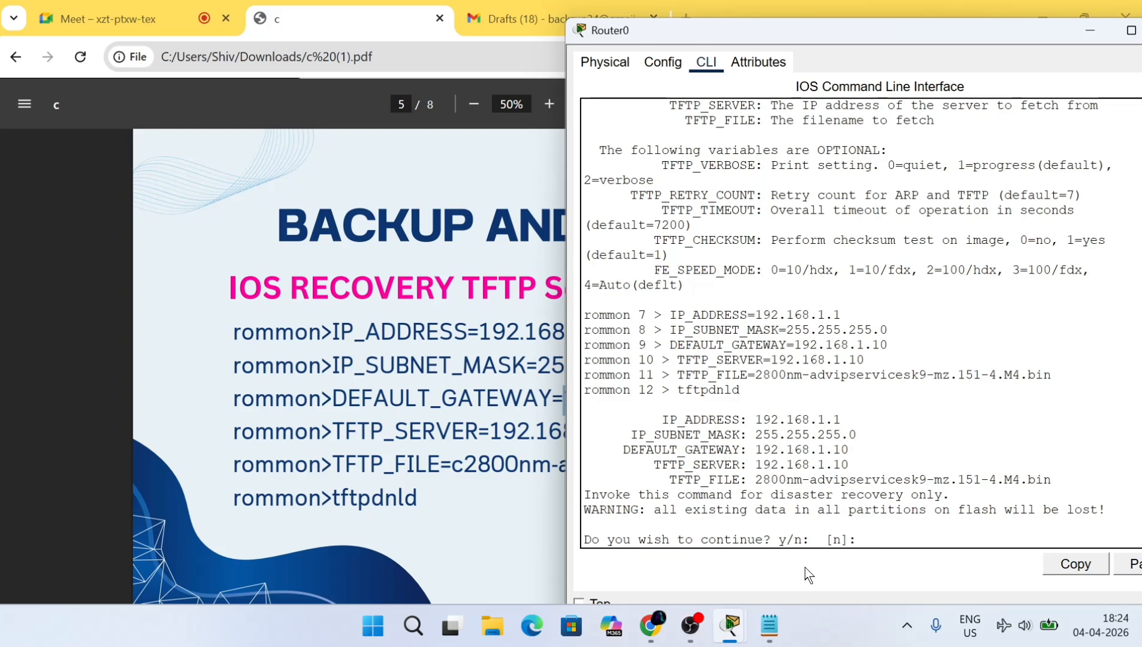
type("y")
key("Return")
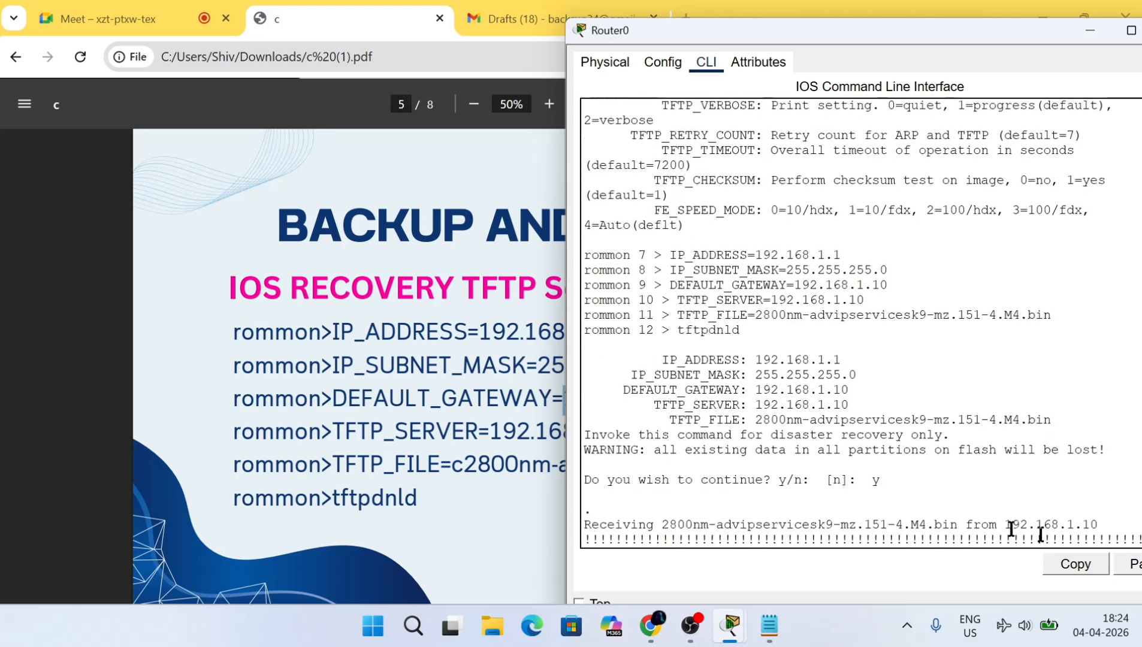
left_click_drag(702, 28, 566, 9)
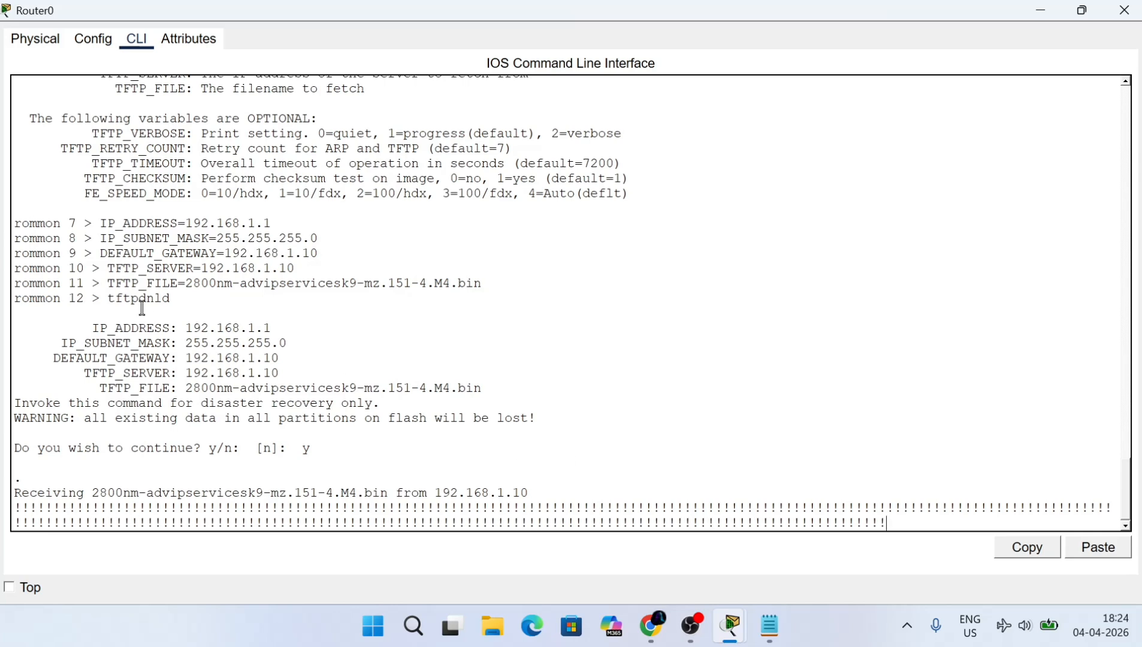
left_click_drag(127, 225, 255, 227)
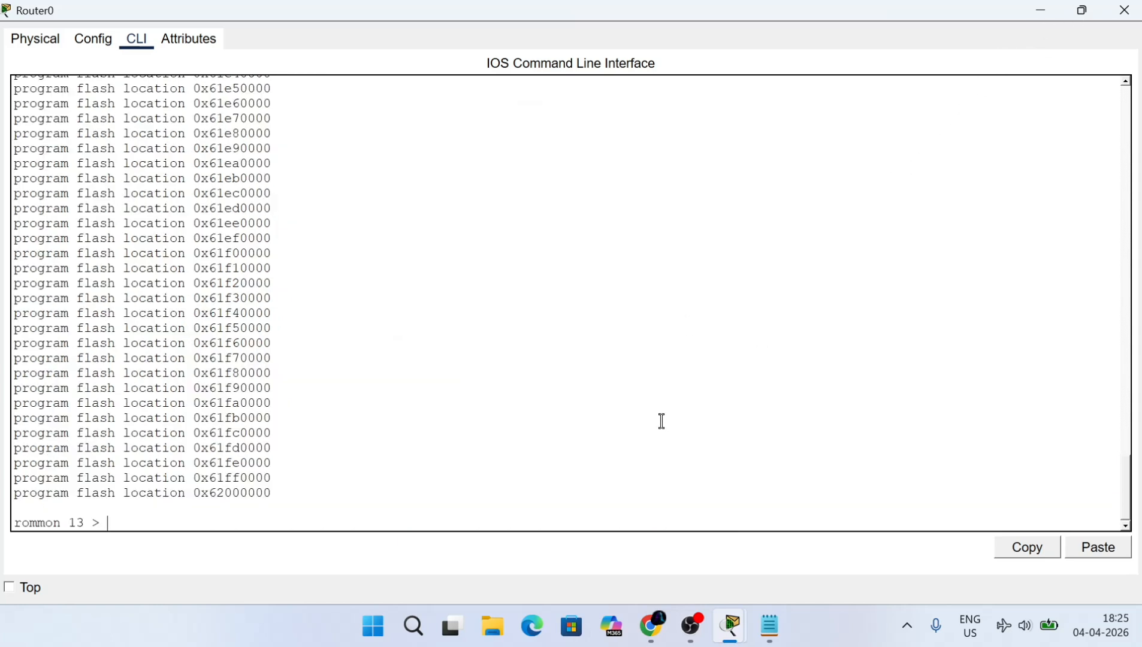
left_click_drag(291, 508, 101, 385)
left_click(136, 520)
Switch to the Notepad notes and copy the command confreg 0x2102.
left_click(778, 629)
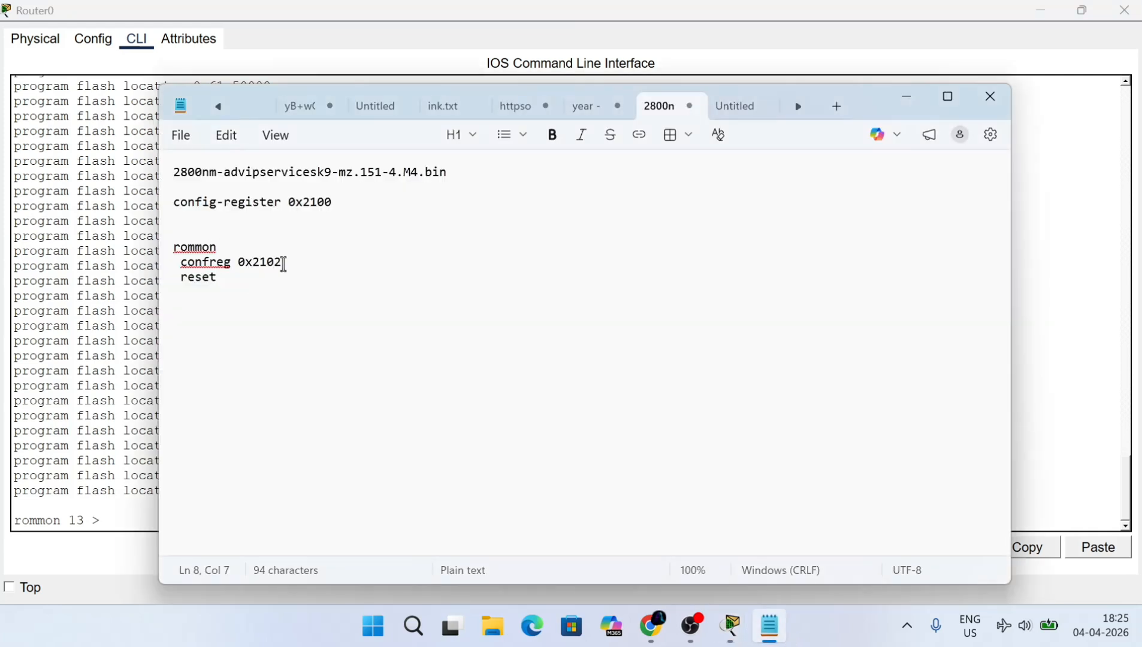
double_click(279, 264)
left_click_drag(213, 259, 185, 262)
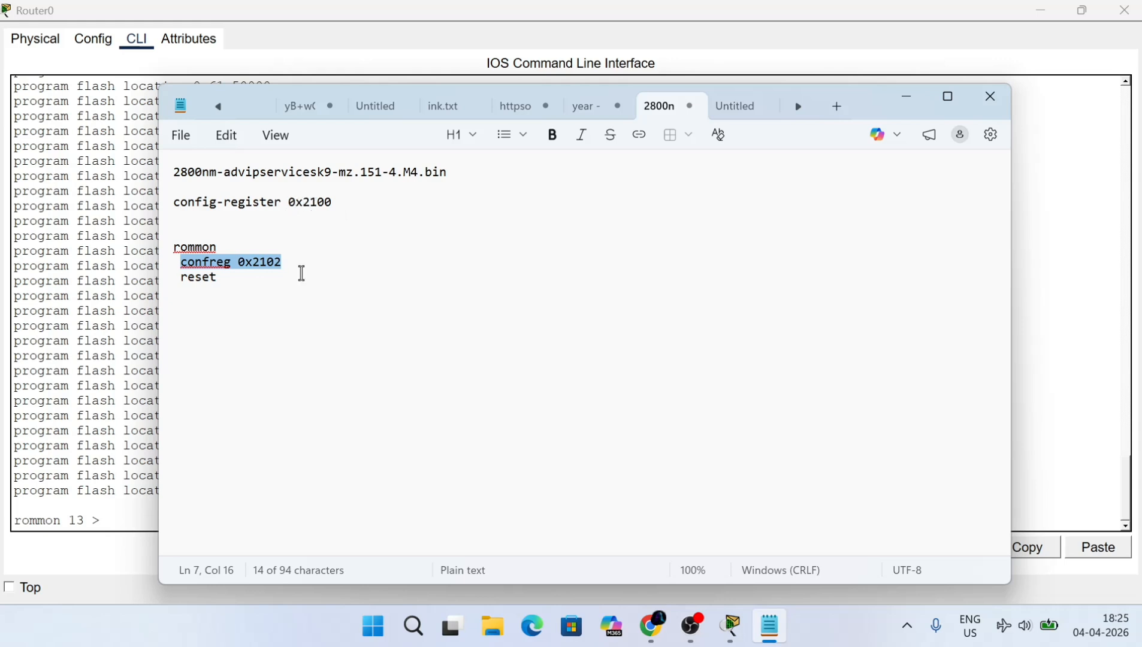
left_click_drag(336, 201, 299, 204)
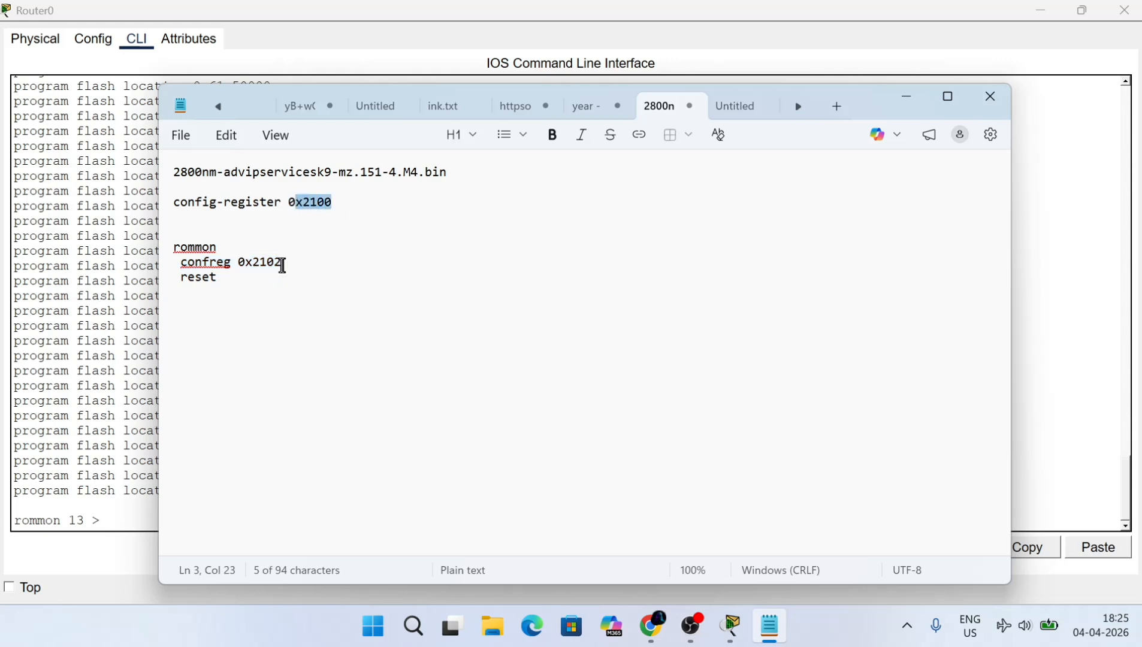
left_click_drag(279, 262, 186, 268)
key("super+c")
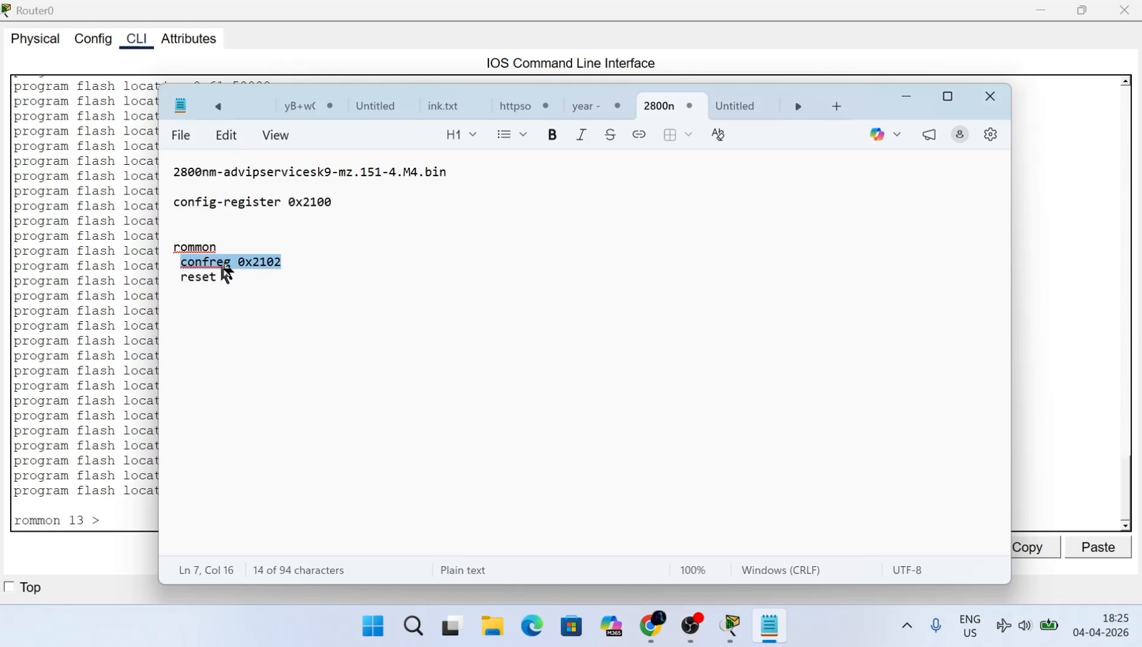
Run the copied confreg 0x2102 at Router0's rommon prompt and restart the router with reset.
left_click(139, 517)
right_click(139, 518)
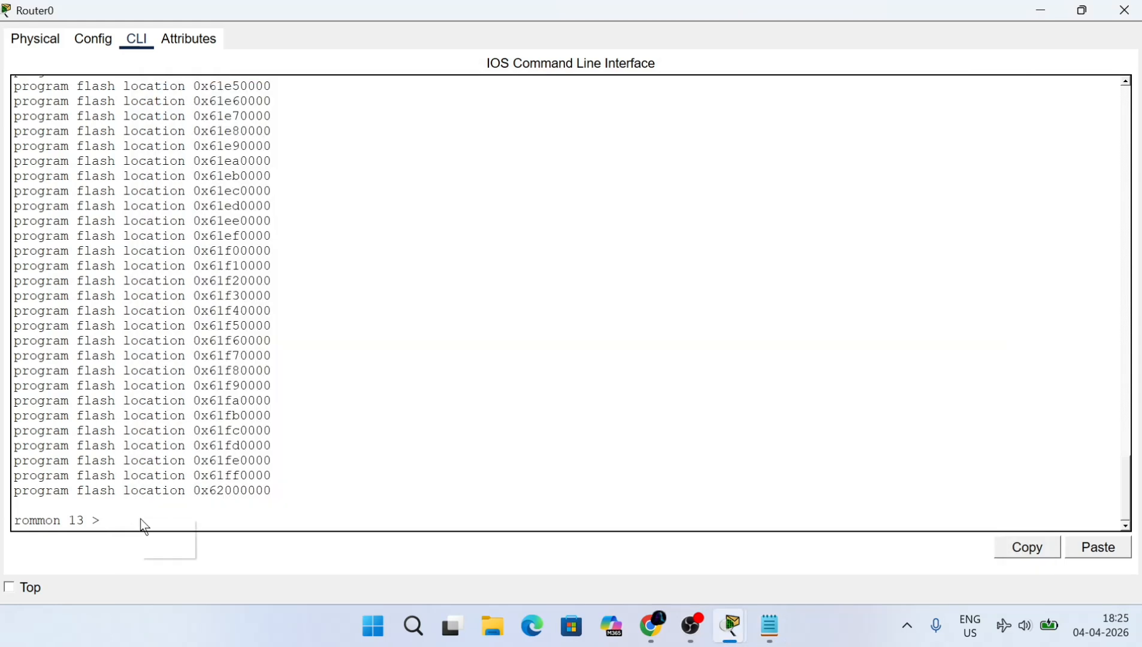
left_click(173, 548)
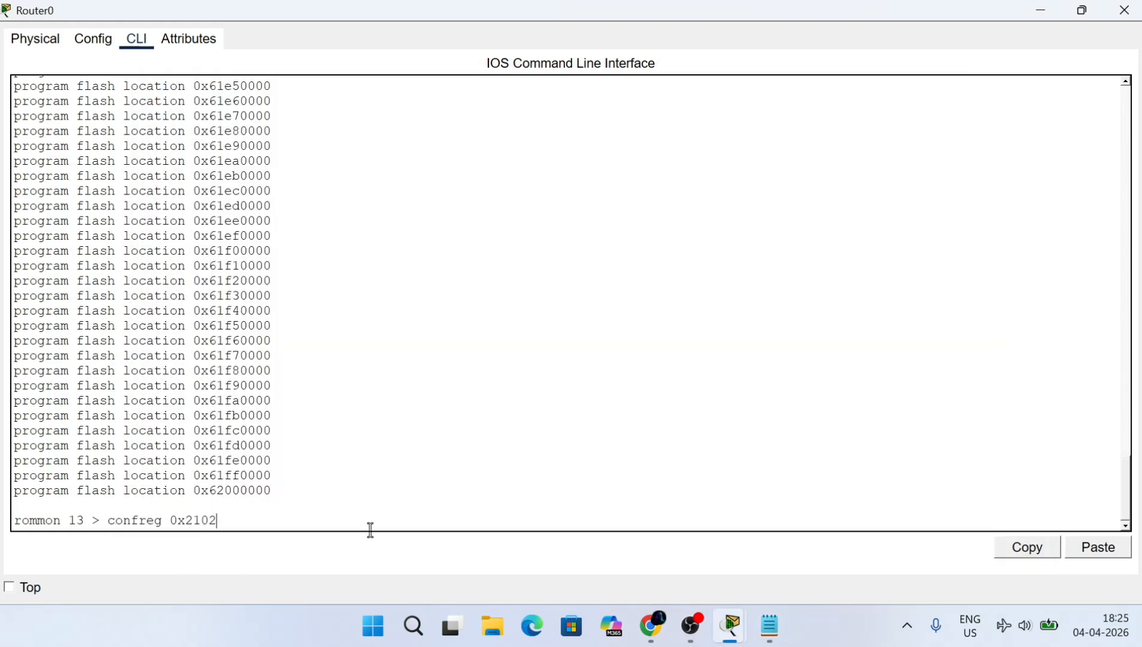
key("Left")
key("Left")
key("Left")
key("Left")
key("Left")
key("Left")
key("Left")
key("Left")
key("Left")
key("Left")
key("Left")
key("Return")
type("rese")
key("Return")
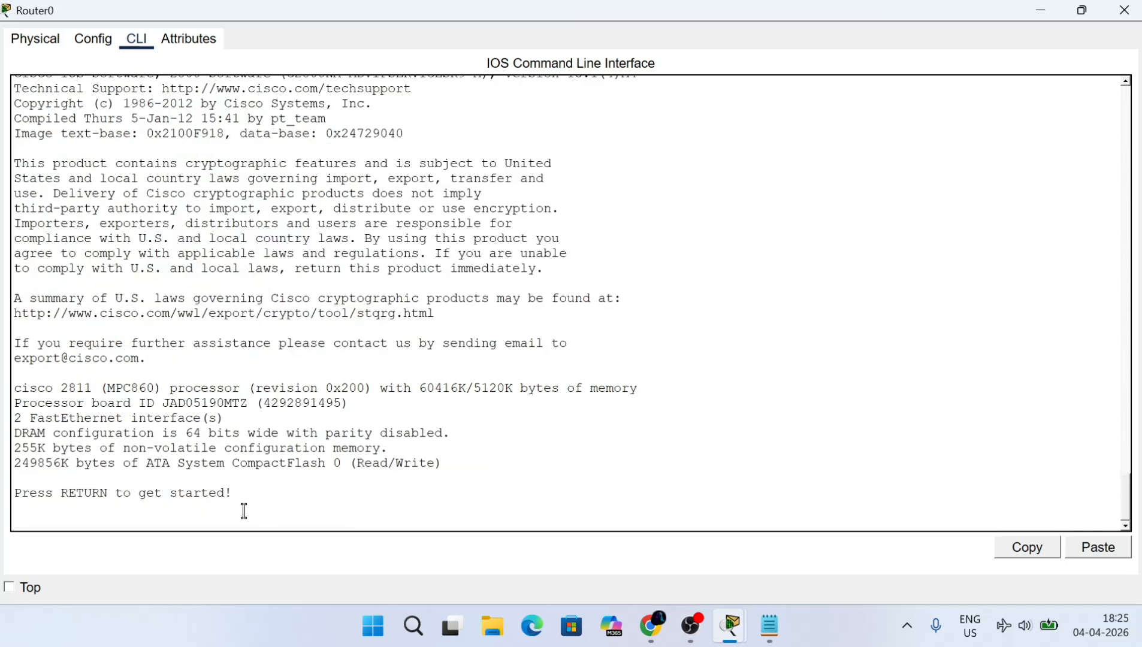
Start the CLI session on the rebooted router and enter privileged EXEC mode with en.
key("Return")
type("en")
key("Return")
key("Return")
key("Return")
key("Return")
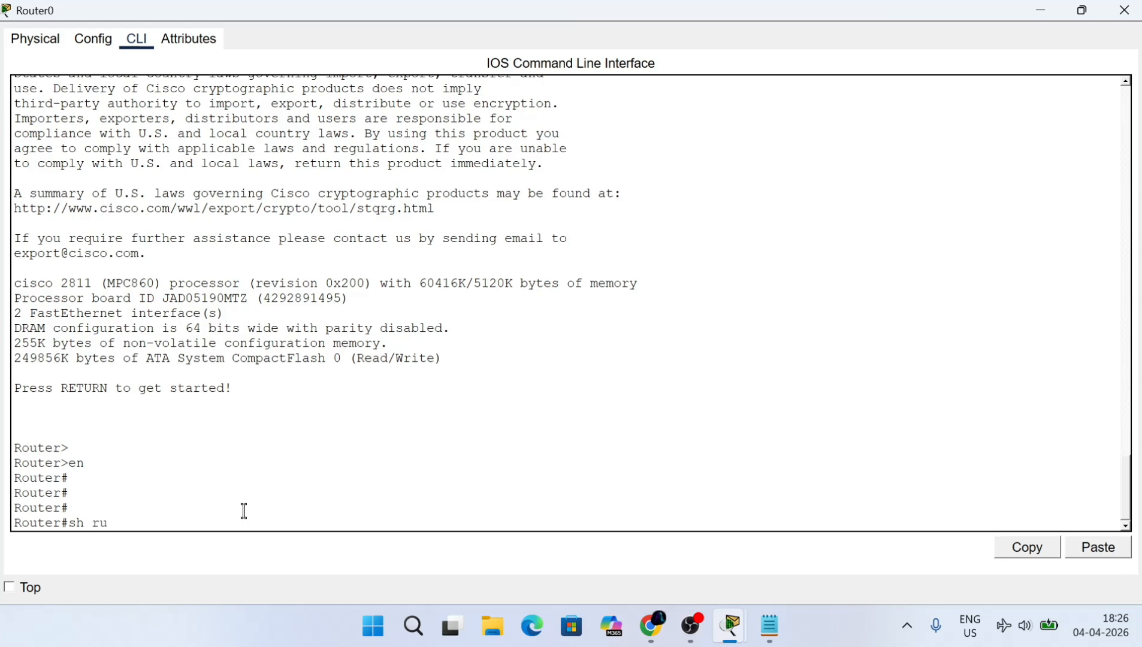
Show the running configuration and page to the FastEthernet0/0 and FastEthernet0/1 sections to check their addressing.
type("sh run")
key("Tab")
key("Return")
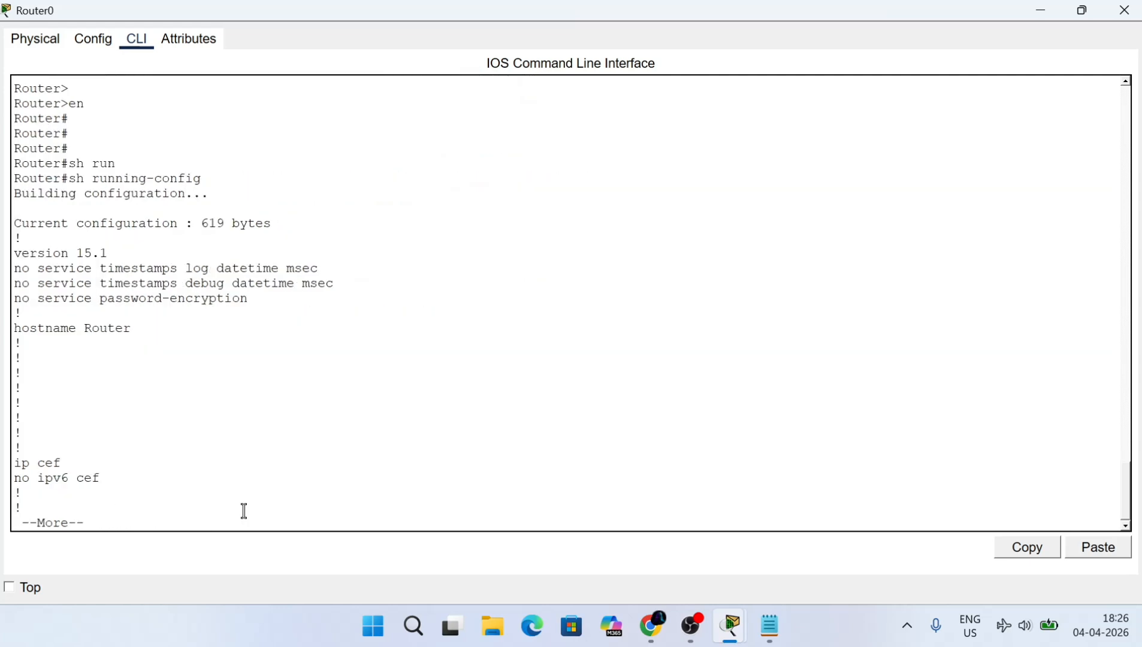
key("space")
key("Return")
key("Return")
key("Return")
key("Return")
key("Return")
key("Return")
key("Return")
key("Return")
key("Return")
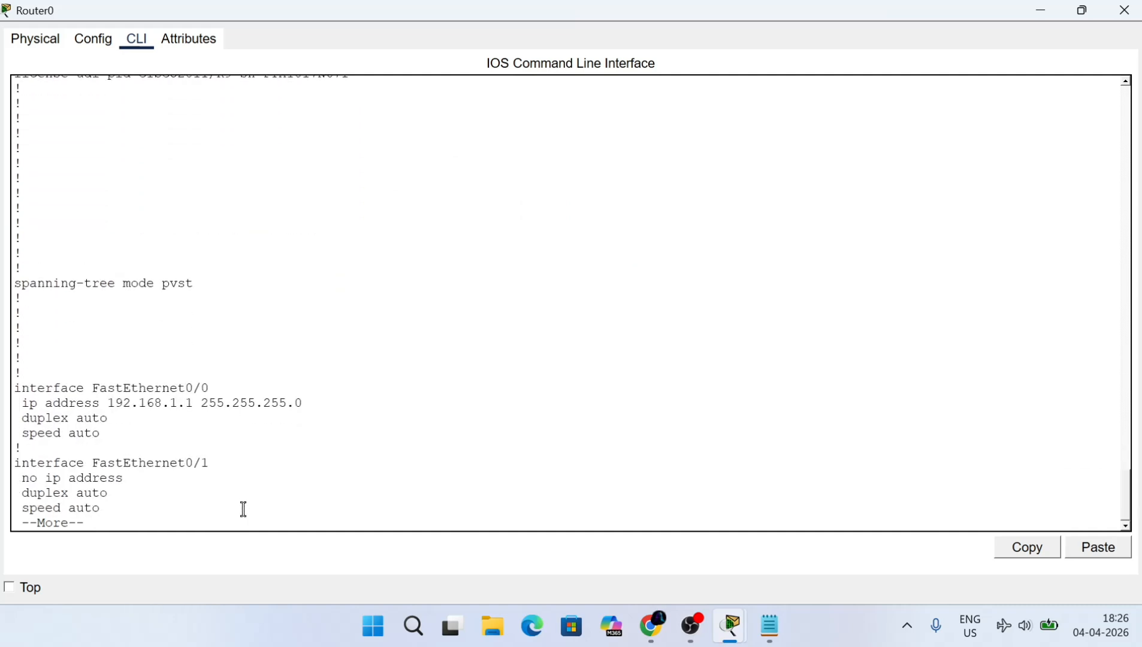
left_click_drag(133, 437, 21, 387)
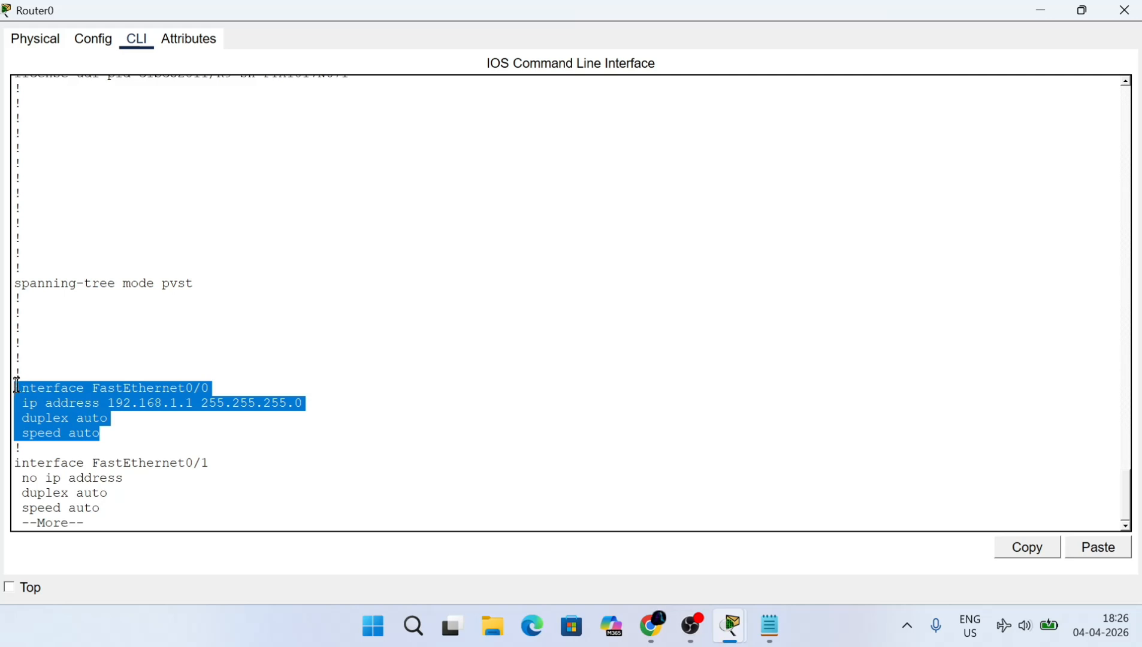
left_click(191, 463)
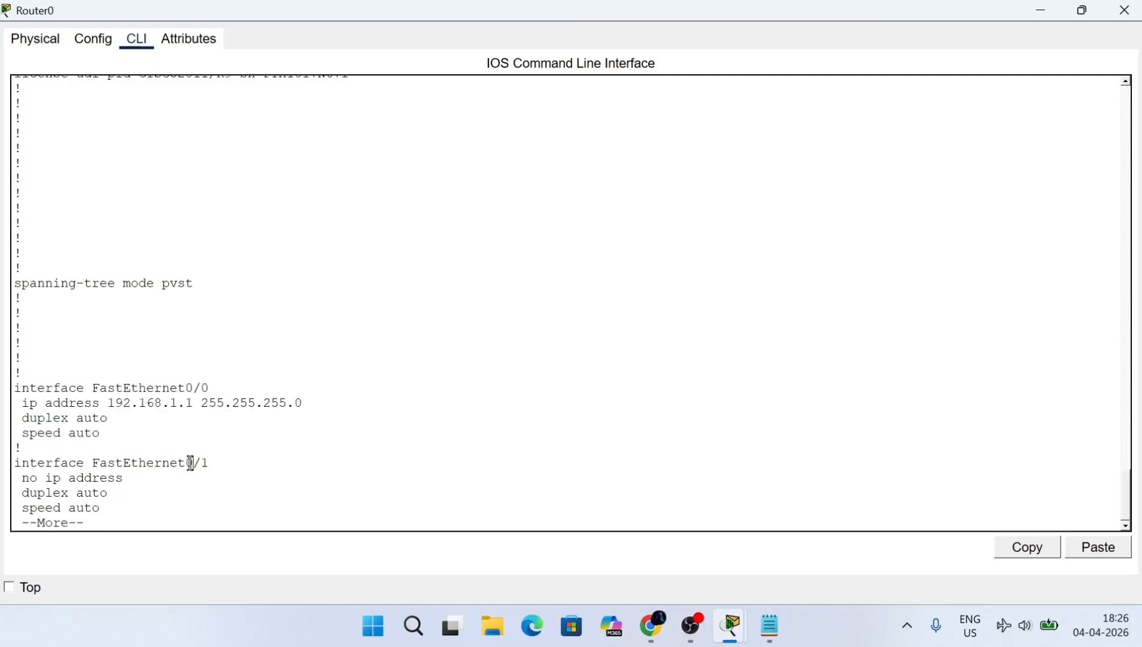
Page through the rest of the running configuration, from the VLAN interface to the line settings and the end.
key("Return")
key("Return")
key("Return")
key("Return")
key("Return")
key("Return")
key("Return")
key("Return")
key("Return")
key("Return")
key("Return")
key("Return")
key("Return")
key("Return")
key("Return")
key("Return")
key("Return")
key("Return")
key("Return")
key("Return")
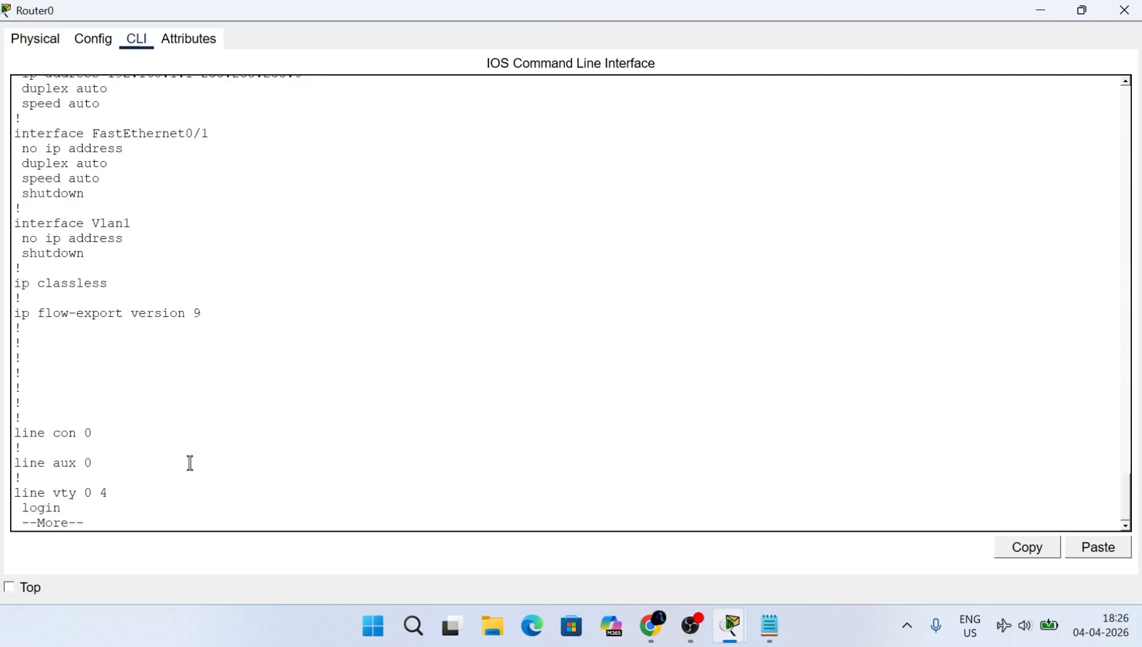
key("Return")
key("Return")
key("Return")
key("Return")
key("Return")
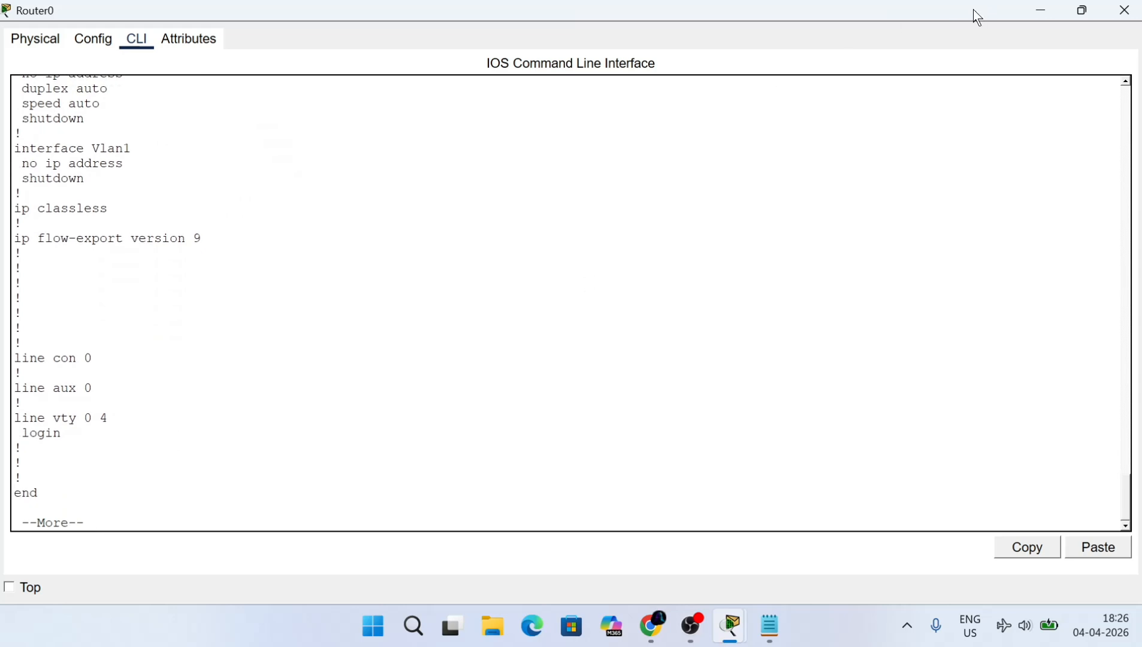
Minimize the Router0 window and switch to the Google Meet call in Chrome, glancing at the IOS recovery slide.
left_click(1035, 12)
left_click(56, 7)
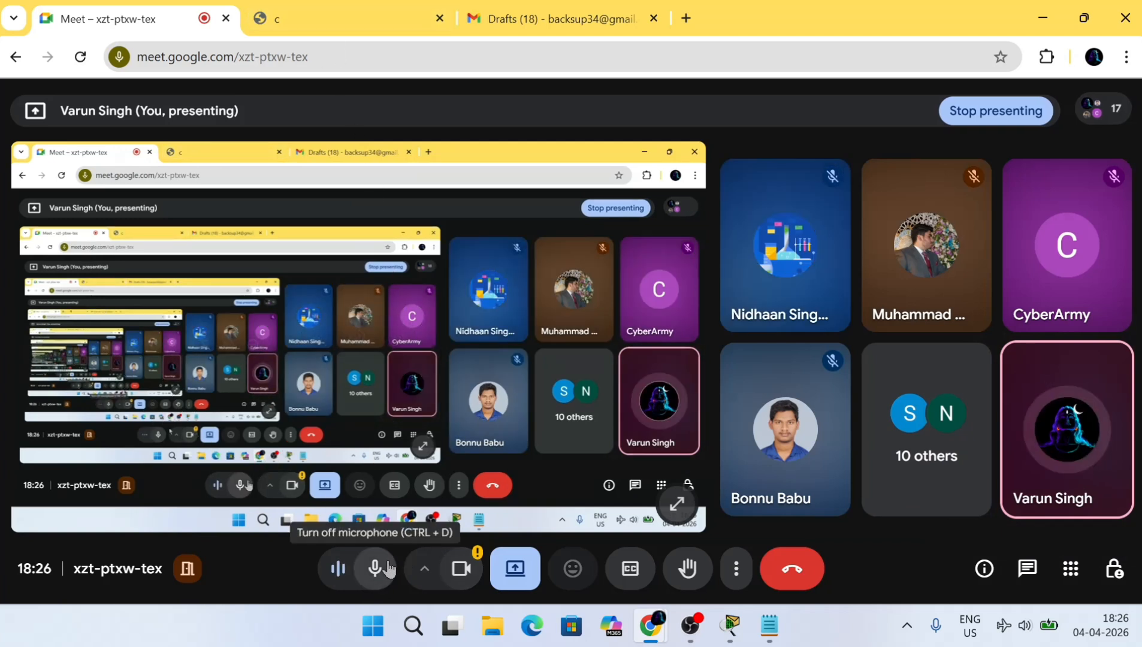
left_click(381, 21)
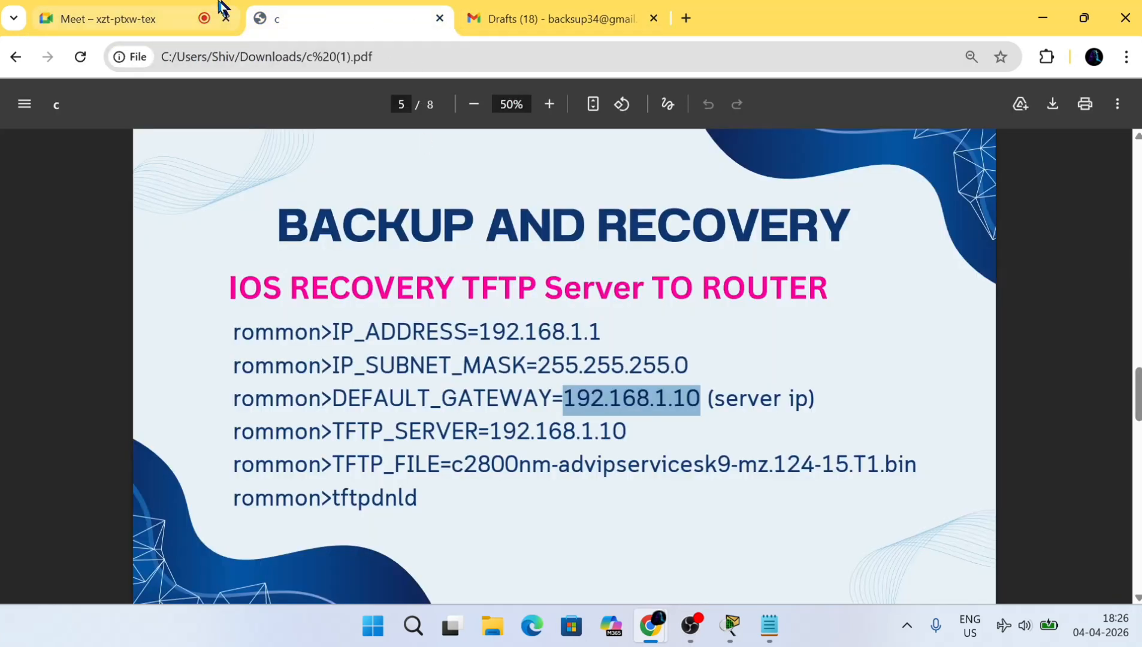
left_click(178, 11)
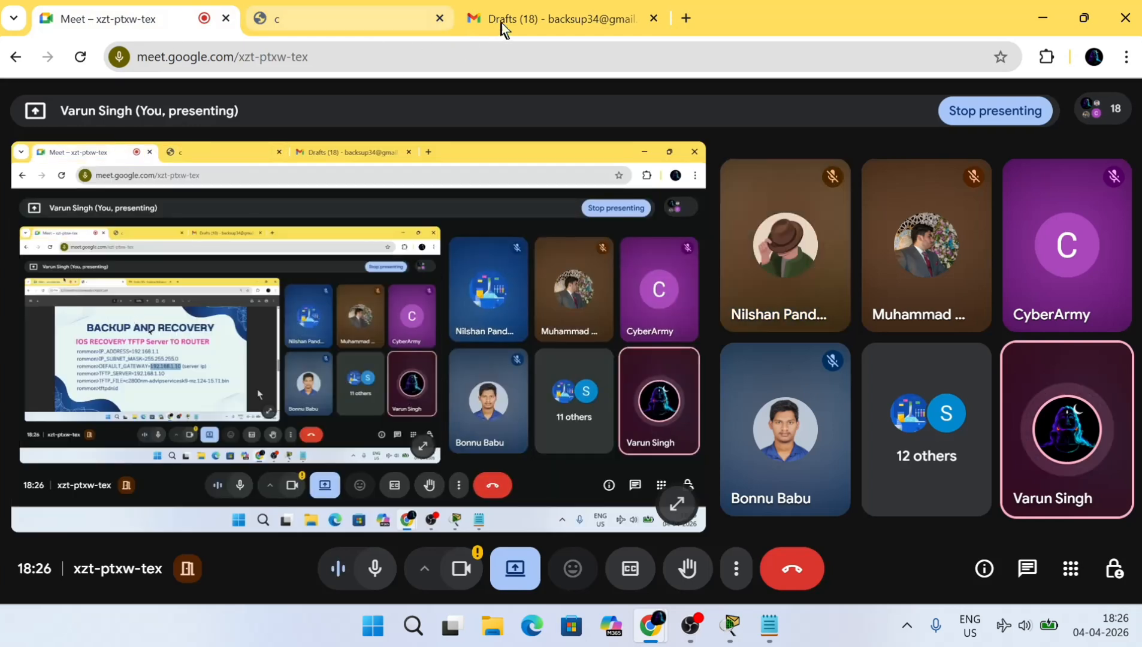
Open the website whitedavid23.org in a new browser tab.
left_click(686, 19)
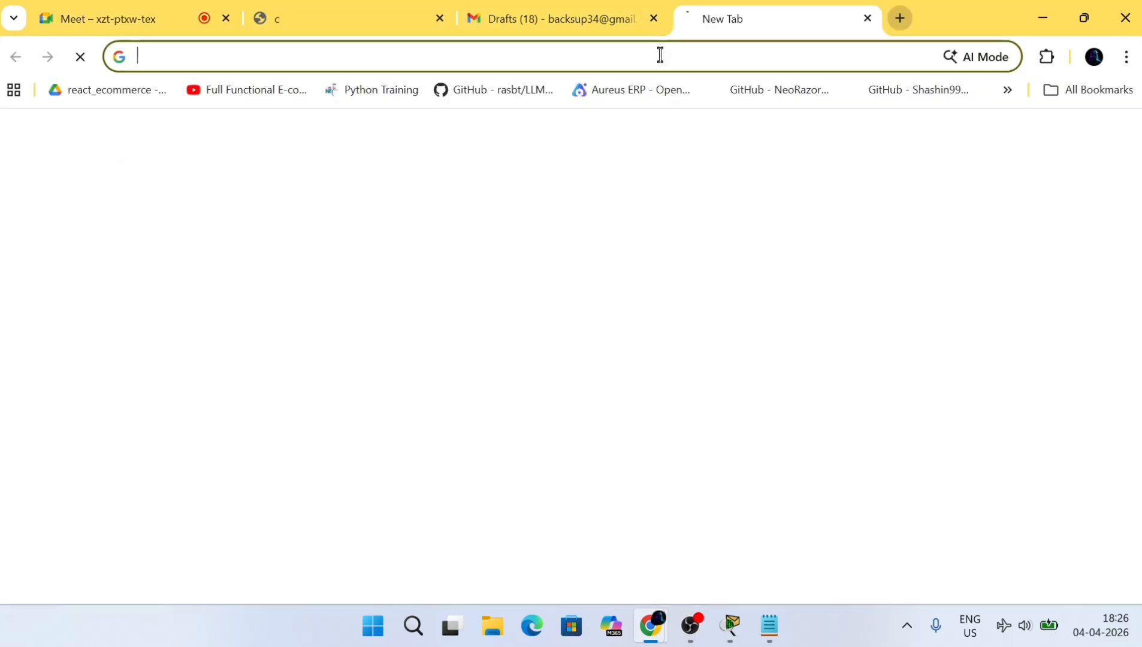
type("web.whatsapp.com")
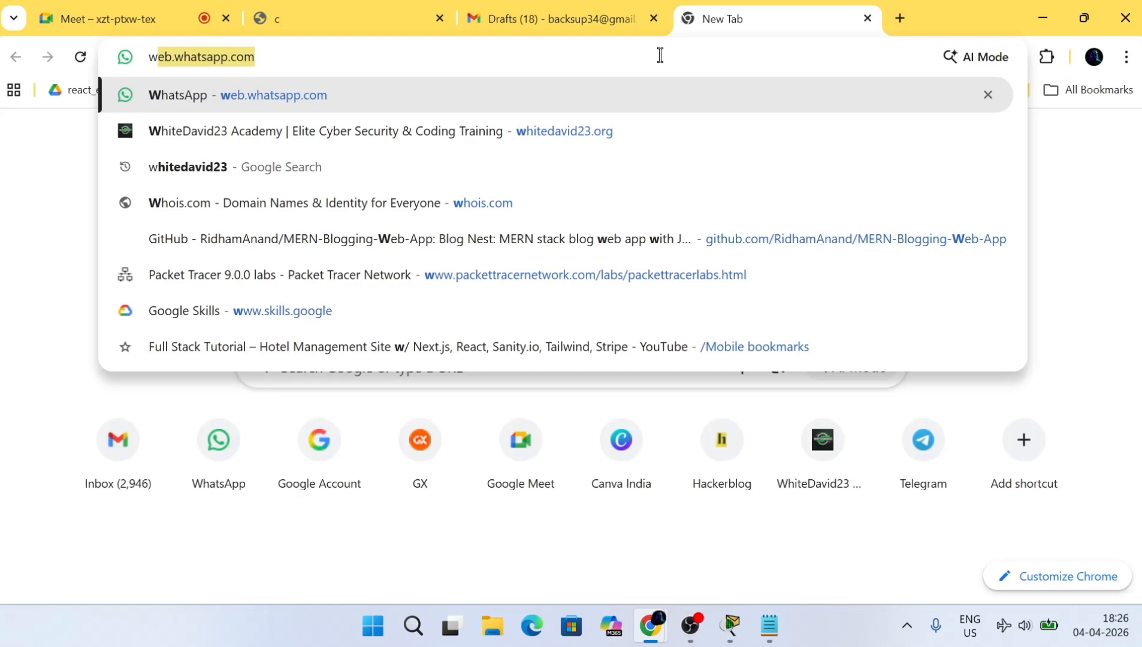
key("Down")
key("Down")
type(".o")
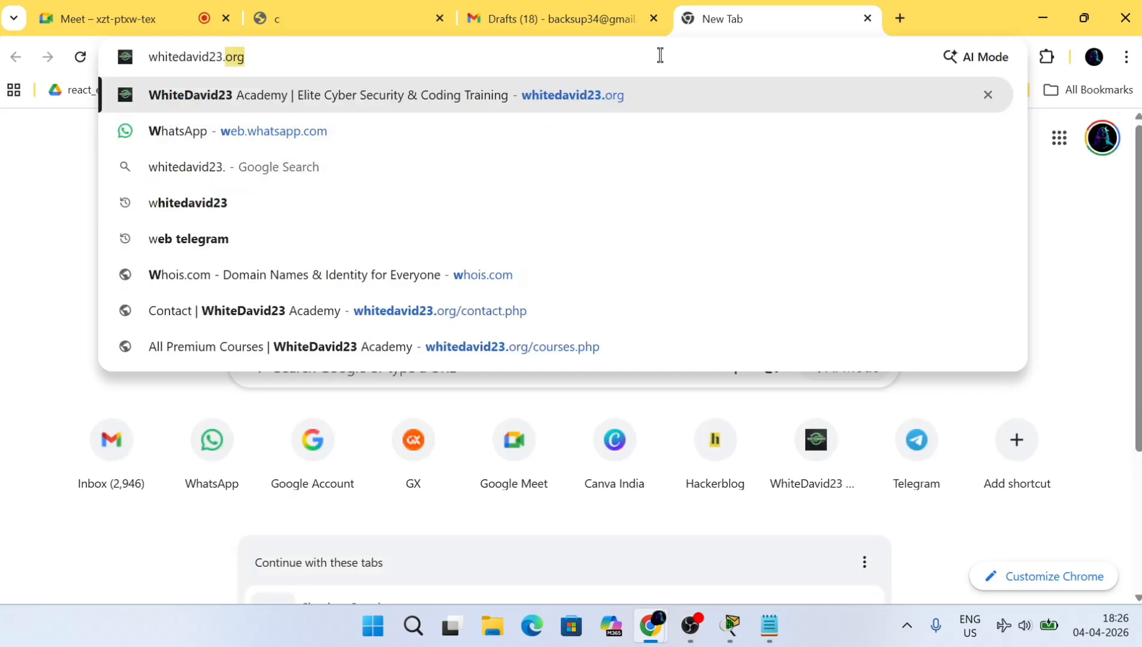
key("Return")
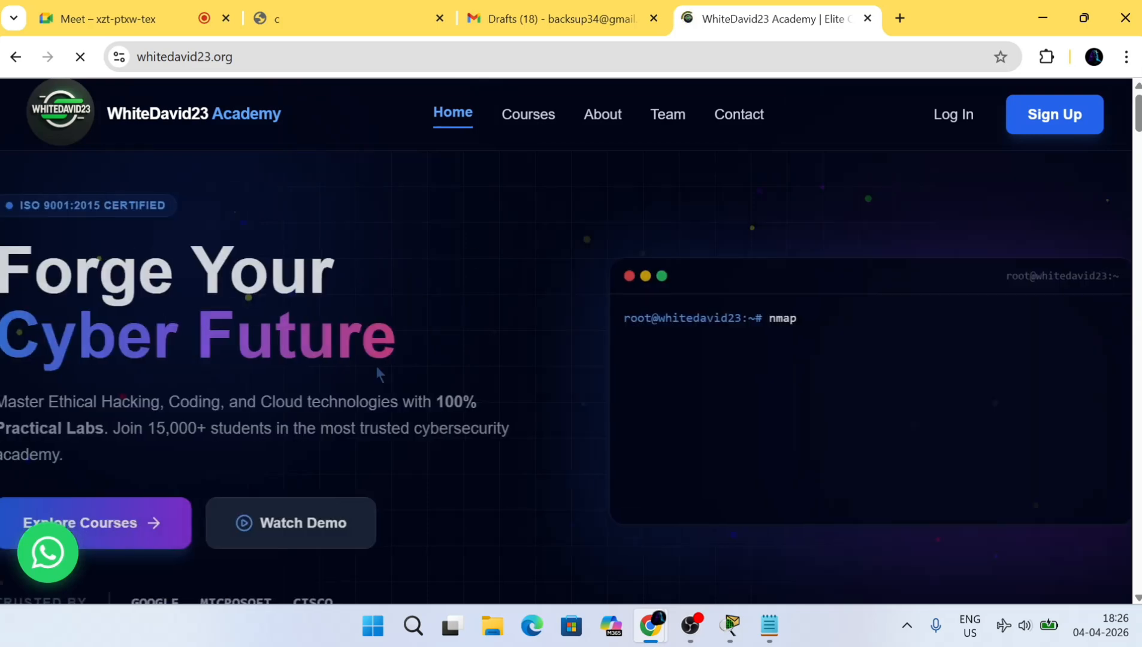
Look through the academy home page's course sections and the closing contact slide of the PDF.
scroll(377, 369, "down", 8)
scroll(377, 368, "down", 15)
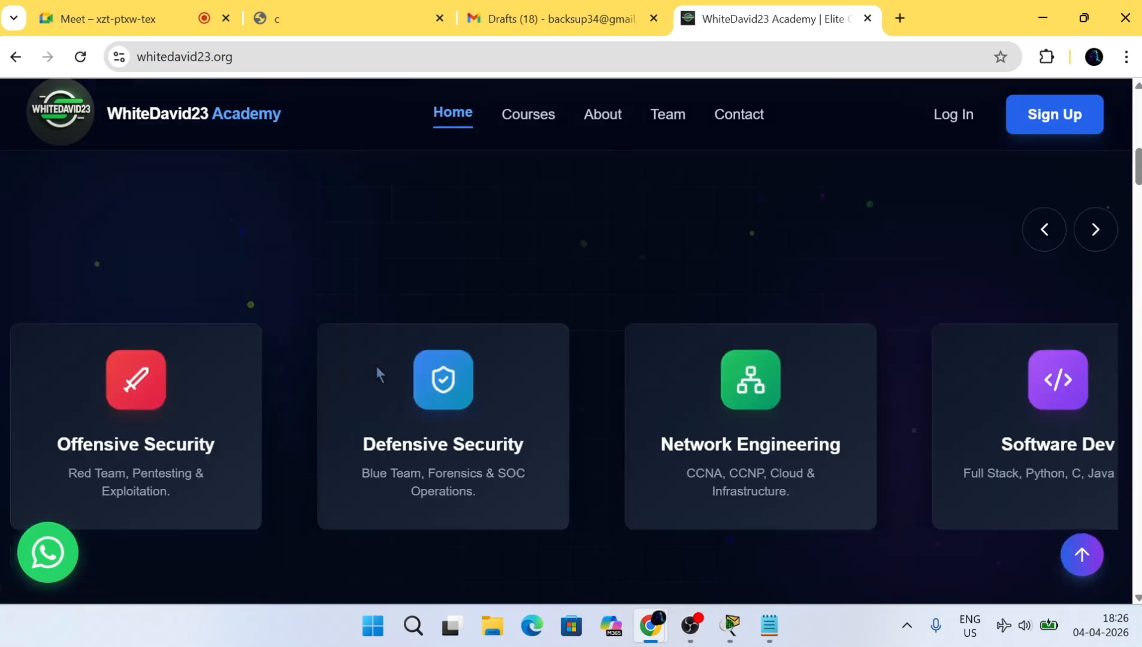
scroll(376, 368, "down", 4)
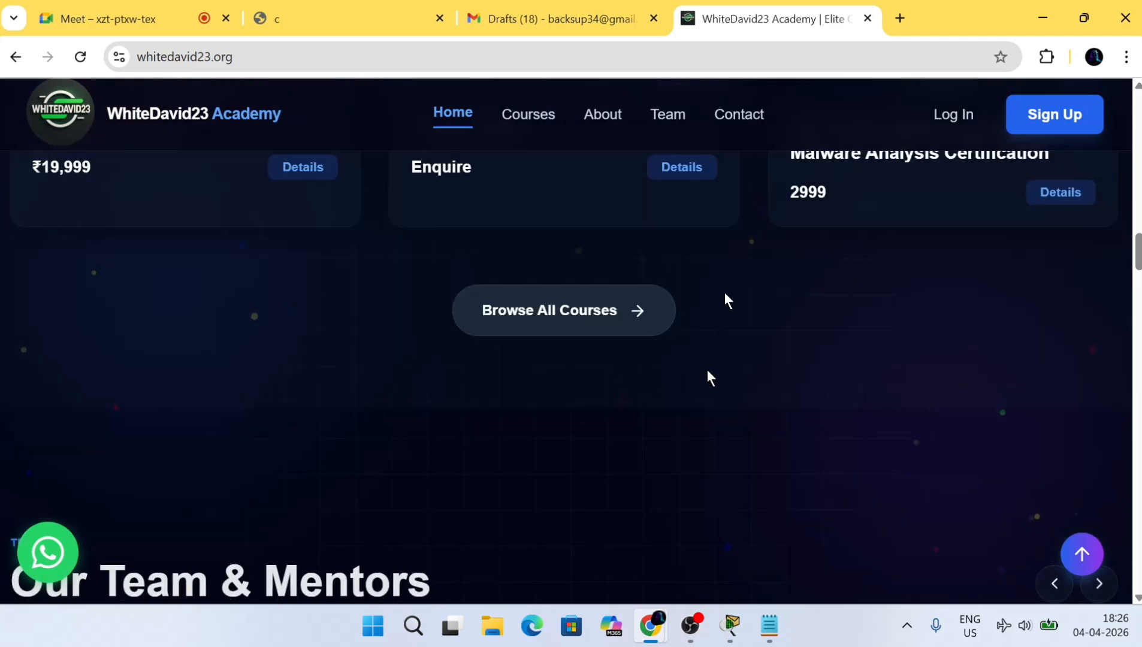
left_click(339, 15)
scroll(503, 398, "down", 20)
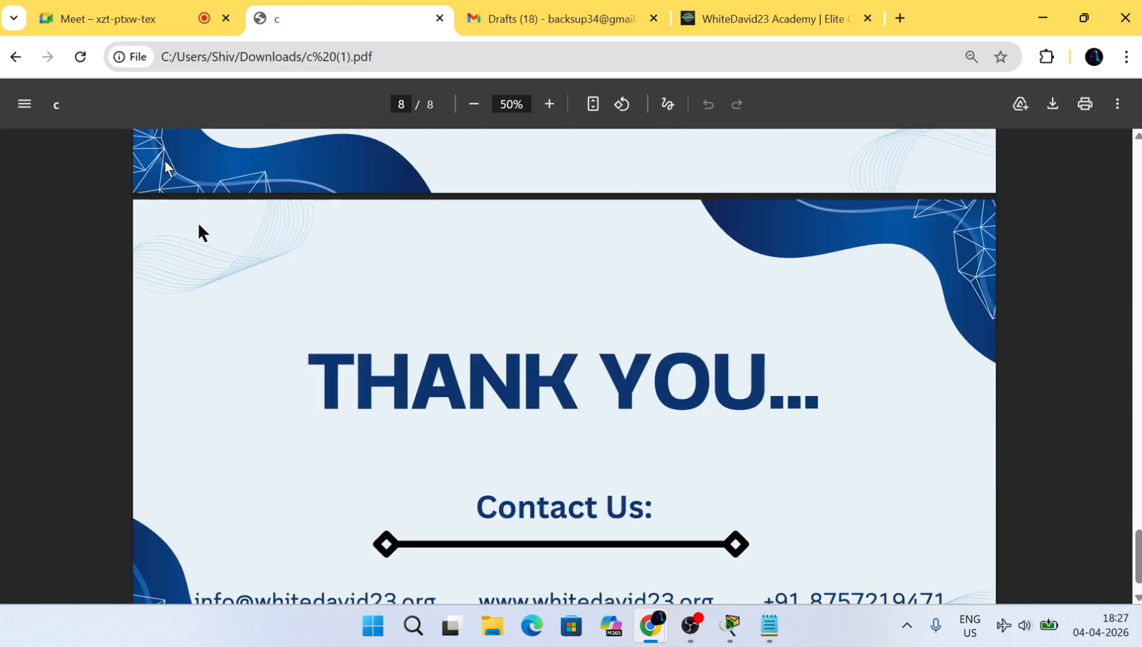
Stop presenting in the Google Meet call with the microphone muted, and open the in-call messages.
left_click(76, 19)
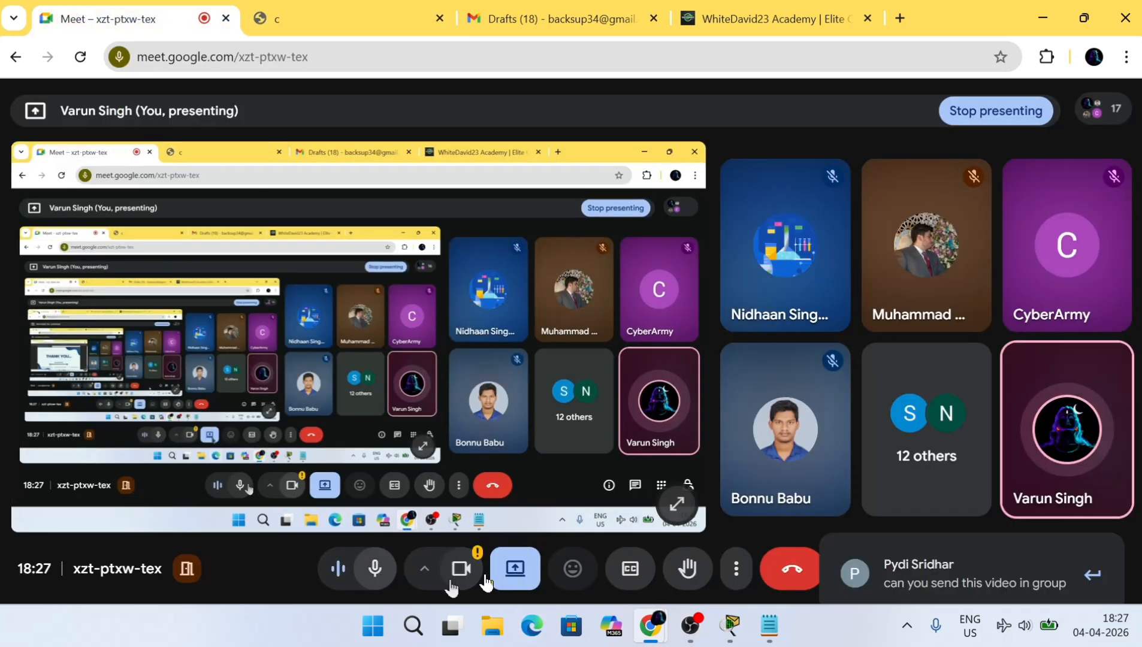
left_click(375, 568)
left_click(515, 568)
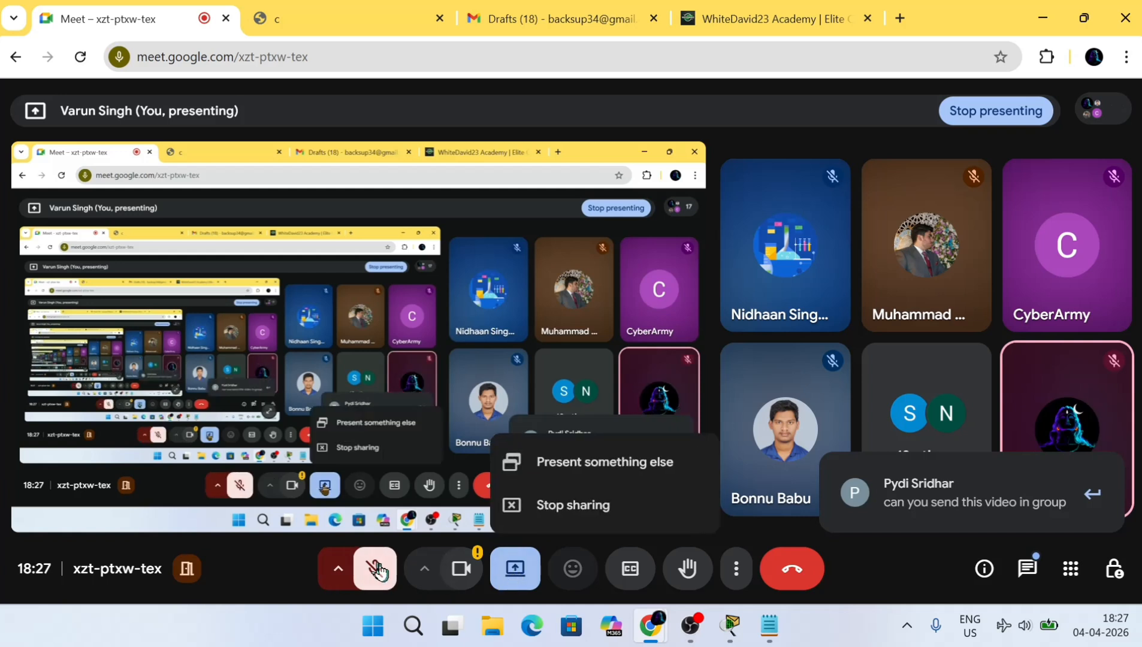
left_click(535, 517)
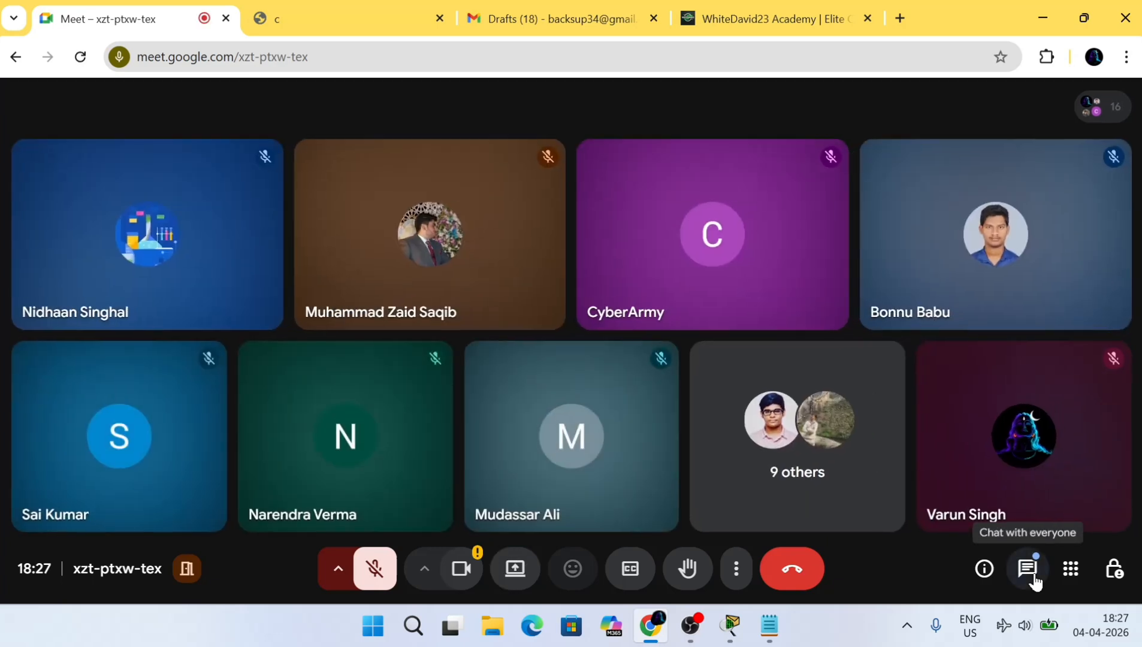
left_click(1035, 580)
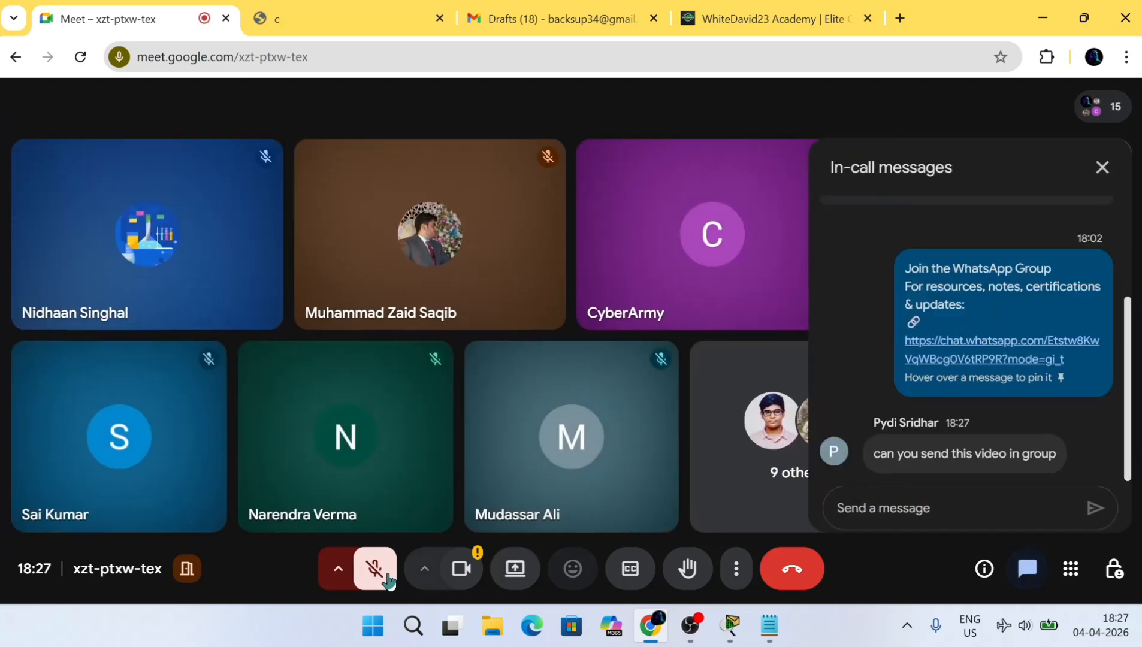